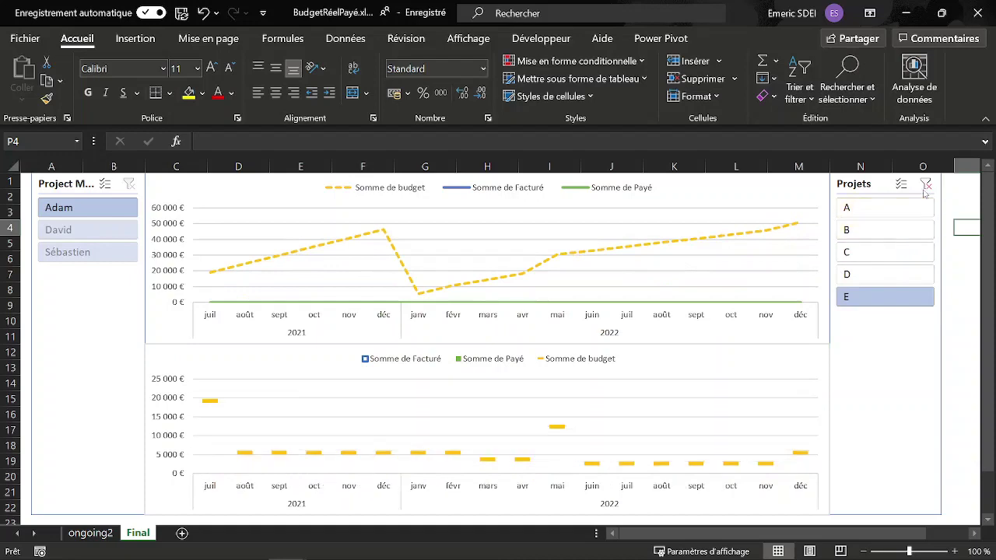
Clear the Projets slicer filter and minimize the finished dashboard workbook to return to the Vidéo1 workbook.
{"action": "left_click", "coordinate": [926, 184]}
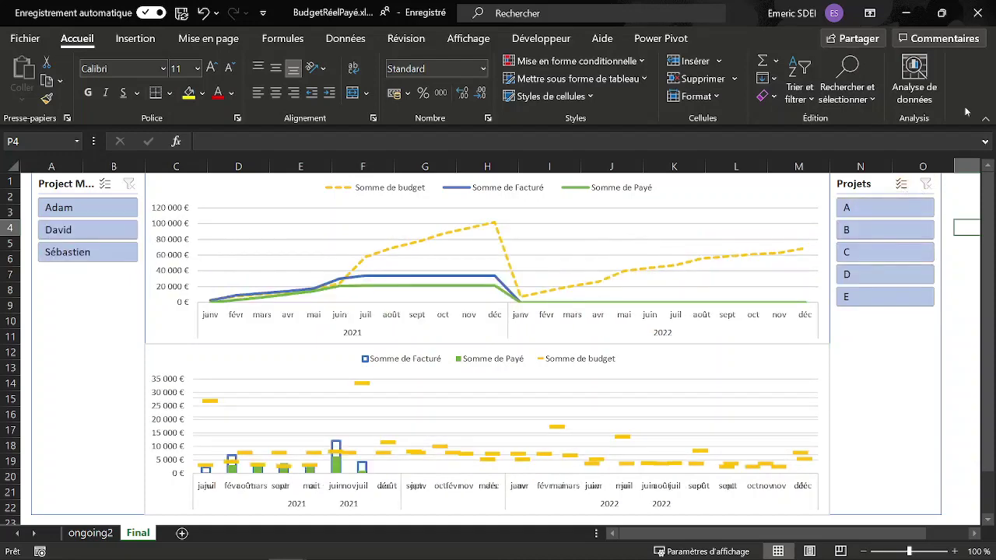
{"action": "left_click", "coordinate": [905, 13]}
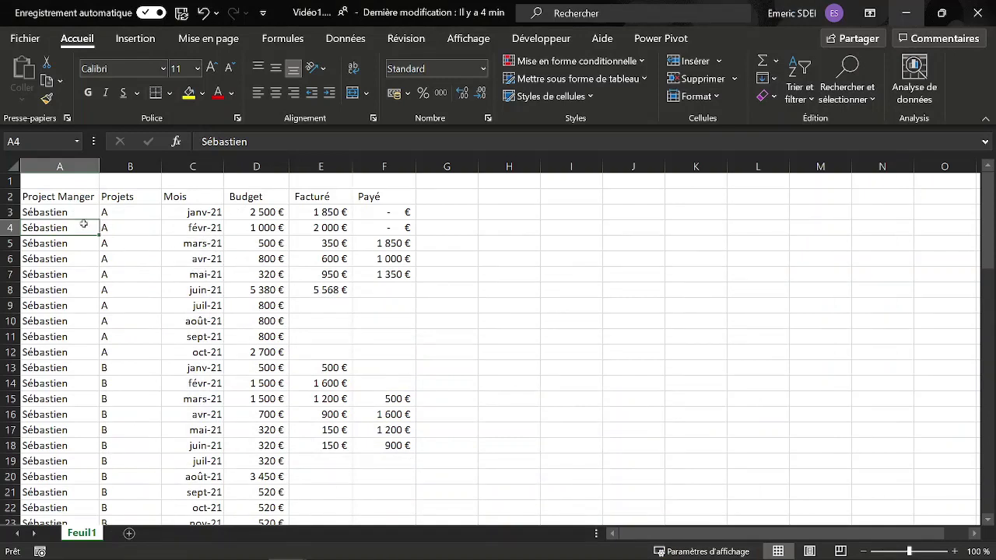
Examine the source data on Feuil1, covering the Project Manger, Projets, Mois, Budget, Facturé and Payé columns.
{"action": "left_click", "coordinate": [60, 196]}
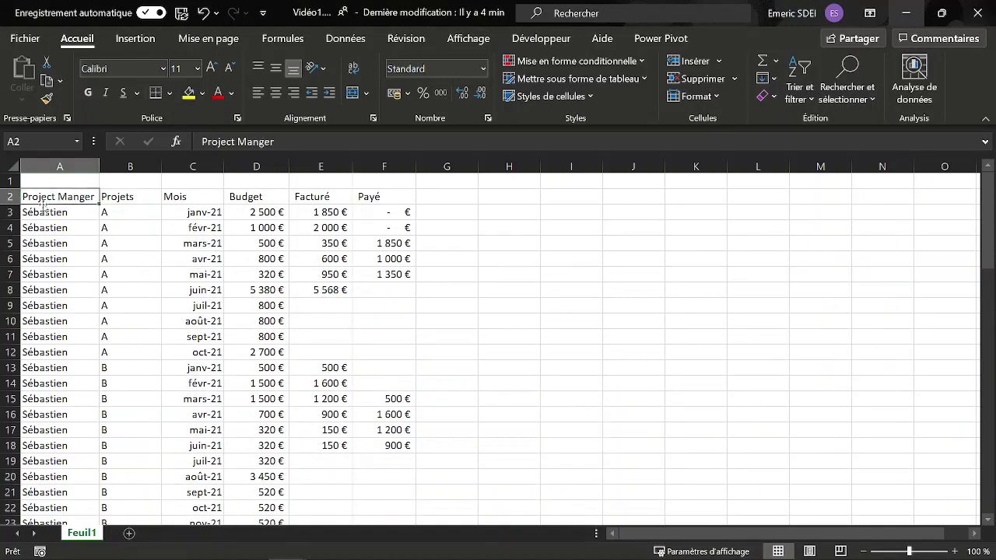
{"action": "left_click", "coordinate": [70, 226]}
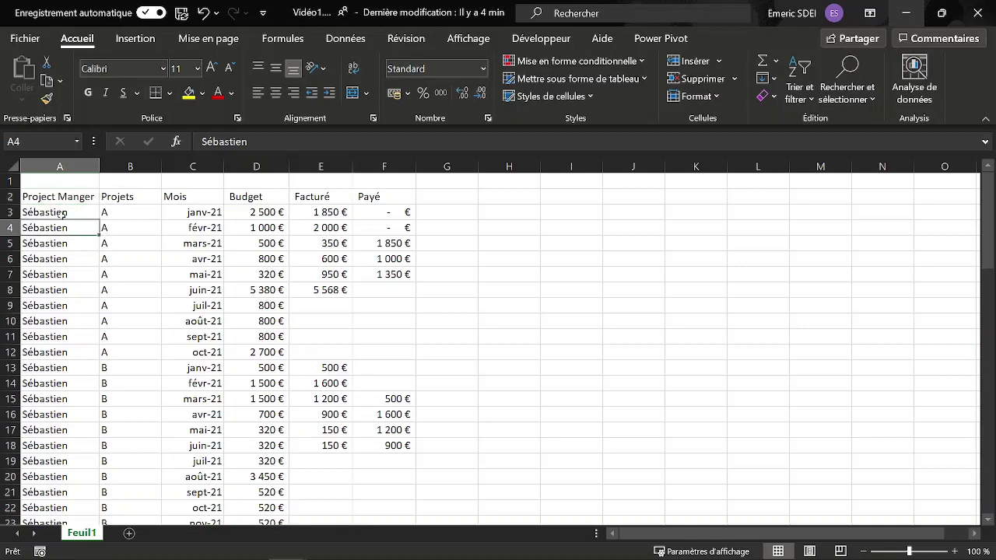
{"action": "scroll", "coordinate": [71, 338], "scroll_direction": "down", "scroll_amount": 5}
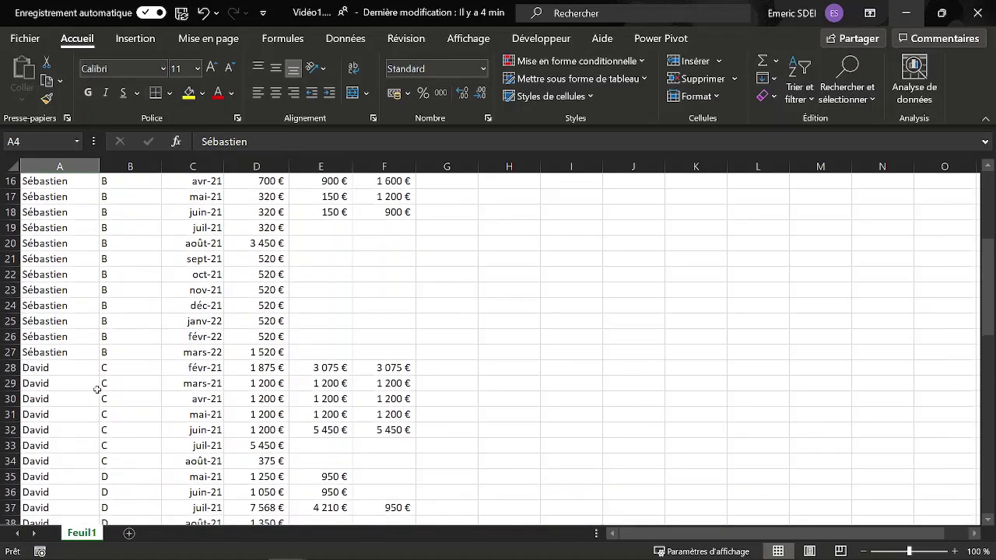
{"action": "scroll", "coordinate": [98, 385], "scroll_direction": "up", "scroll_amount": 5}
{"action": "left_click", "coordinate": [128, 197]}
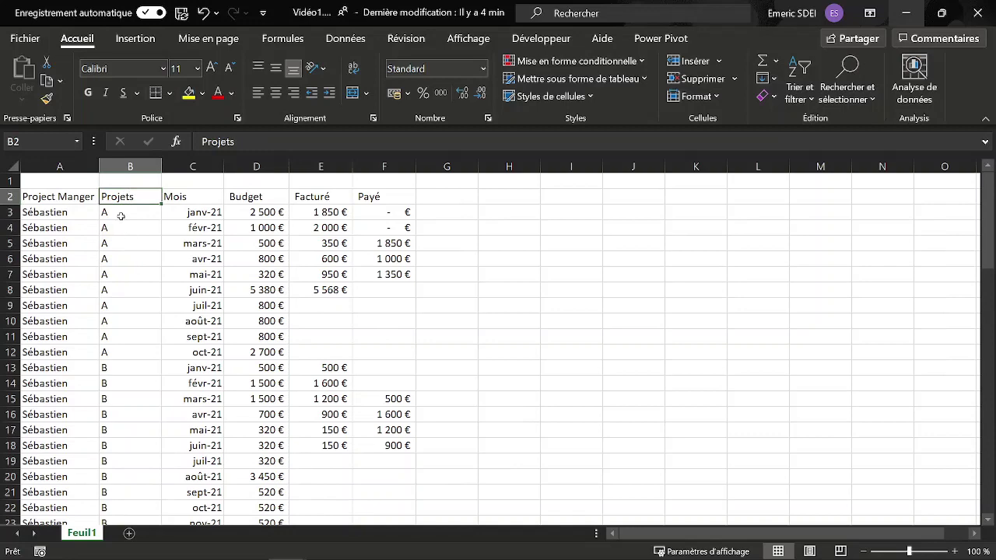
{"action": "scroll", "coordinate": [151, 364], "scroll_direction": "down", "scroll_amount": 5}
{"action": "scroll", "coordinate": [151, 362], "scroll_direction": "up", "scroll_amount": 5}
{"action": "left_click", "coordinate": [204, 212]}
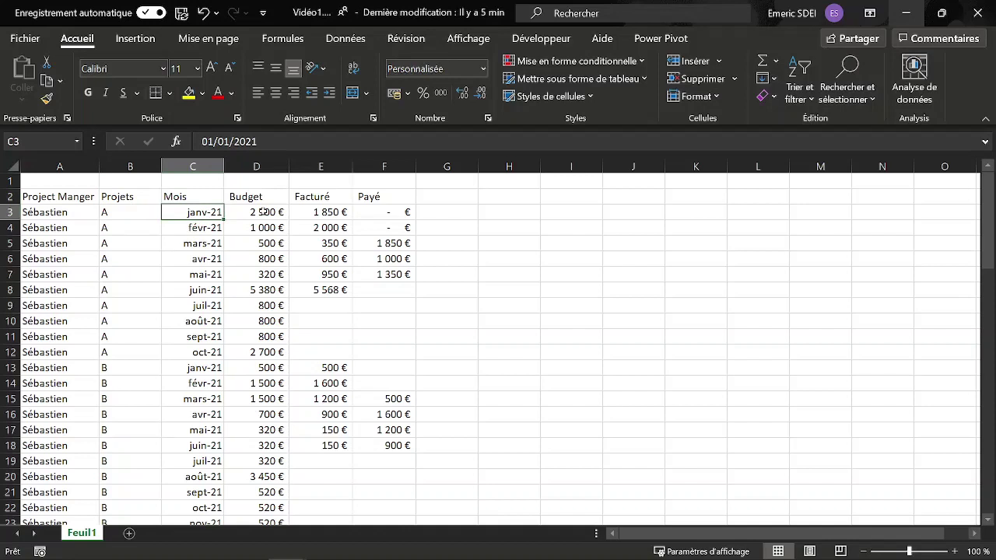
{"action": "left_click", "coordinate": [327, 212]}
{"action": "left_click", "coordinate": [397, 214]}
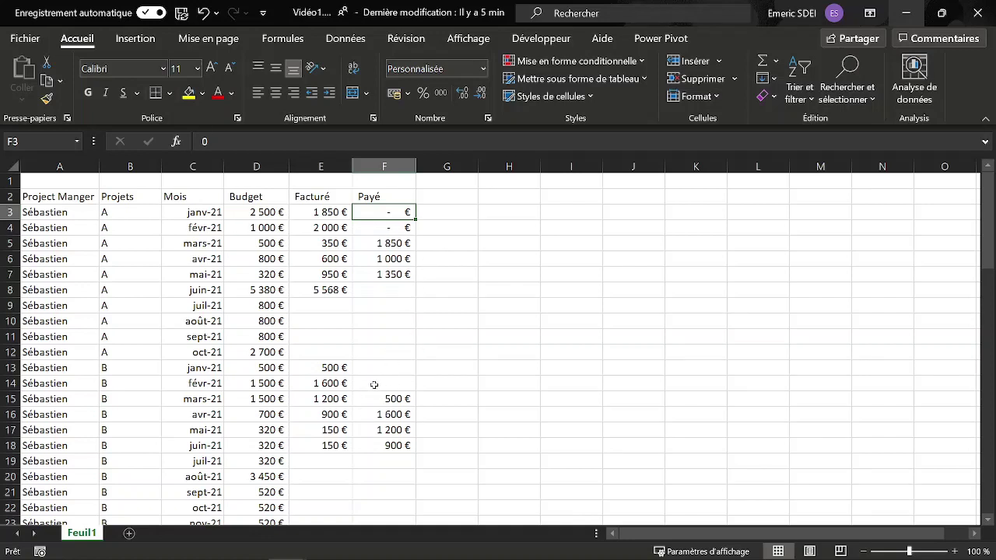
Convert the range A2:F50 into a table with headers and create a pivot table from it on a new worksheet.
{"action": "left_click", "coordinate": [230, 269]}
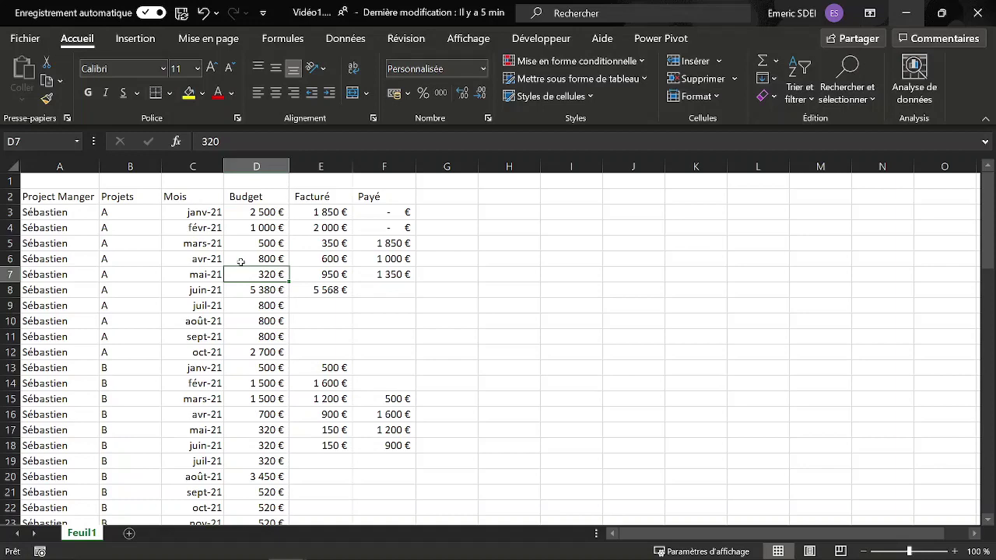
{"action": "key", "text": "ctrl+l"}
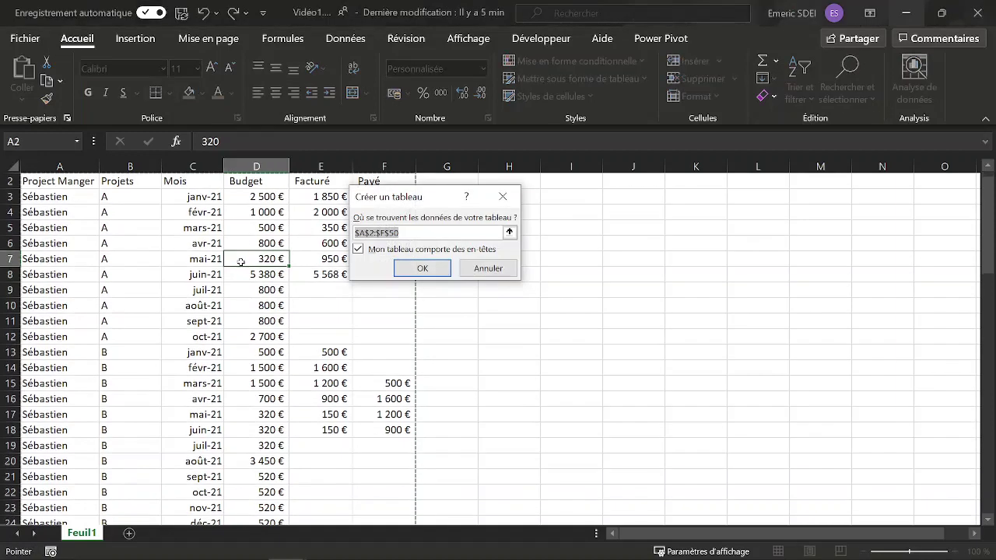
{"action": "key", "text": "Return"}
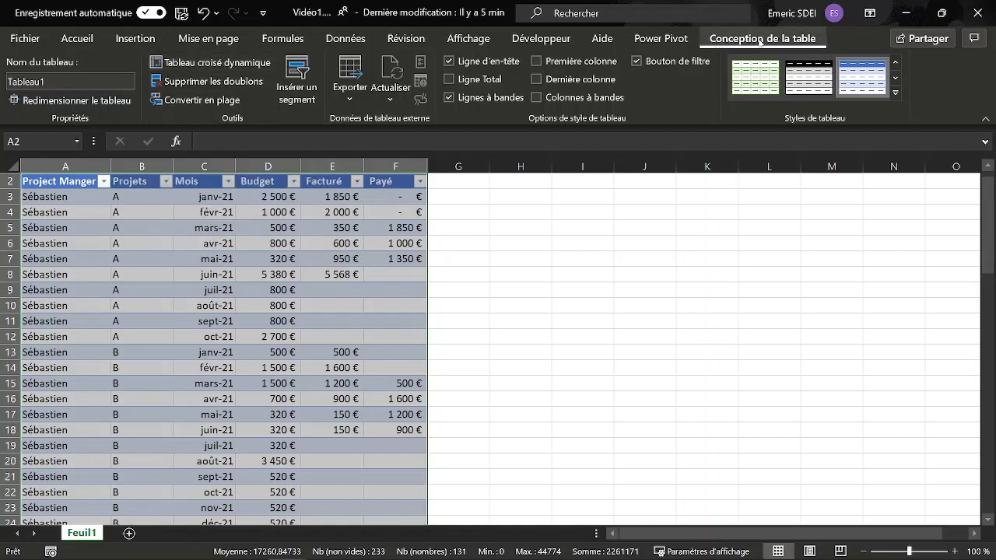
{"action": "left_click", "coordinate": [218, 64]}
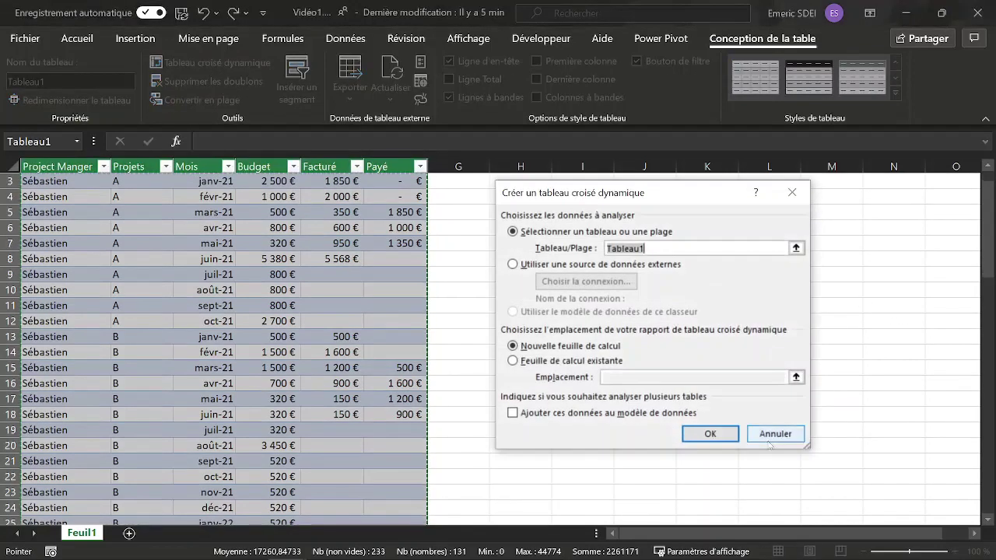
{"action": "left_click", "coordinate": [710, 433]}
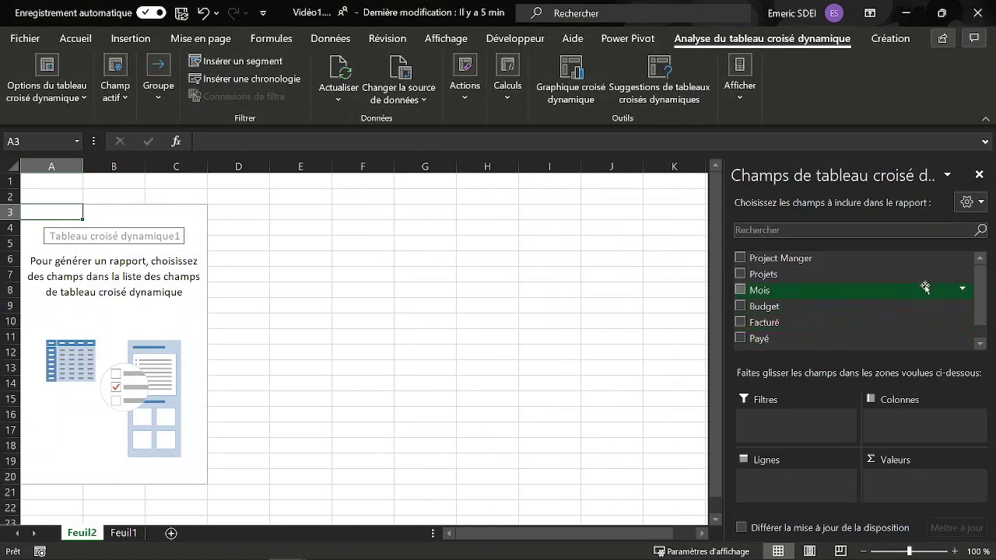
Add Mois to the pivot table's rows and Budget, Facturé and Payé as summed values.
{"action": "left_click", "coordinate": [740, 290]}
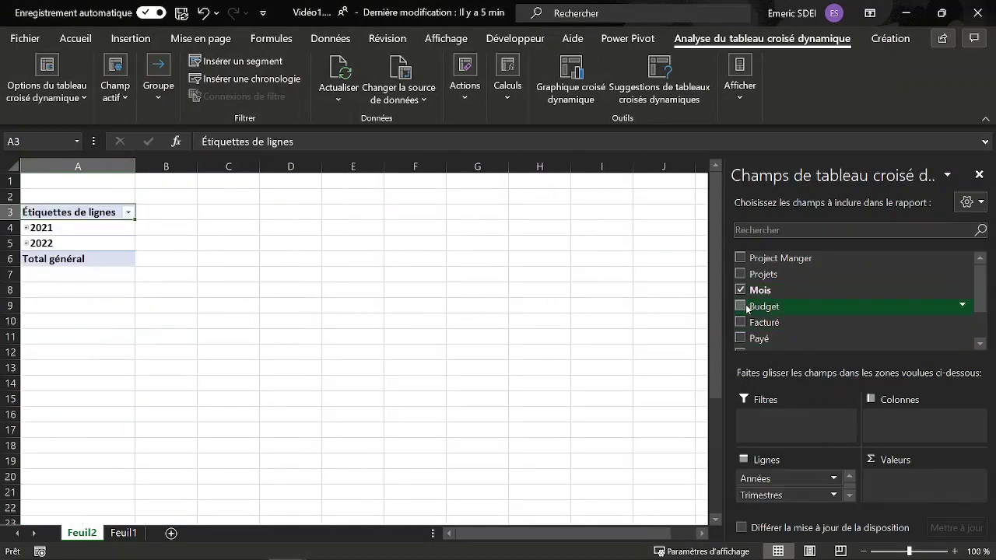
{"action": "left_click", "coordinate": [741, 306]}
{"action": "left_click", "coordinate": [741, 322]}
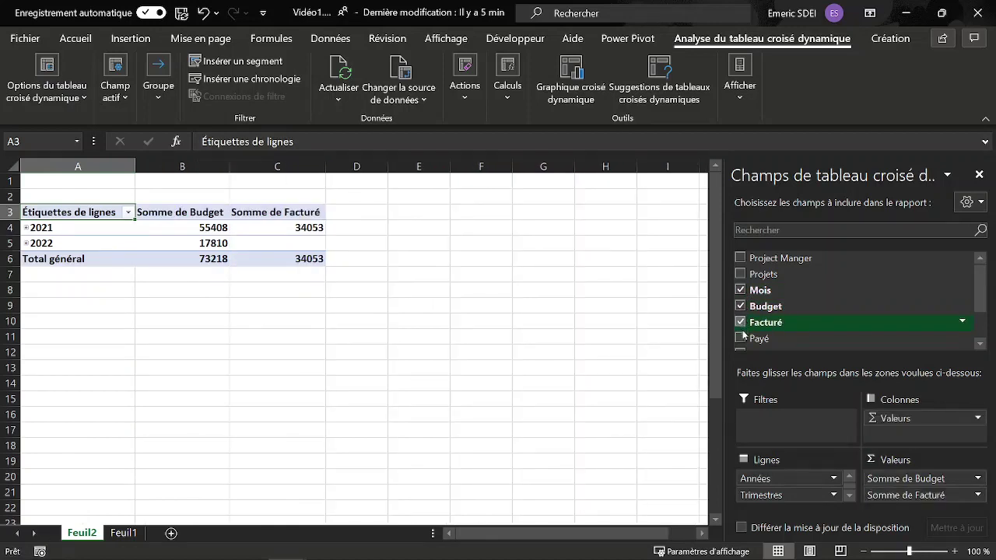
{"action": "left_click", "coordinate": [740, 339]}
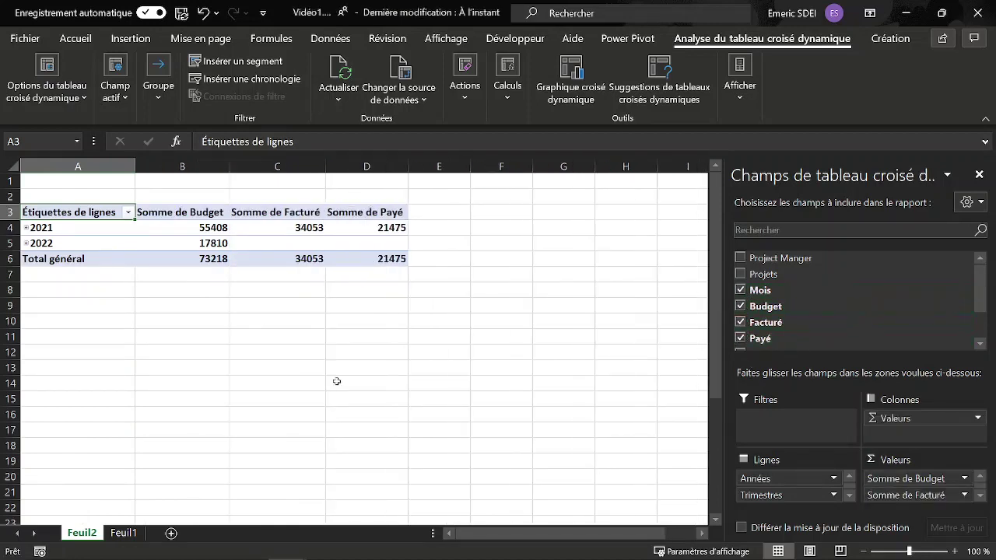
Expand the 2021 and 2022 rows and remove the Trimestres field from the pivot table's rows.
{"action": "left_click", "coordinate": [26, 228]}
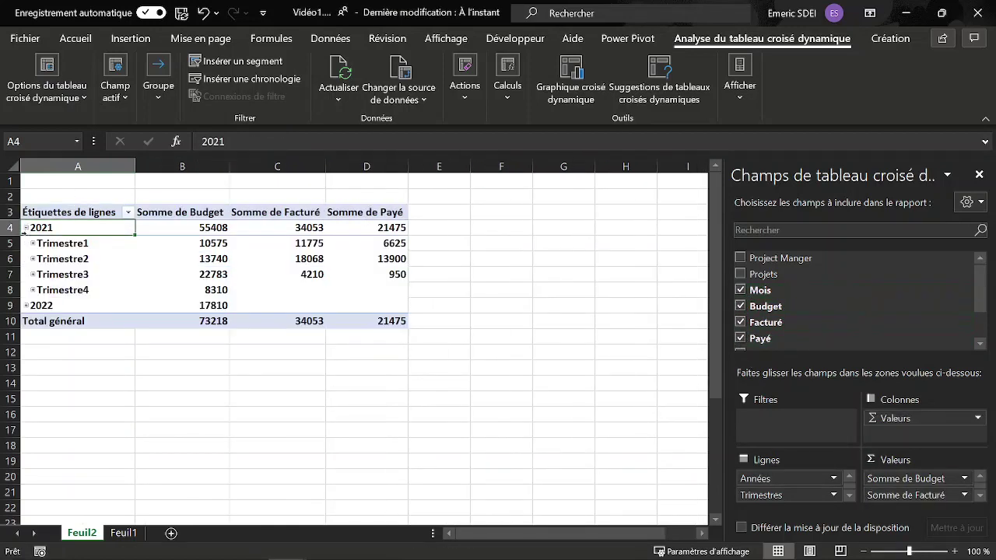
{"action": "left_click", "coordinate": [25, 306]}
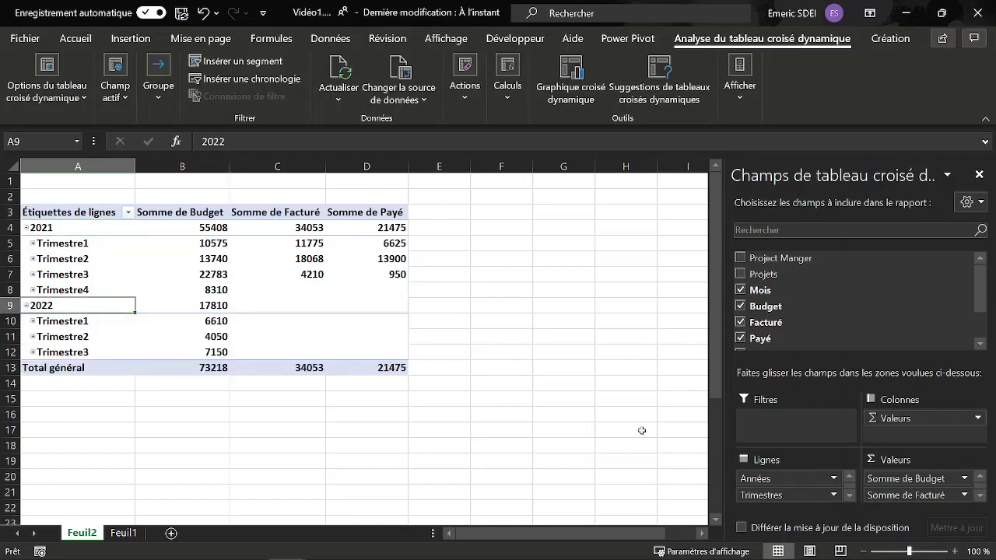
{"action": "left_click_drag", "start_coordinate": [789, 495], "coordinate": [639, 487]}
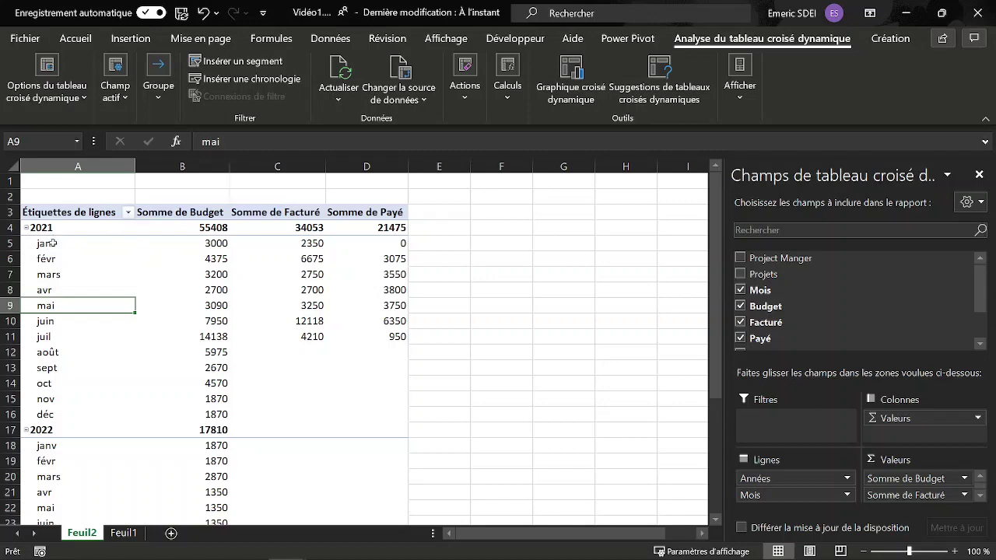
{"action": "scroll", "coordinate": [86, 389], "scroll_direction": "down", "scroll_amount": 3}
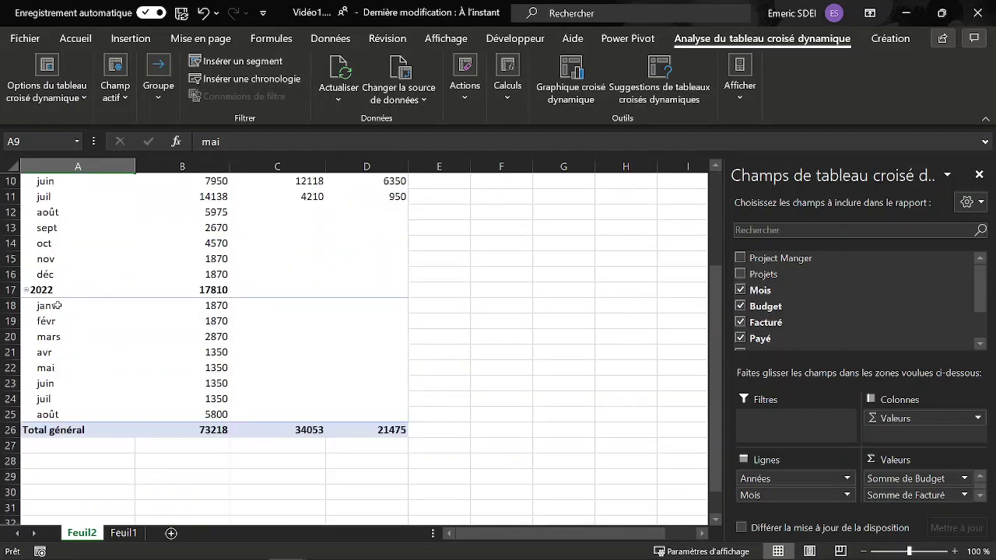
{"action": "scroll", "coordinate": [186, 357], "scroll_direction": "up", "scroll_amount": 3}
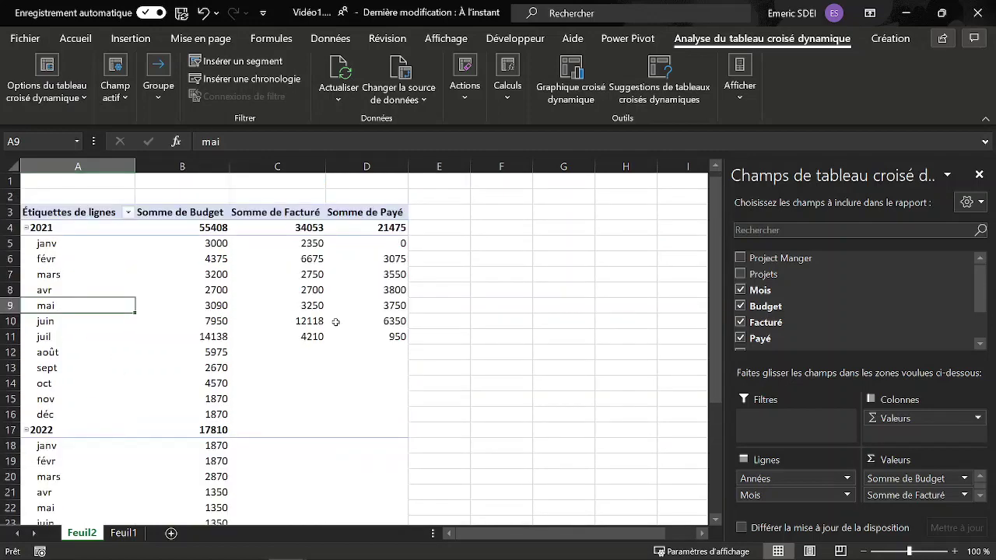
Set the number format of the Somme de Budget values to Monétaire in € with 0 decimals.
{"action": "left_click", "coordinate": [213, 243]}
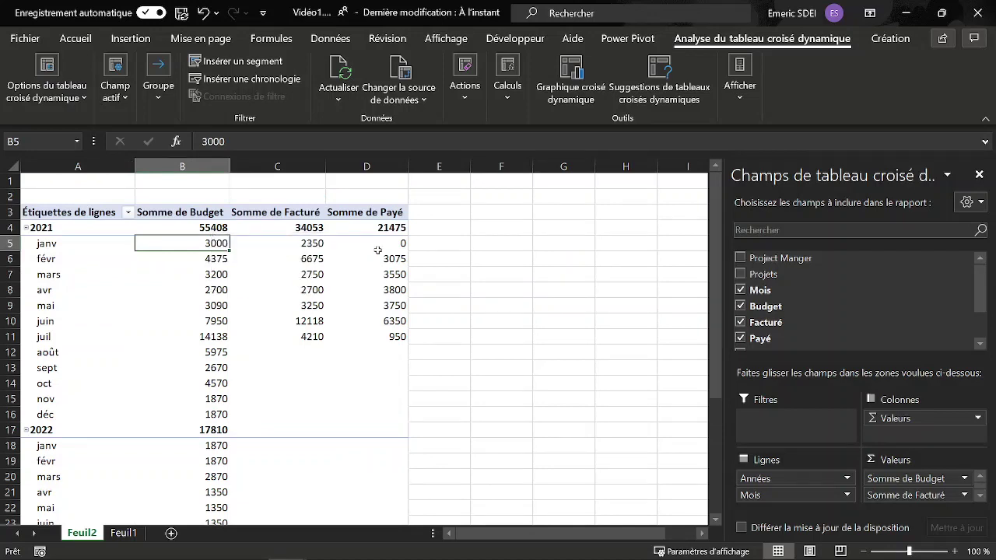
{"action": "right_click", "coordinate": [208, 244]}
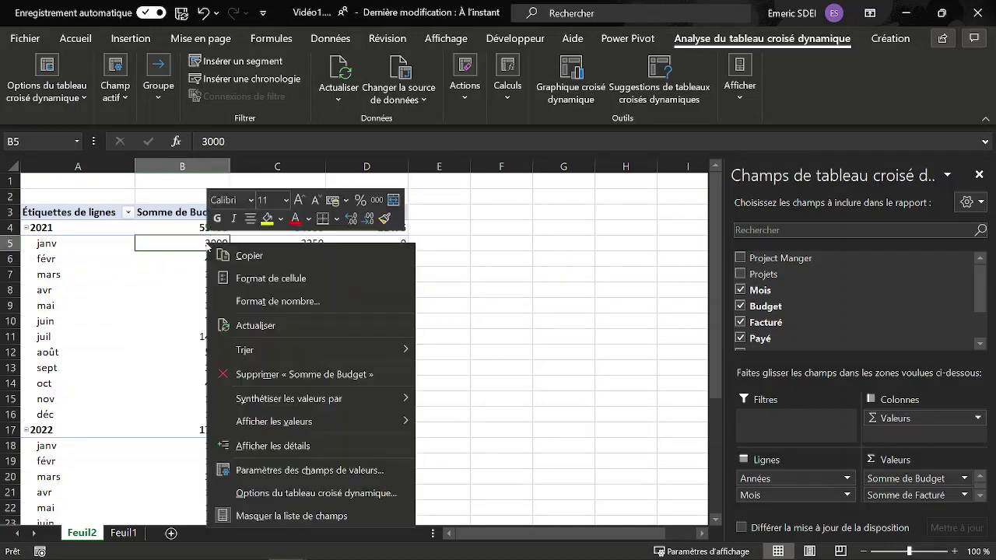
{"action": "left_click", "coordinate": [278, 302]}
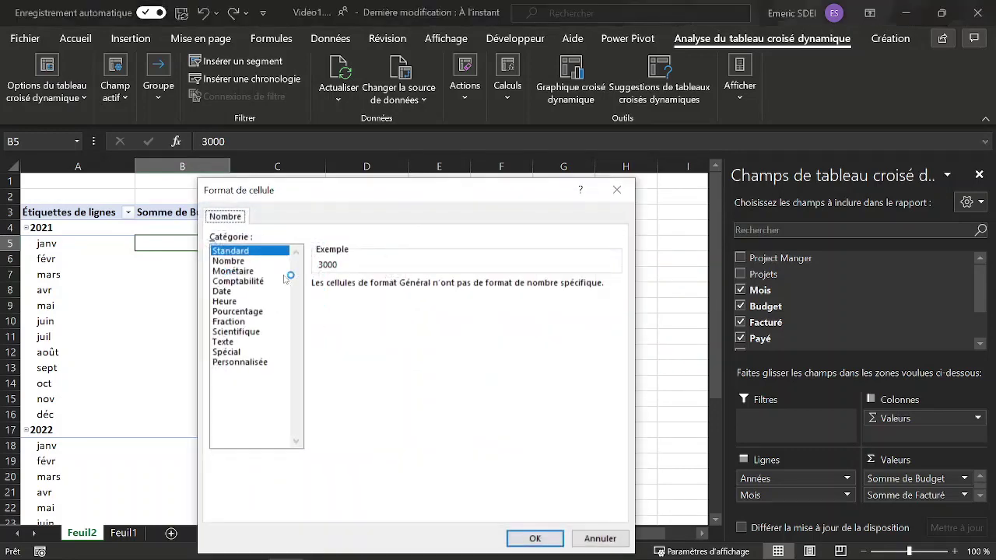
{"action": "left_click", "coordinate": [244, 270]}
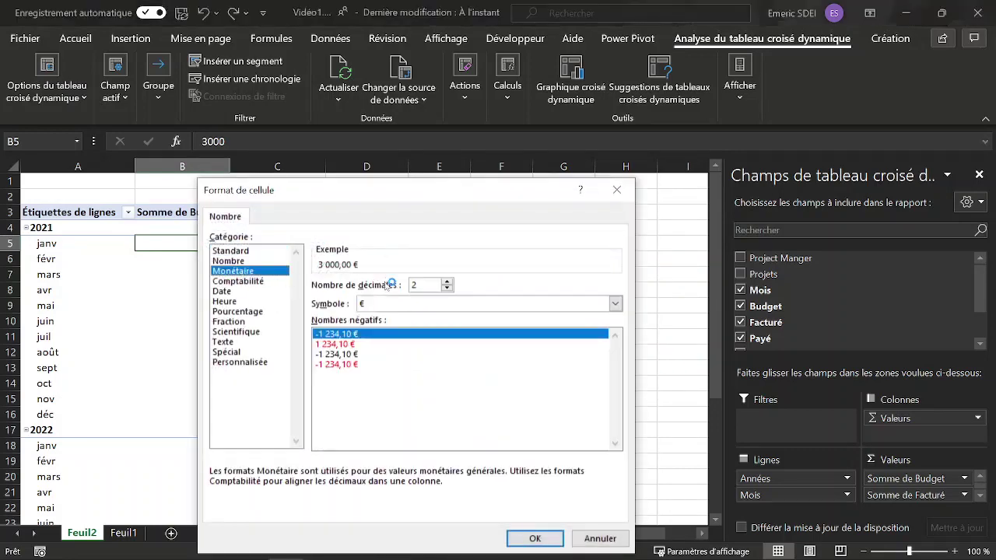
{"action": "left_click", "coordinate": [447, 289]}
{"action": "left_click", "coordinate": [447, 288]}
{"action": "key", "text": "Return"}
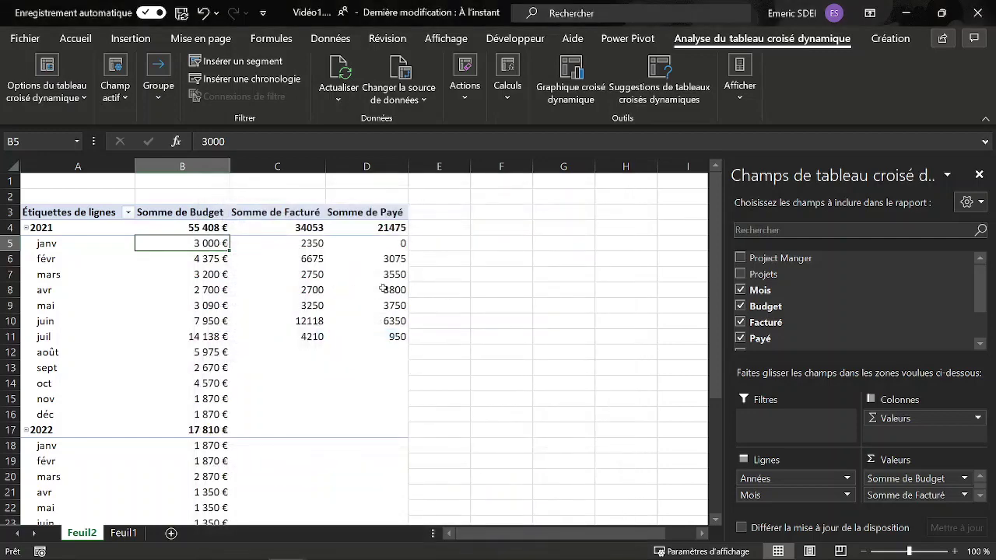
Set the number format of the Somme de Facturé values to Monétaire in € with 0 decimals.
{"action": "right_click", "coordinate": [317, 256]}
{"action": "left_click", "coordinate": [374, 310]}
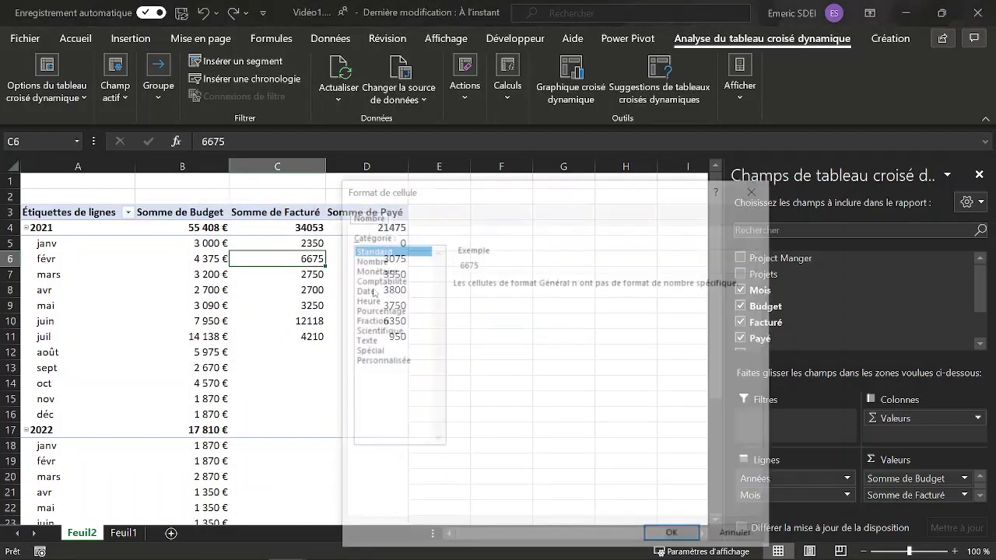
{"action": "left_click", "coordinate": [386, 272]}
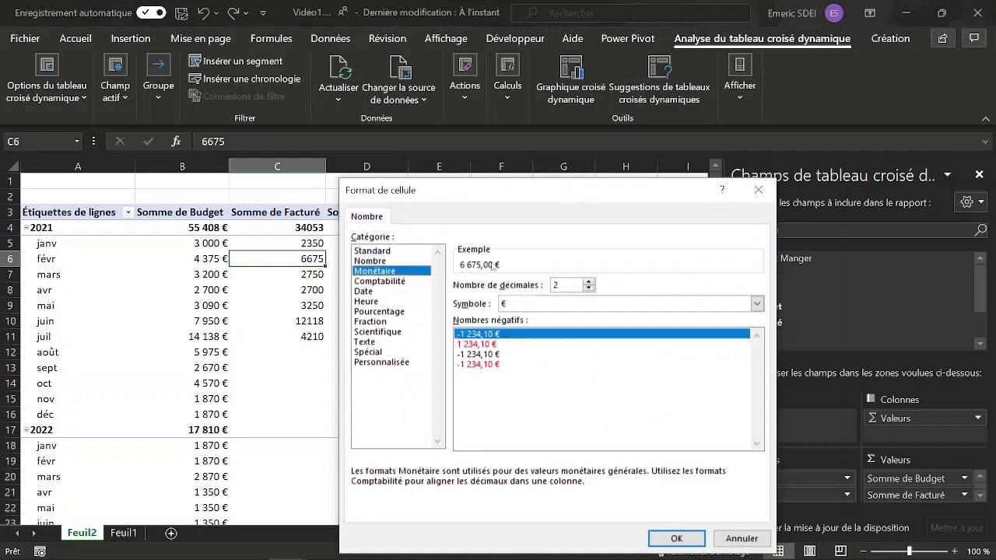
{"action": "left_click", "coordinate": [588, 289]}
{"action": "left_click", "coordinate": [589, 289]}
{"action": "left_click", "coordinate": [676, 538]}
Set the number format of the Somme de Payé values to Monétaire in € with 0 decimals.
{"action": "right_click", "coordinate": [381, 259]}
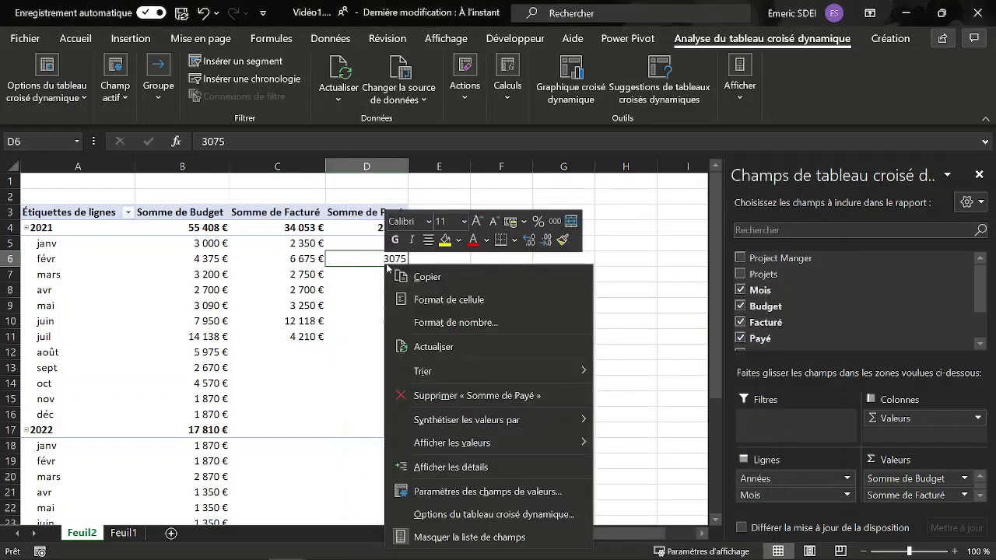
{"action": "left_click", "coordinate": [451, 325]}
{"action": "left_click", "coordinate": [531, 271]}
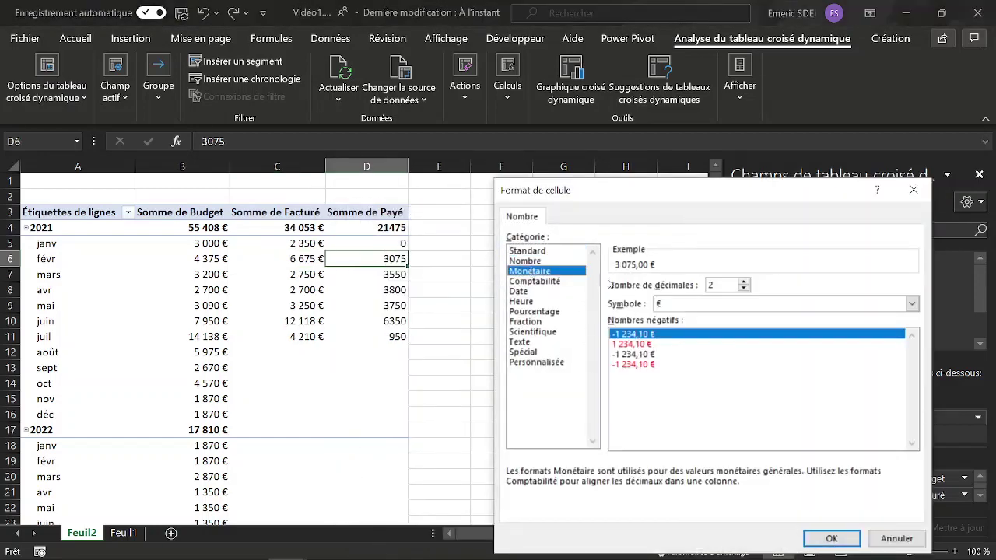
{"action": "left_click", "coordinate": [744, 288]}
{"action": "left_click", "coordinate": [744, 289]}
{"action": "left_click", "coordinate": [831, 538]}
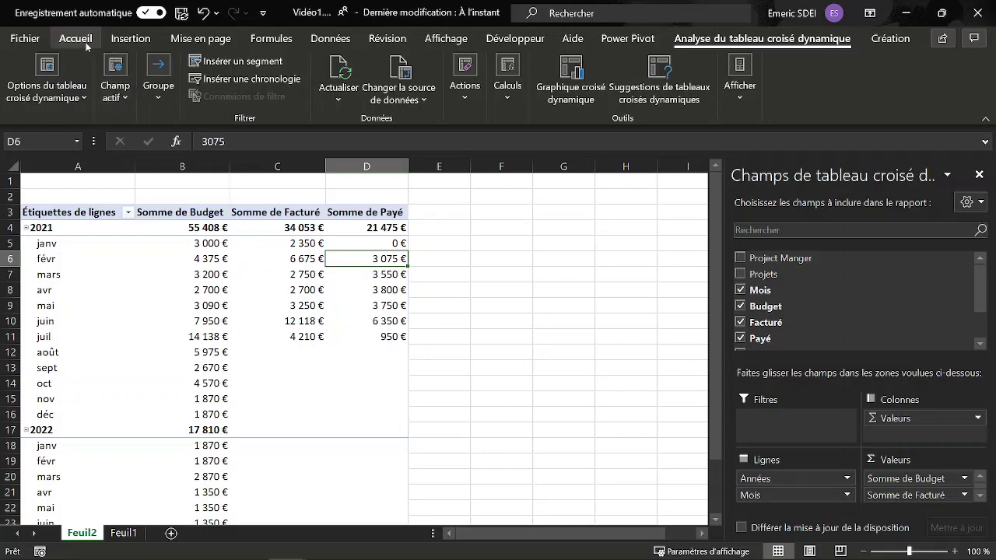
Insert a clustered column (Histogramme groupé) pivot chart based on the pivot table.
{"action": "left_click", "coordinate": [133, 43]}
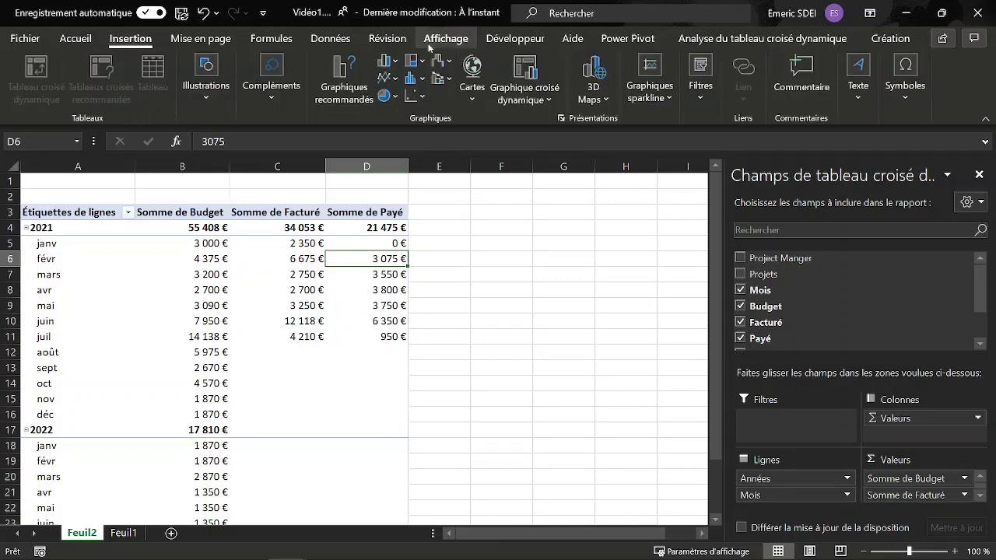
{"action": "left_click", "coordinate": [524, 68]}
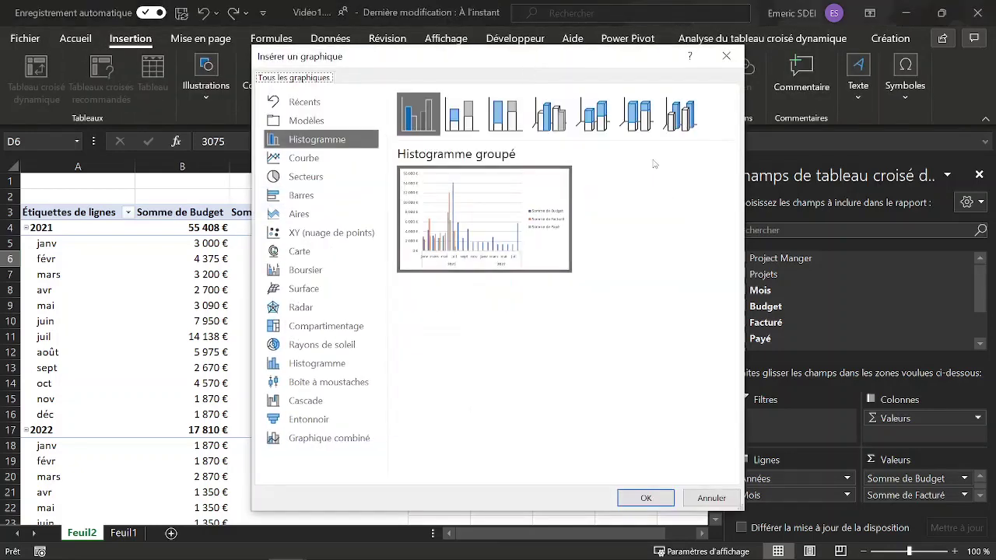
{"action": "mouse_move", "coordinate": [546, 225]}
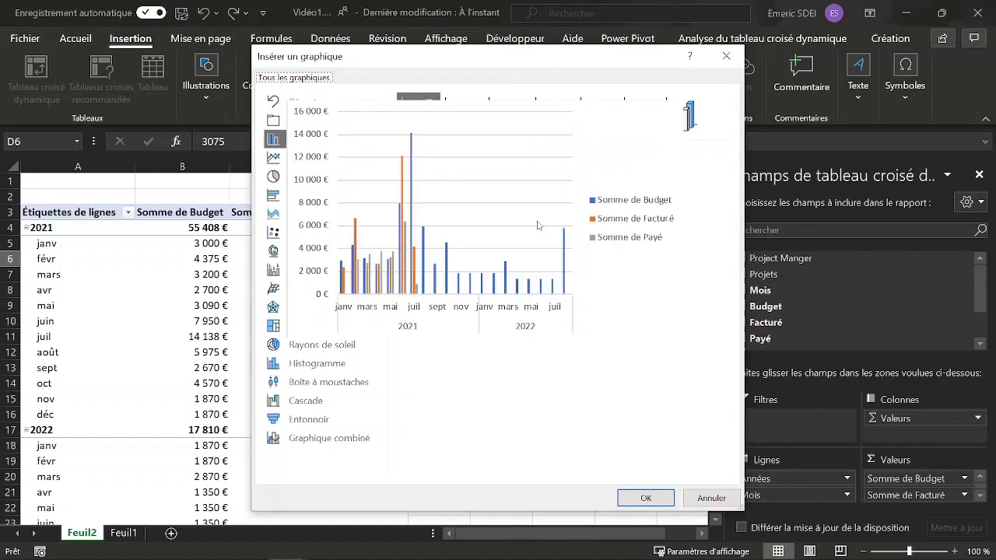
{"action": "left_click", "coordinate": [656, 502]}
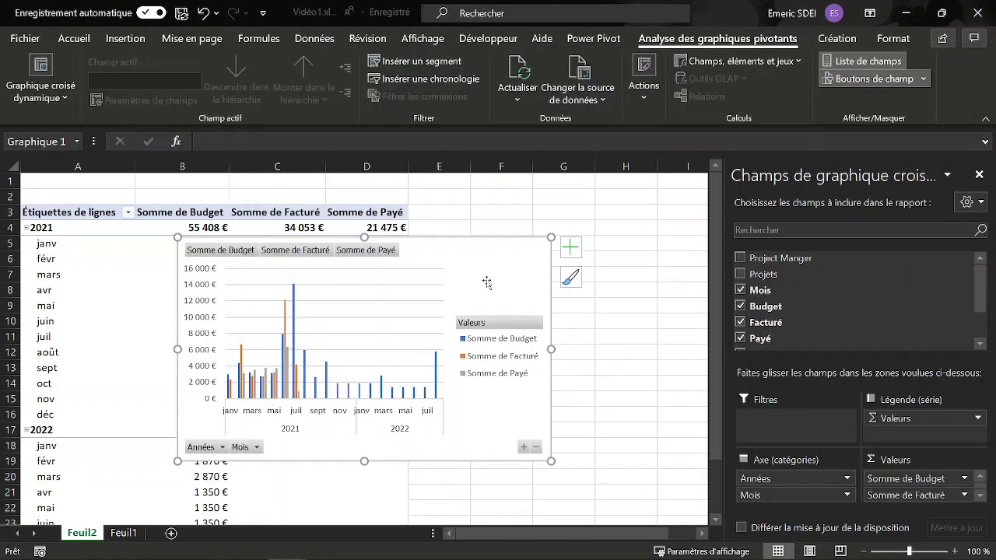
Close the chart field list, then move and widen the pivot chart so it spans columns C to M starting near row 3.
{"action": "left_click_drag", "start_coordinate": [486, 281], "coordinate": [612, 265]}
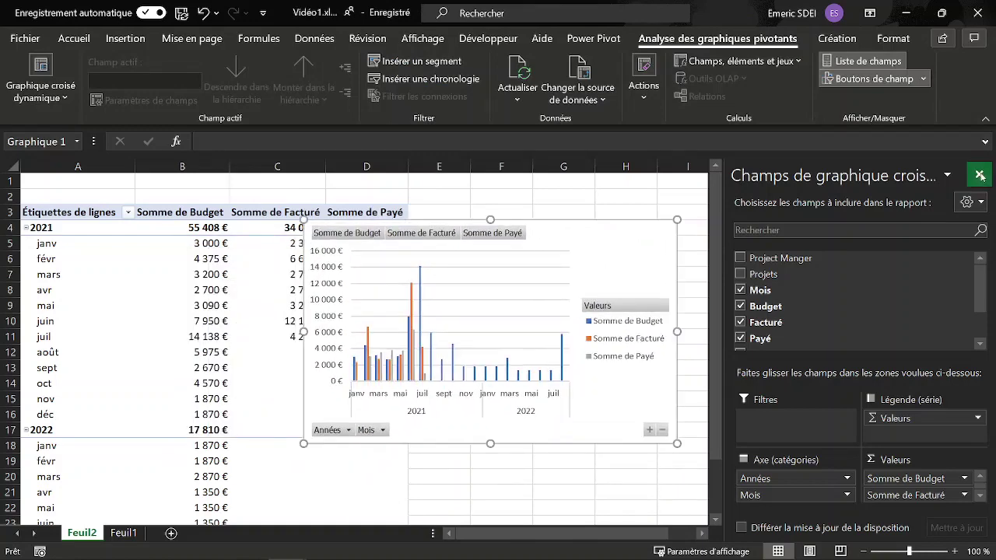
{"action": "left_click", "coordinate": [979, 176]}
{"action": "left_click_drag", "start_coordinate": [439, 216], "coordinate": [453, 202]}
{"action": "left_click_drag", "start_coordinate": [702, 310], "coordinate": [967, 310]}
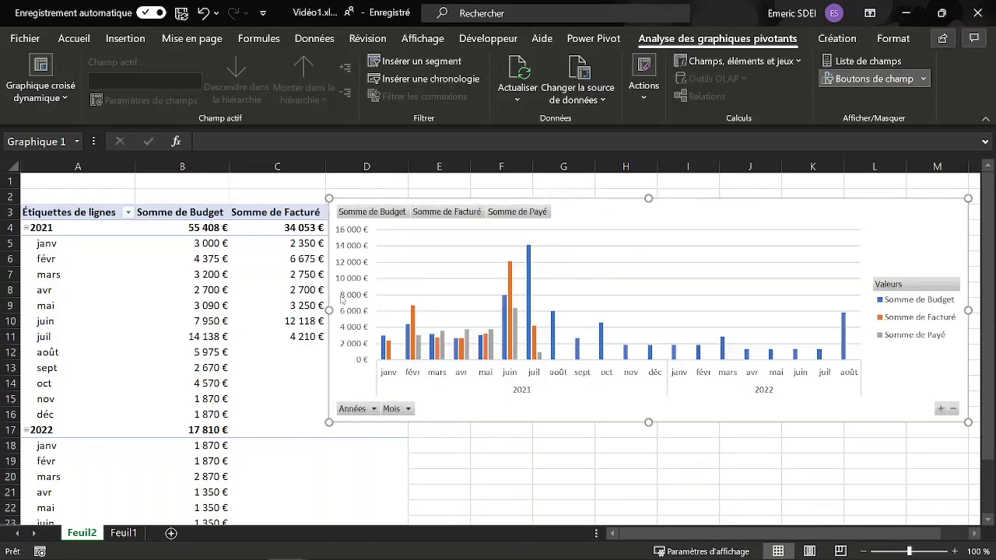
{"action": "left_click_drag", "start_coordinate": [329, 309], "coordinate": [229, 309]}
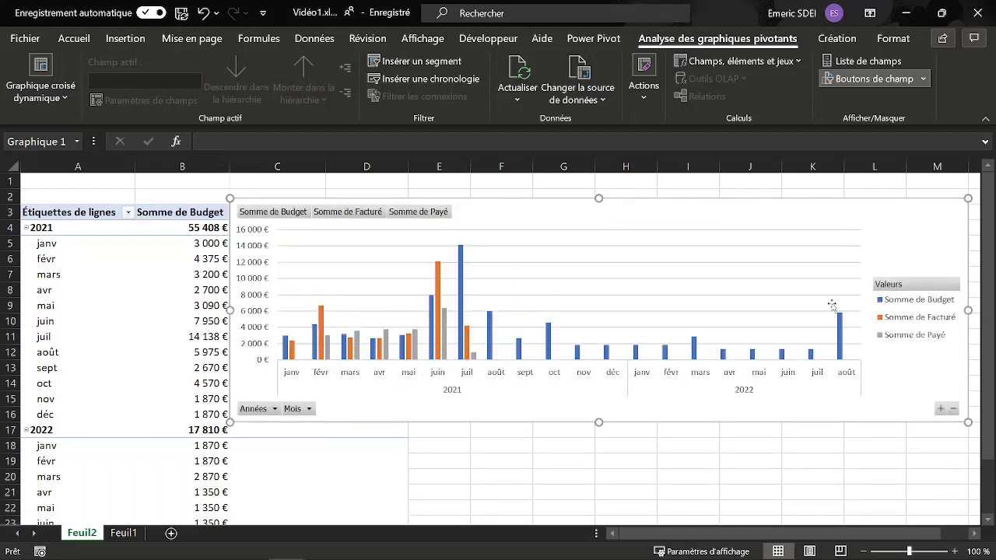
Hide all field buttons on the pivot chart and place its legend at the top (Haut).
{"action": "right_click", "coordinate": [406, 219]}
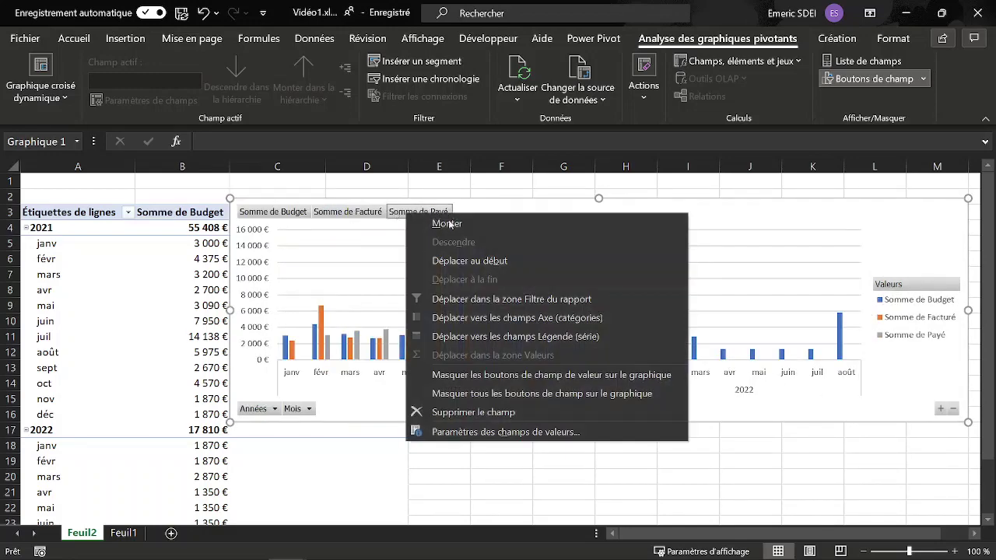
{"action": "left_click", "coordinate": [494, 394]}
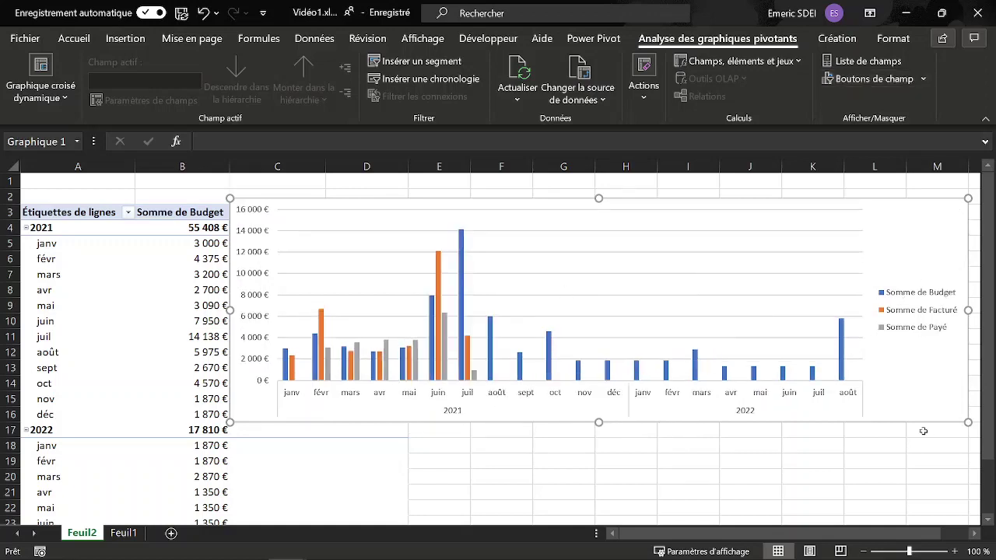
{"action": "left_click_drag", "start_coordinate": [926, 533], "coordinate": [945, 532]}
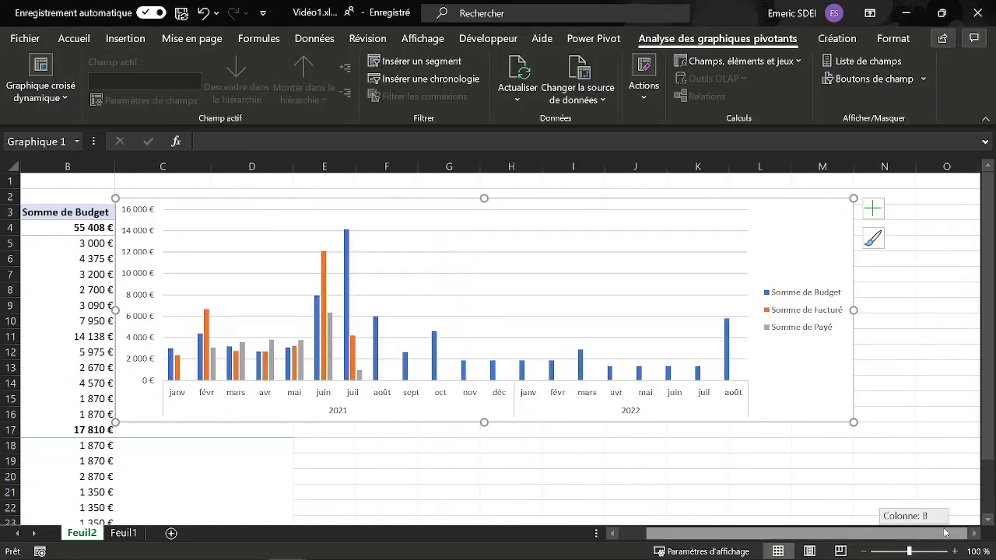
{"action": "left_click", "coordinate": [872, 210]}
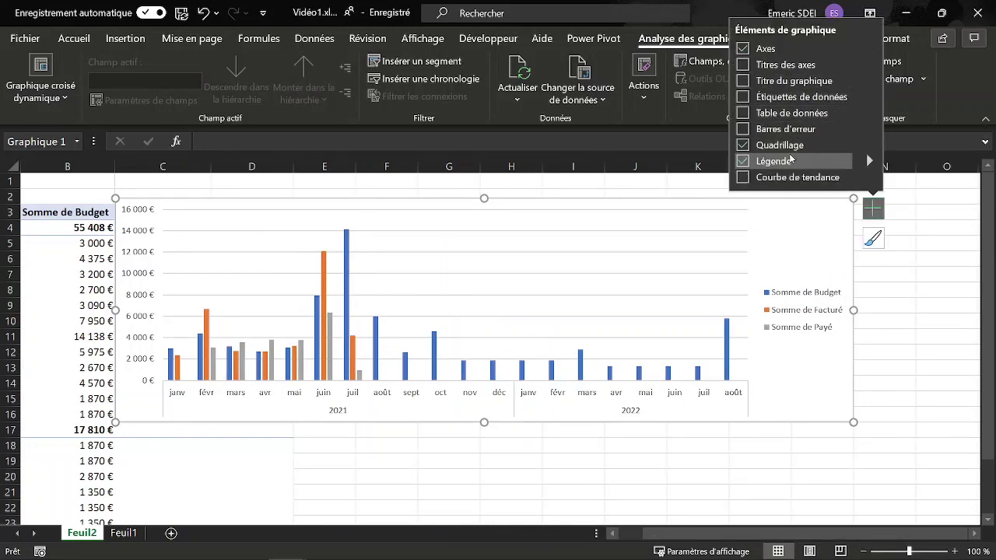
{"action": "left_click", "coordinate": [869, 161]}
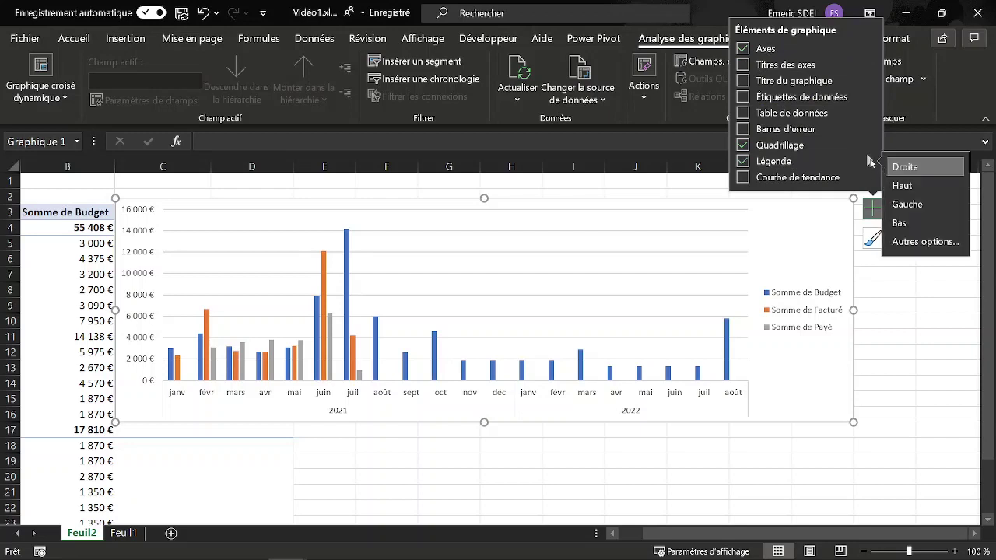
{"action": "left_click", "coordinate": [904, 185]}
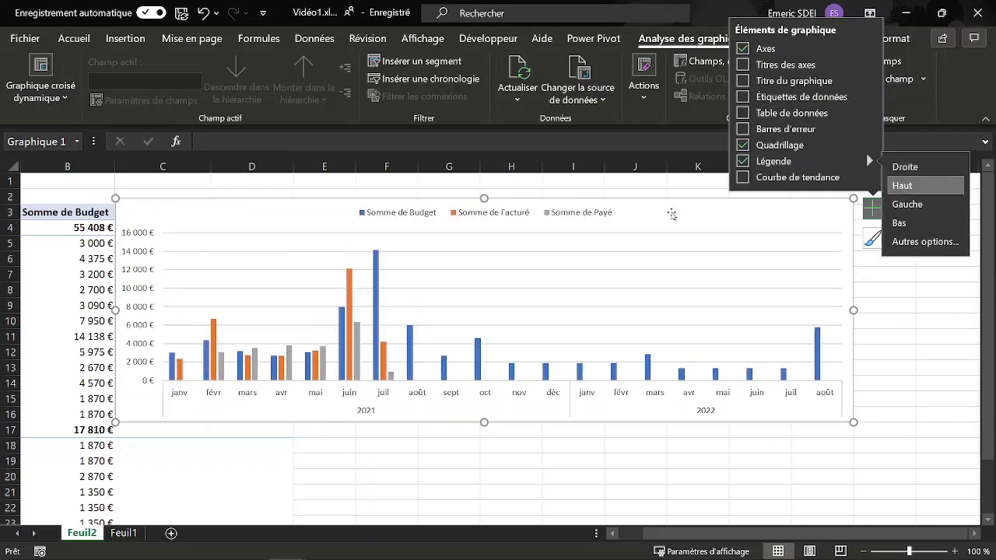
{"action": "left_click", "coordinate": [870, 210]}
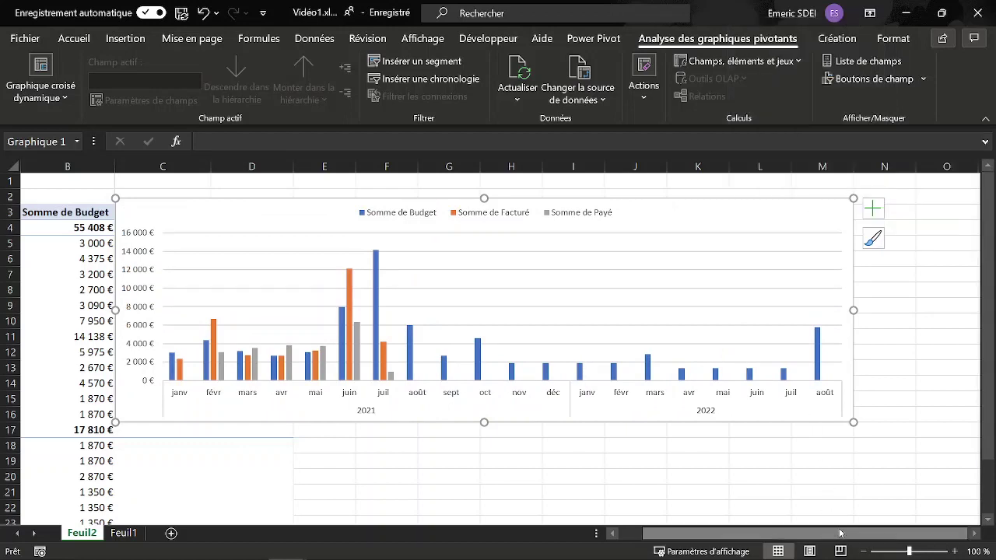
{"action": "left_click_drag", "start_coordinate": [802, 533], "coordinate": [775, 520]}
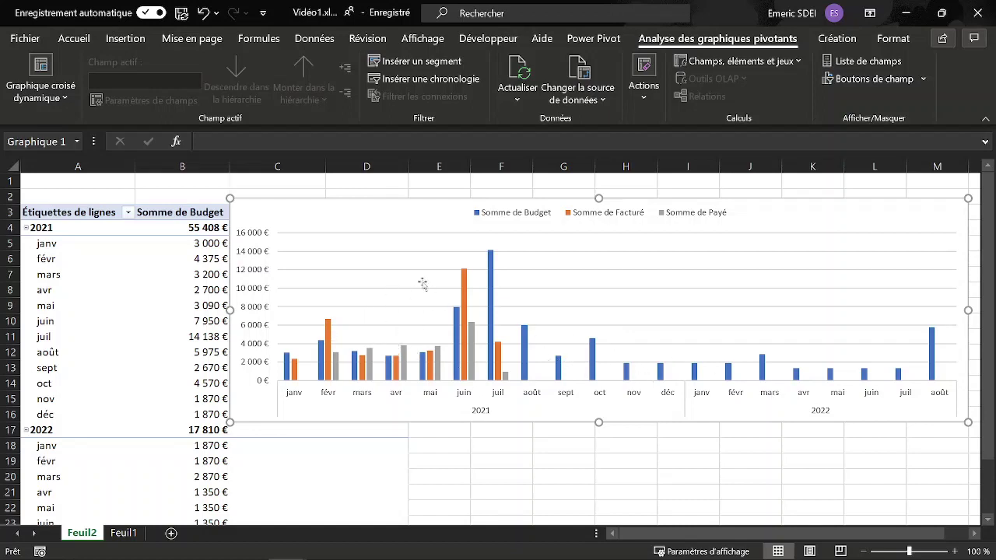
Change the chart to a combo chart with Somme de Budget as Courbe avec marques and Somme de Facturé and Somme de Payé as Histogramme groupé.
{"action": "right_click", "coordinate": [534, 263]}
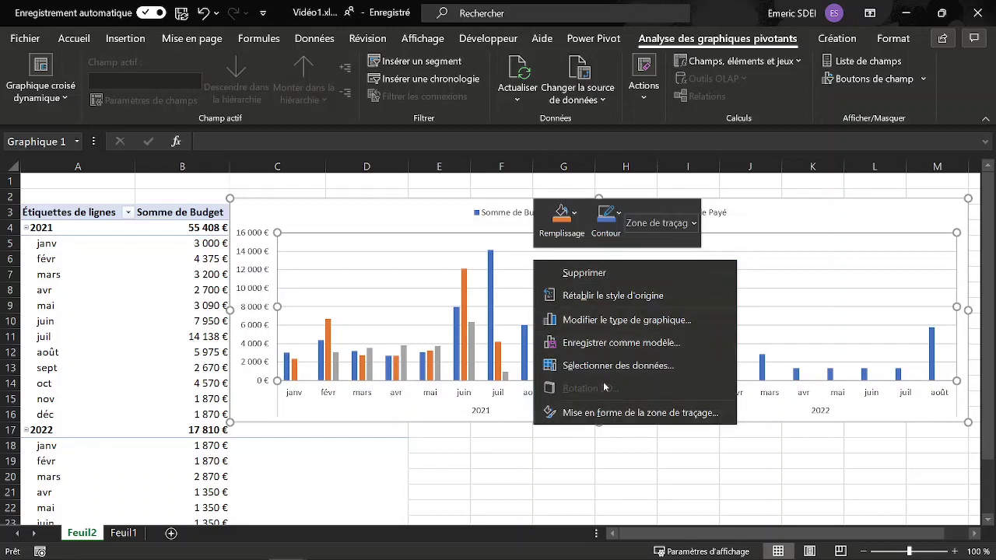
{"action": "left_click", "coordinate": [582, 327]}
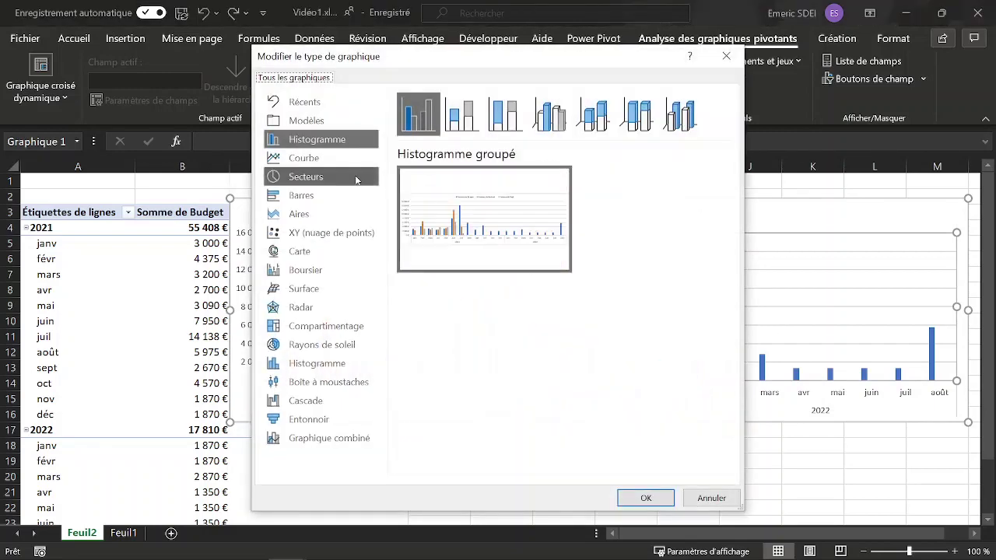
{"action": "left_click", "coordinate": [345, 439]}
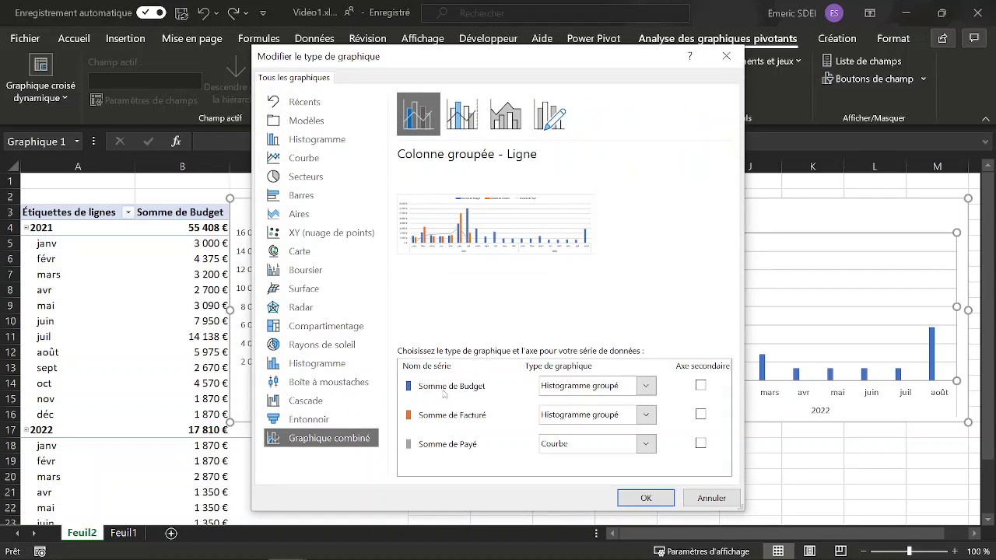
{"action": "left_click", "coordinate": [646, 386]}
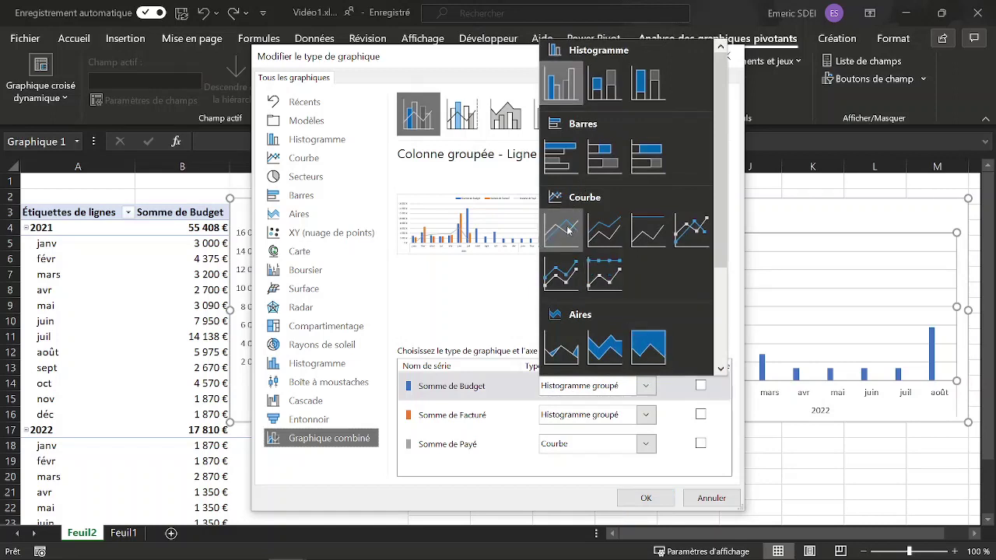
{"action": "left_click", "coordinate": [693, 231]}
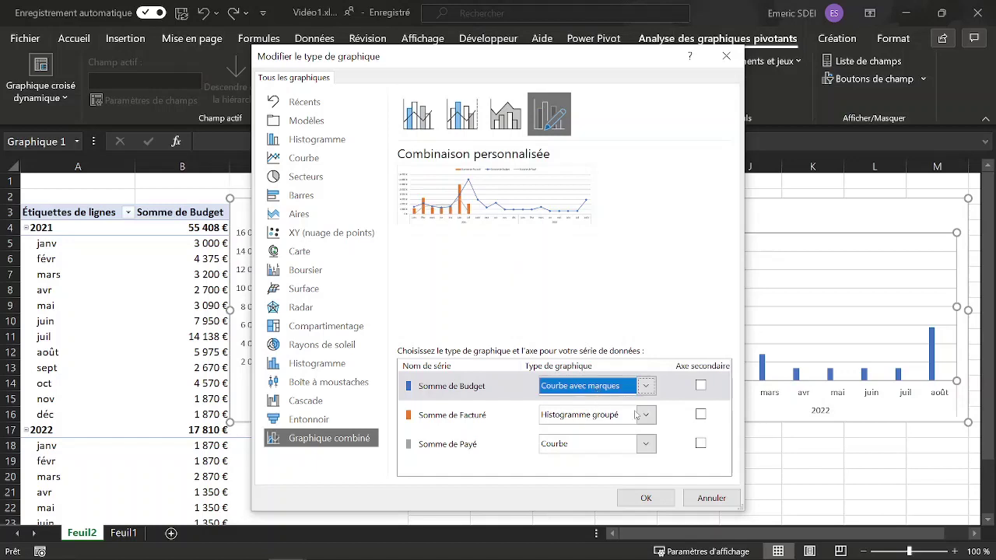
{"action": "left_click", "coordinate": [644, 445]}
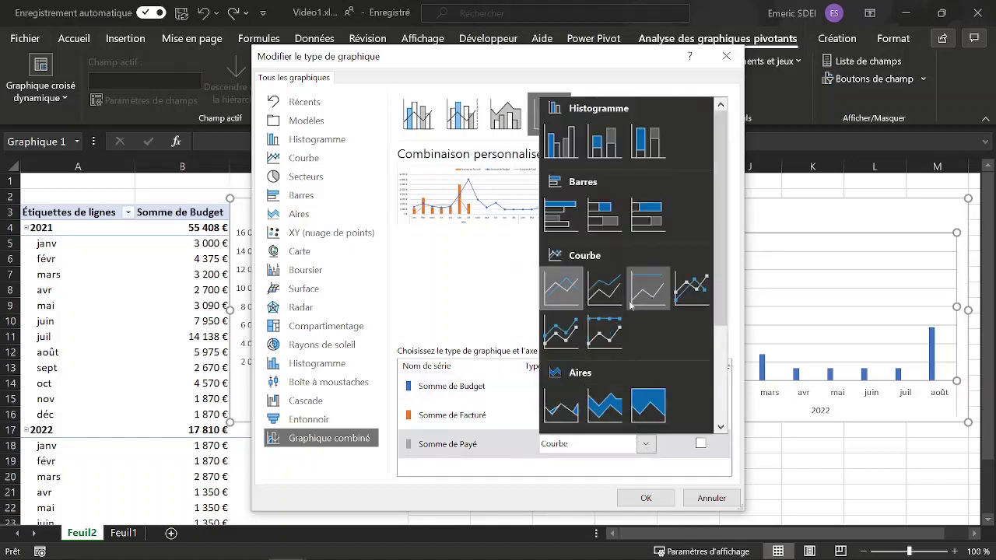
{"action": "left_click", "coordinate": [560, 144]}
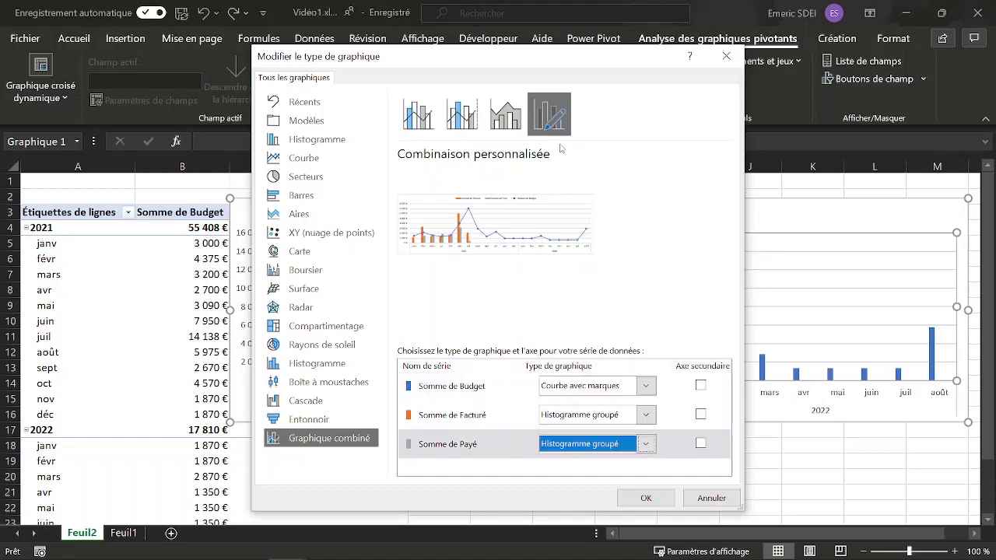
{"action": "left_click", "coordinate": [642, 497]}
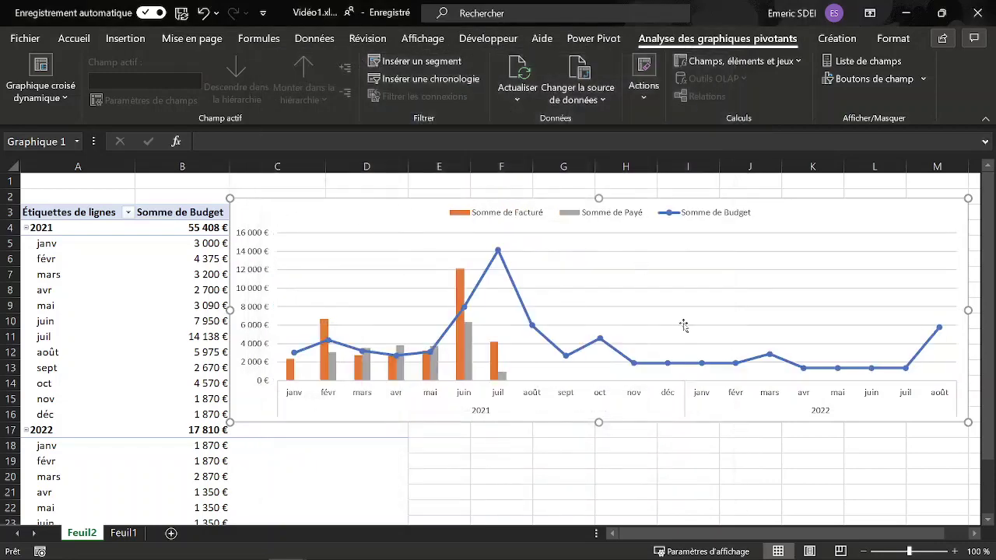
Give the Somme de Budget series predefined long-dash markers with a size of 12.
{"action": "double_click", "coordinate": [548, 340]}
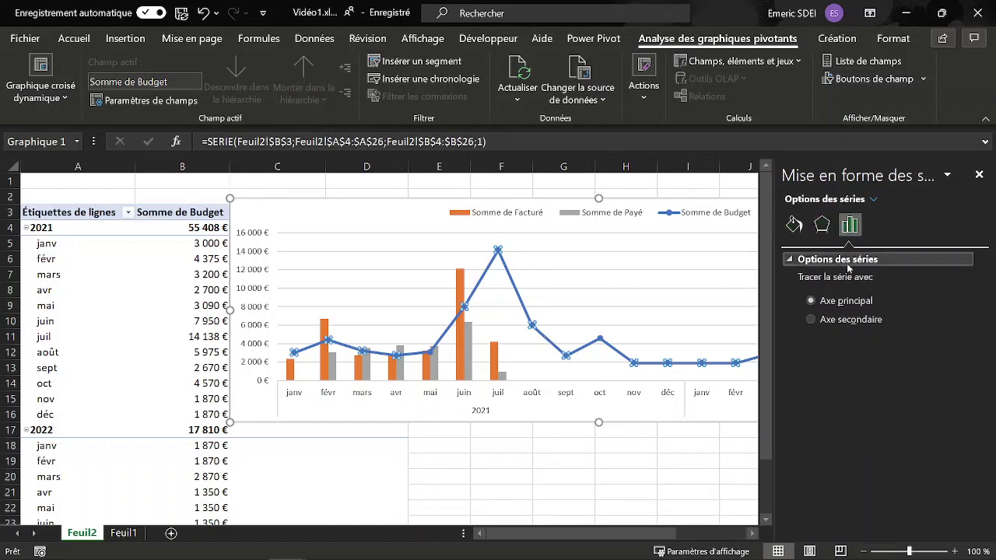
{"action": "left_click", "coordinate": [794, 226]}
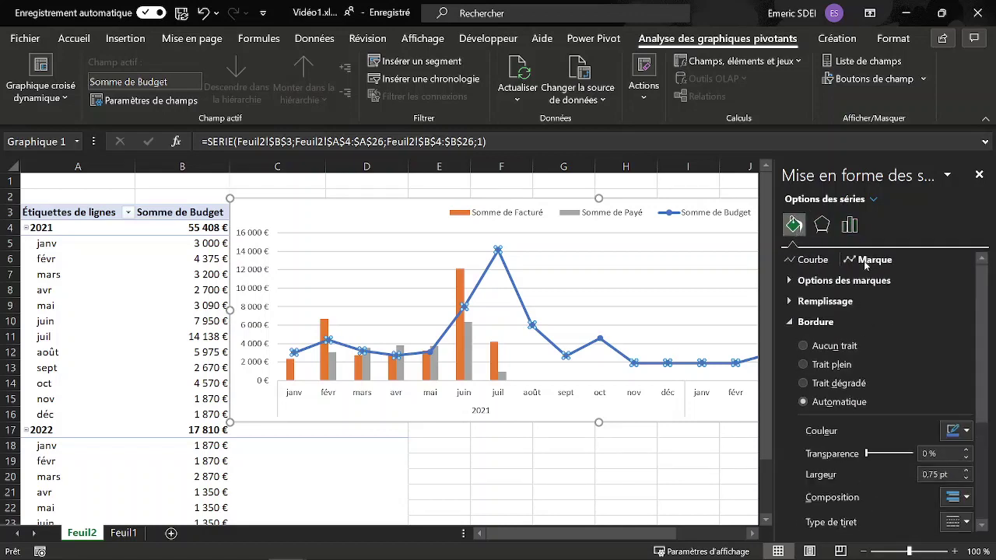
{"action": "left_click", "coordinate": [806, 281]}
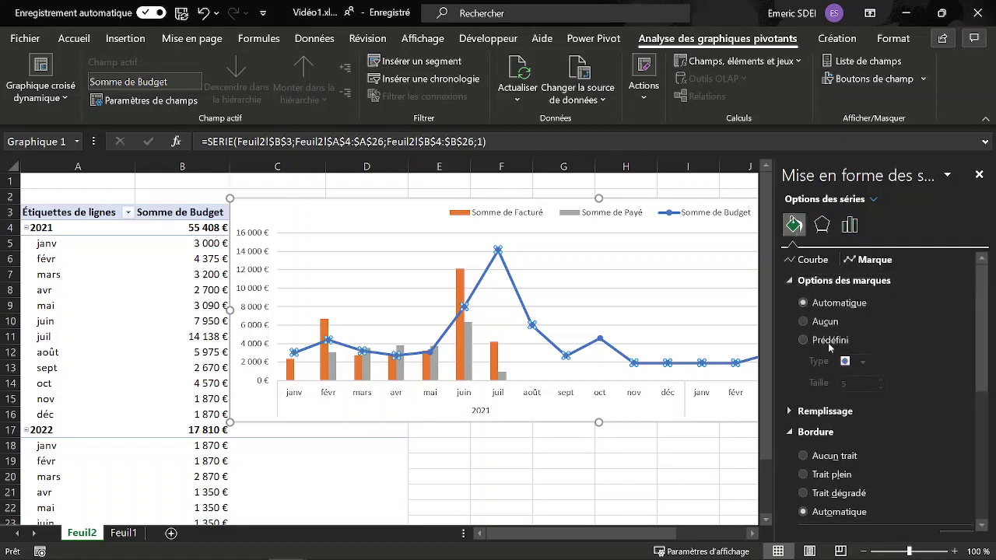
{"action": "left_click", "coordinate": [816, 342]}
{"action": "left_click", "coordinate": [863, 363]}
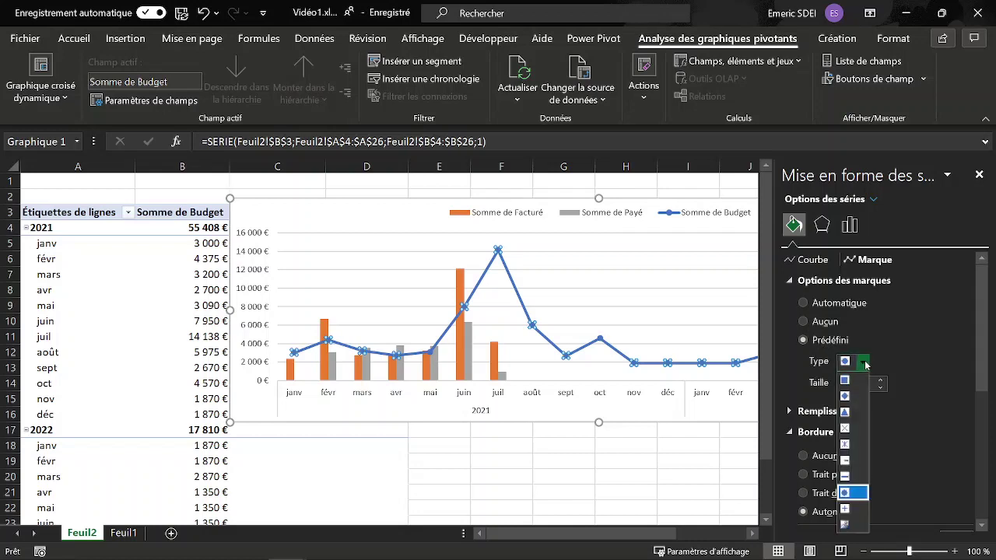
{"action": "left_click", "coordinate": [847, 477]}
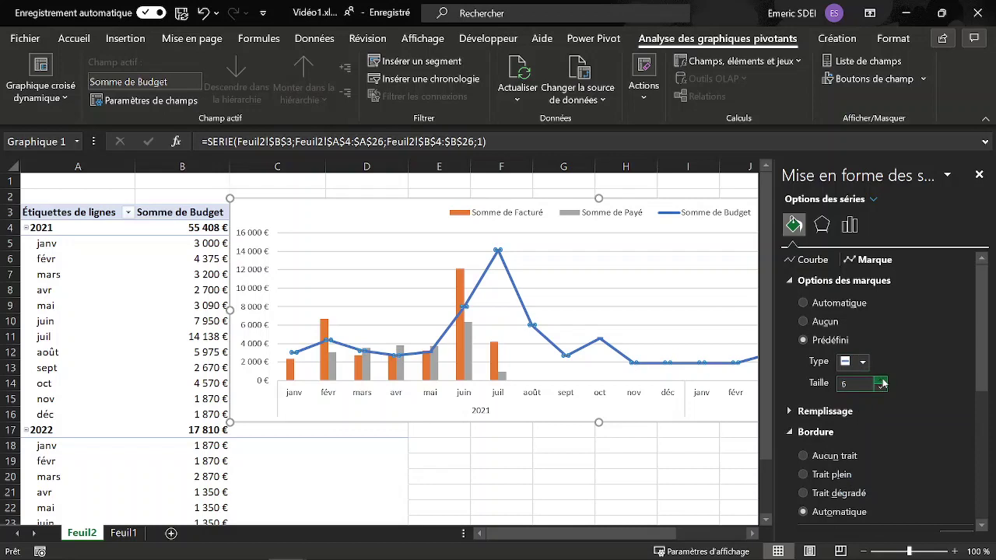
{"action": "left_click", "coordinate": [882, 381]}
{"action": "left_click", "coordinate": [882, 382]}
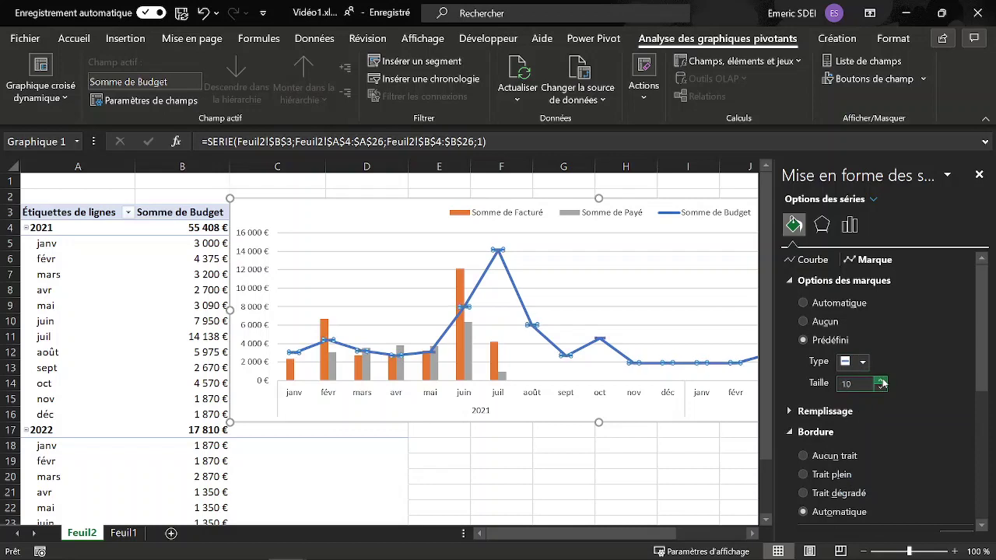
{"action": "left_click", "coordinate": [882, 381]}
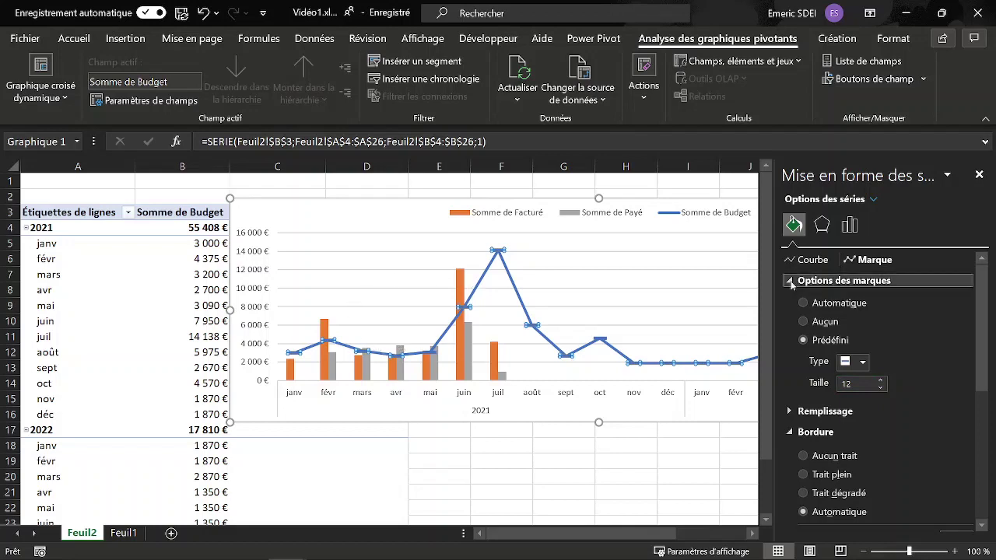
Set both the border and the fill of the Somme de Budget markers to the gold theme colour.
{"action": "scroll", "coordinate": [903, 391], "scroll_direction": "down", "scroll_amount": 3}
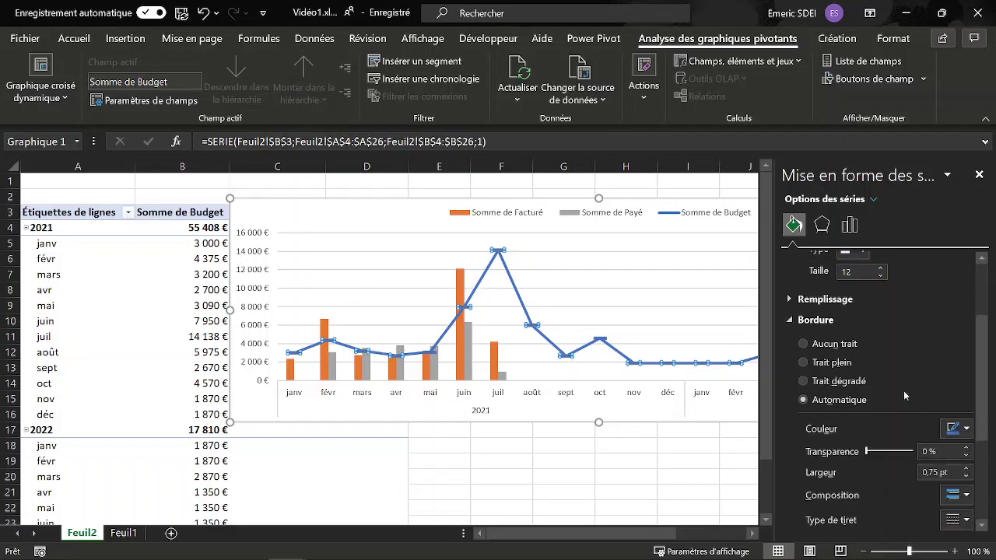
{"action": "left_click", "coordinate": [967, 430]}
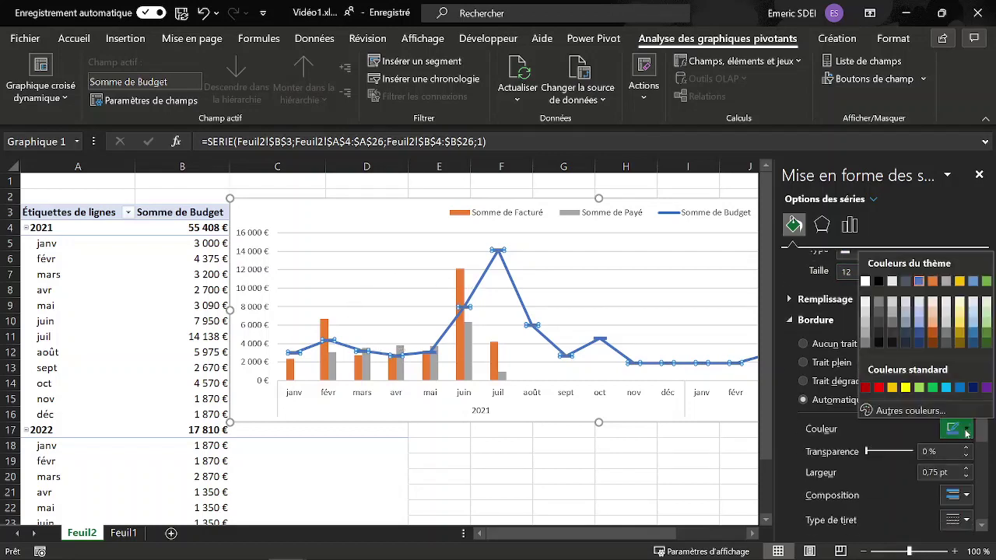
{"action": "left_click", "coordinate": [960, 282]}
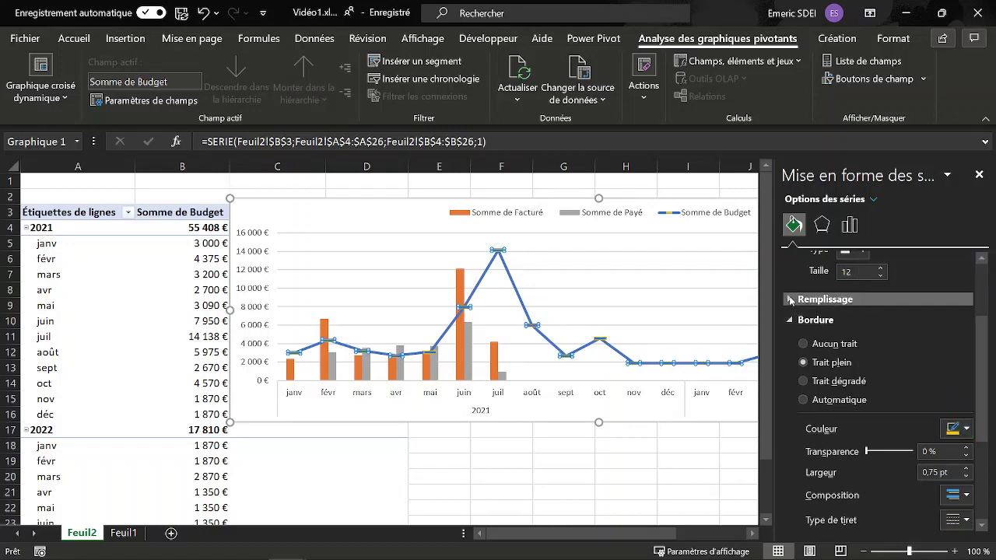
{"action": "left_click", "coordinate": [801, 300]}
{"action": "left_click", "coordinate": [966, 445]}
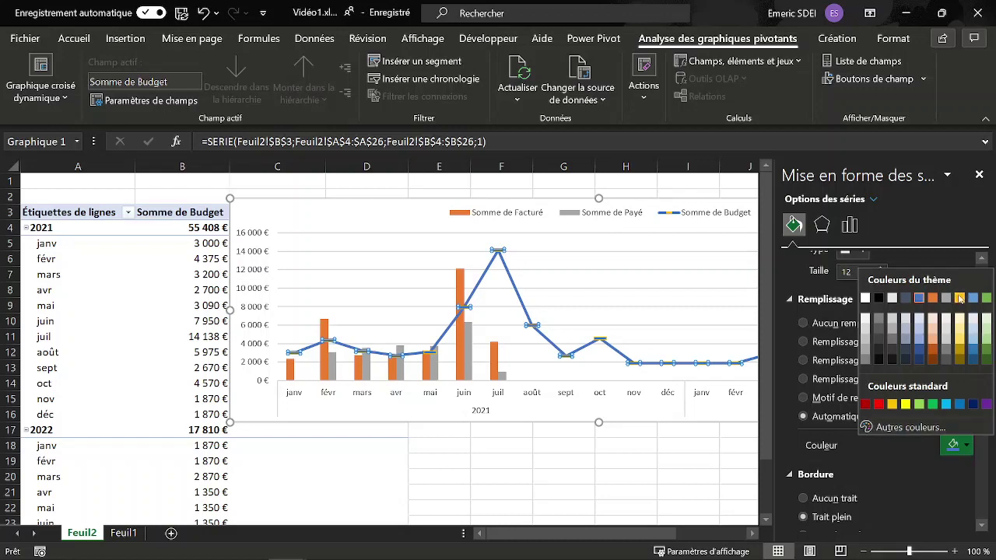
{"action": "left_click", "coordinate": [959, 297]}
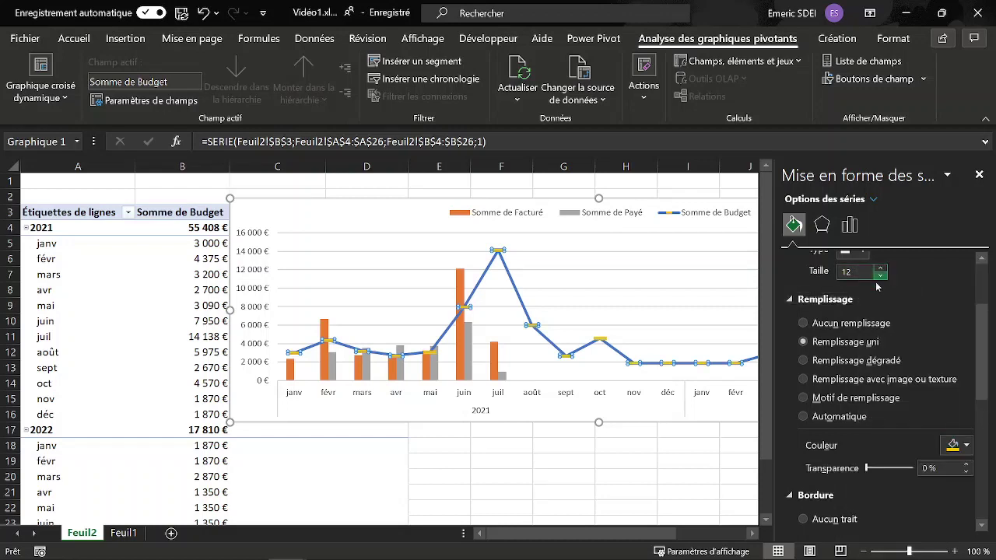
Remove the connecting line of the Somme de Budget series by setting it to Aucun trait.
{"action": "scroll", "coordinate": [871, 272], "scroll_direction": "up", "scroll_amount": 3}
{"action": "left_click", "coordinate": [814, 259]}
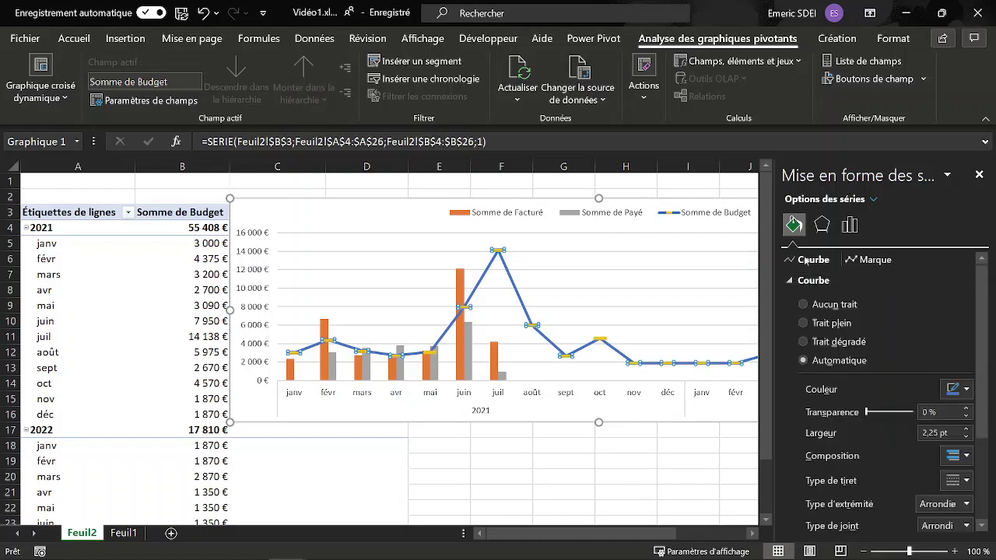
{"action": "left_click", "coordinate": [803, 305]}
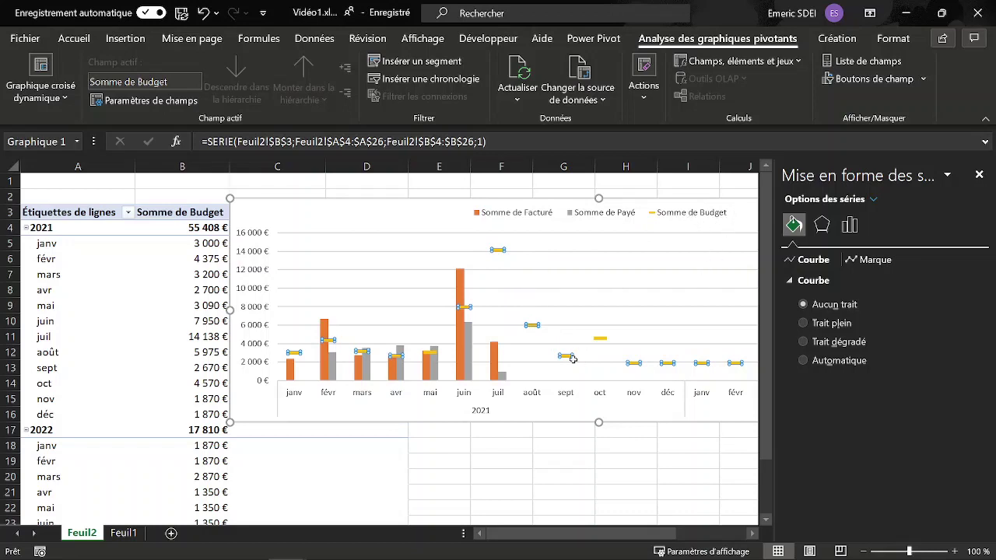
Give the Somme de Facturé columns a solid blue theme-colour border 1,75 pt wide and no fill.
{"action": "left_click", "coordinate": [462, 284]}
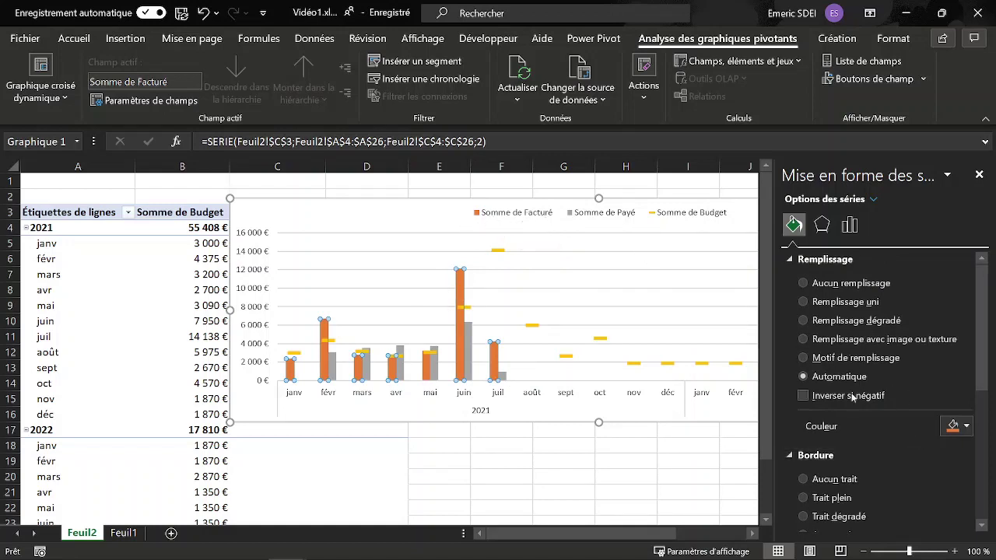
{"action": "scroll", "coordinate": [934, 454], "scroll_direction": "down", "scroll_amount": 3}
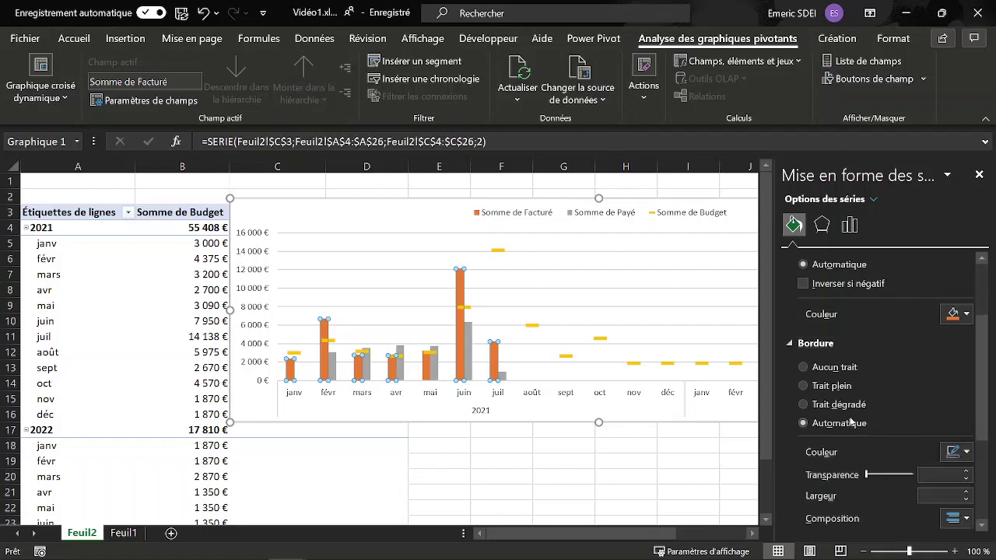
{"action": "left_click", "coordinate": [811, 389]}
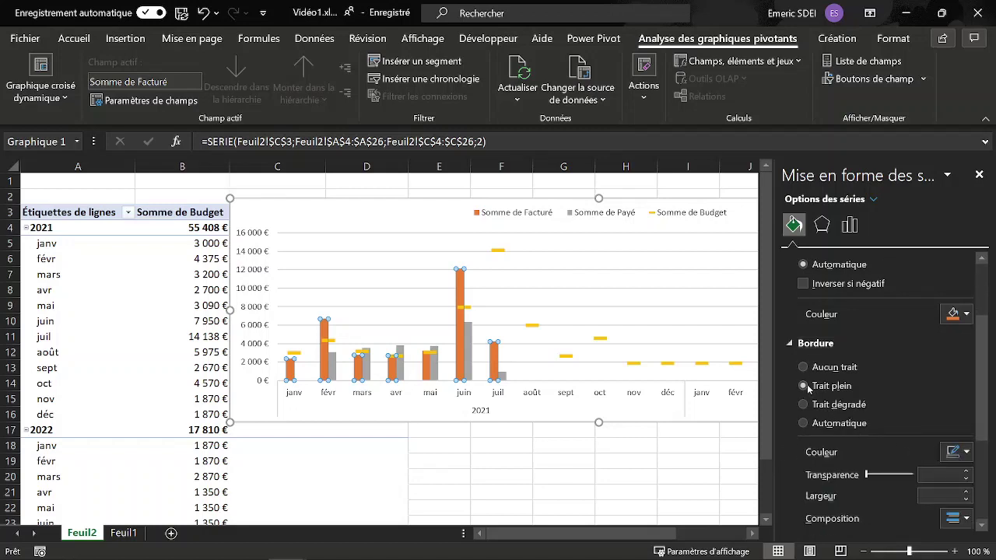
{"action": "left_click", "coordinate": [967, 452]}
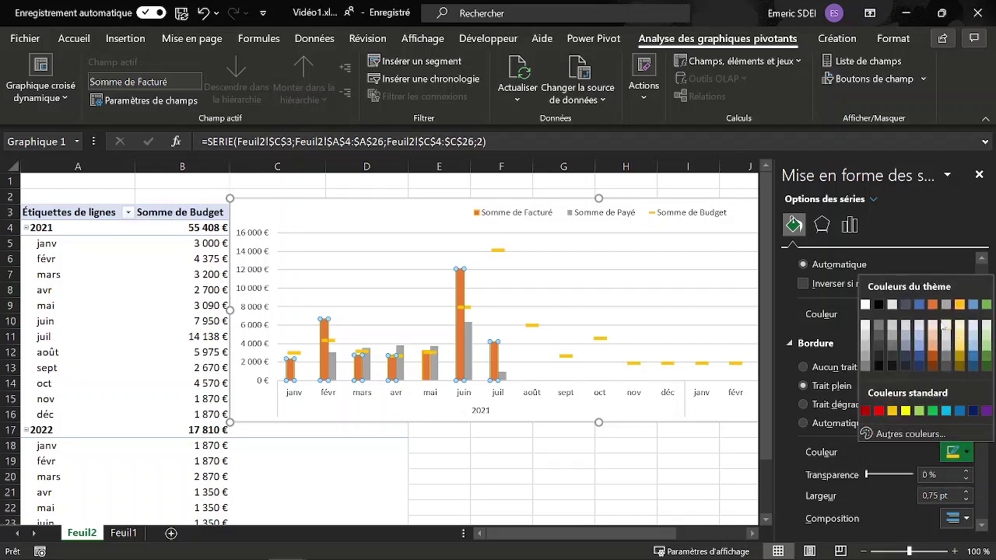
{"action": "left_click", "coordinate": [919, 305]}
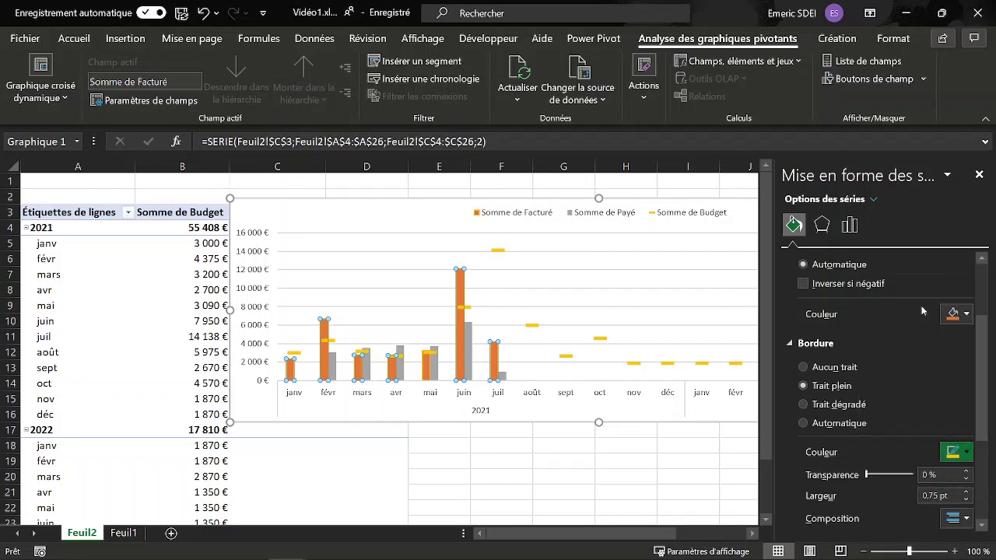
{"action": "left_click", "coordinate": [965, 492]}
{"action": "left_click", "coordinate": [965, 492]}
{"action": "left_click", "coordinate": [966, 492]}
{"action": "left_click", "coordinate": [965, 492]}
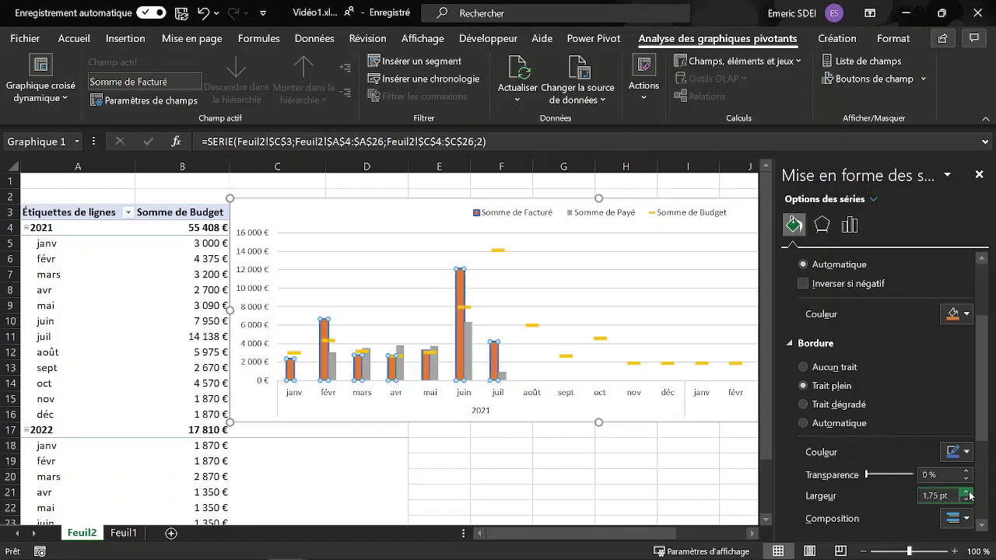
{"action": "scroll", "coordinate": [925, 352], "scroll_direction": "up", "scroll_amount": 3}
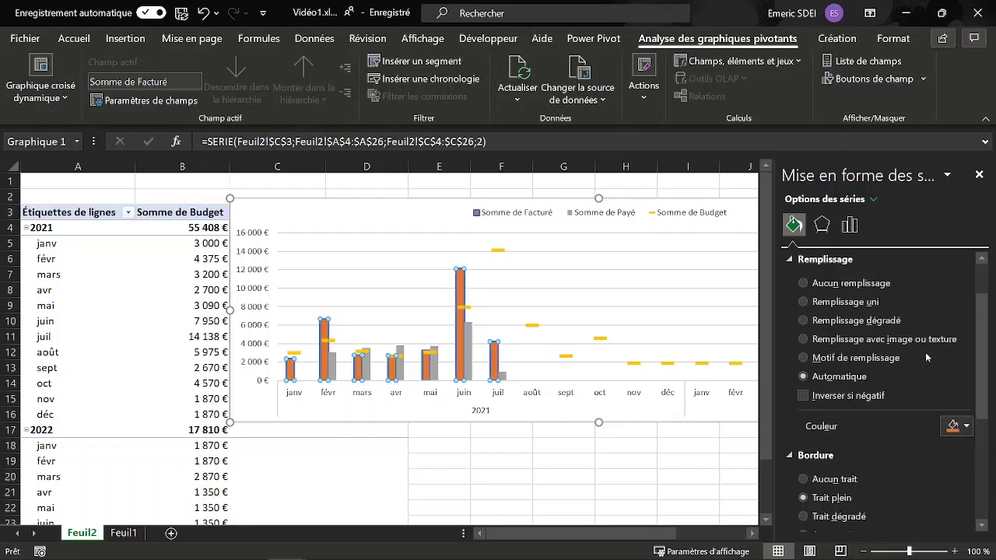
{"action": "left_click", "coordinate": [804, 283]}
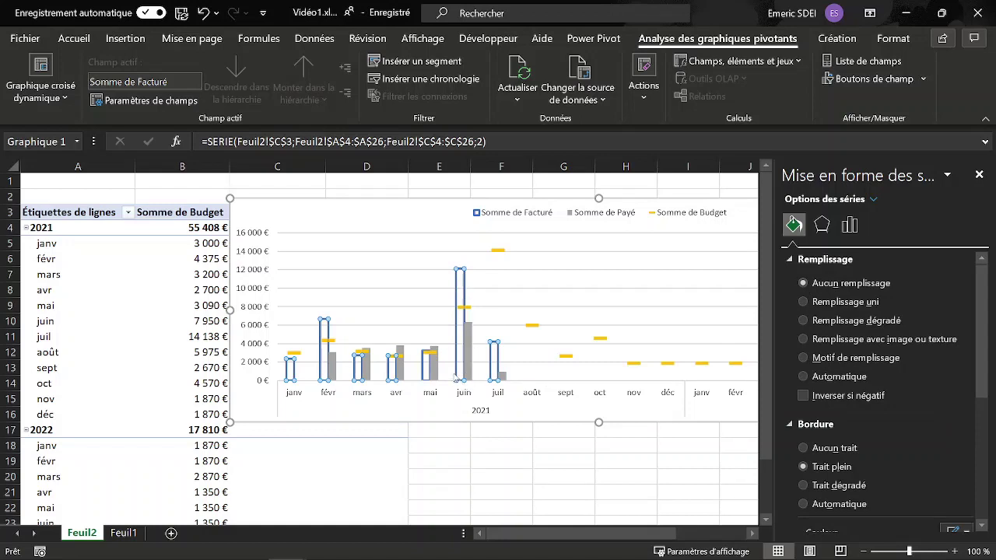
Fill the Somme de Payé columns with the green theme colour.
{"action": "left_click", "coordinate": [469, 336]}
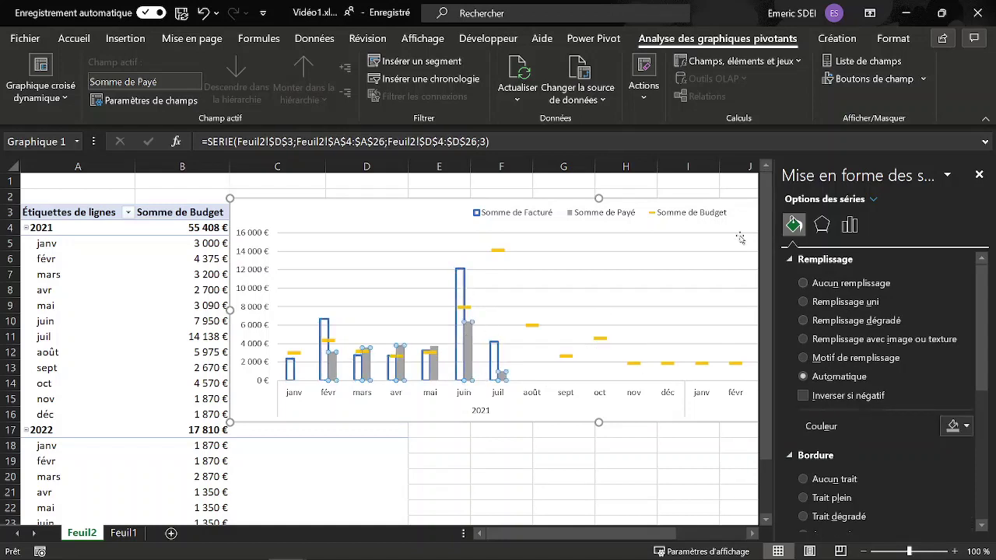
{"action": "left_click", "coordinate": [968, 428]}
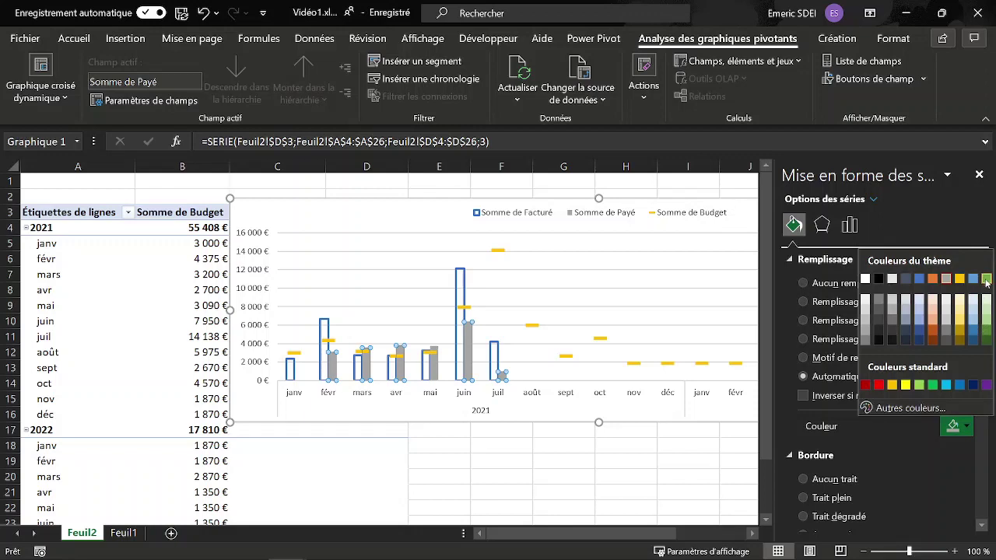
{"action": "left_click", "coordinate": [986, 279]}
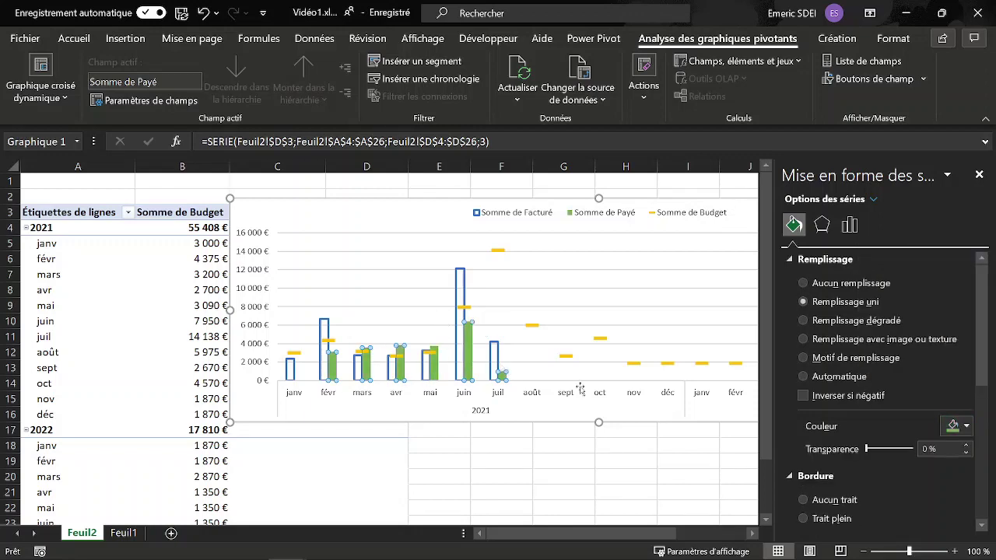
Set the overlap (Superposition de séries) of the chart's columns to 100 % and close the formatting pane.
{"action": "left_click", "coordinate": [849, 225]}
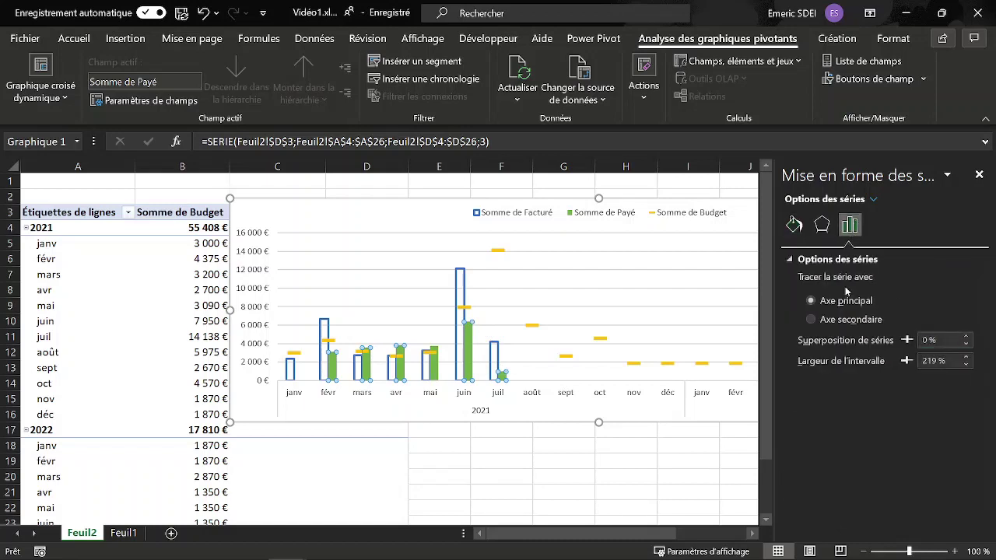
{"action": "left_click", "coordinate": [943, 341]}
{"action": "left_click_drag", "start_coordinate": [943, 343], "coordinate": [908, 340]}
{"action": "type", "text": "100"}
{"action": "key", "text": "Return"}
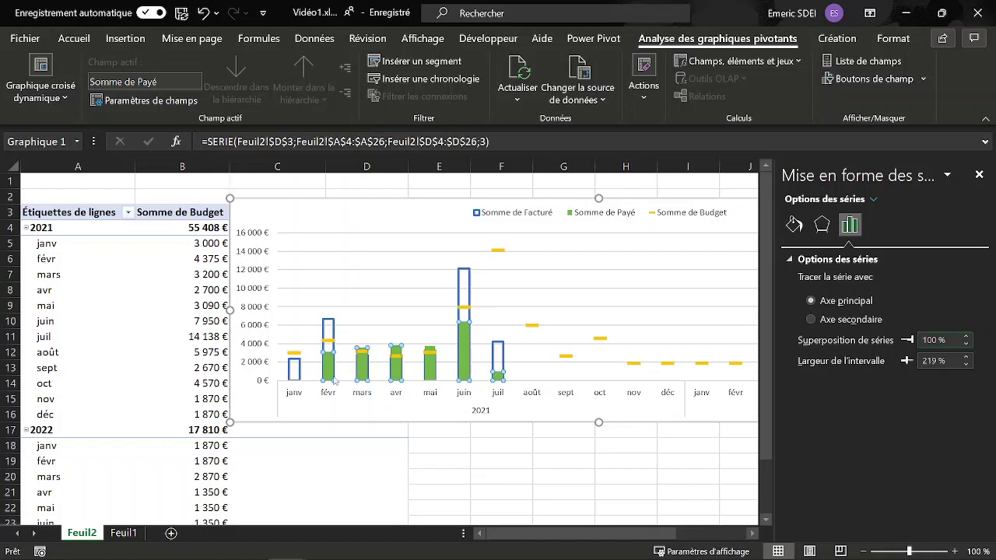
{"action": "left_click", "coordinate": [516, 311]}
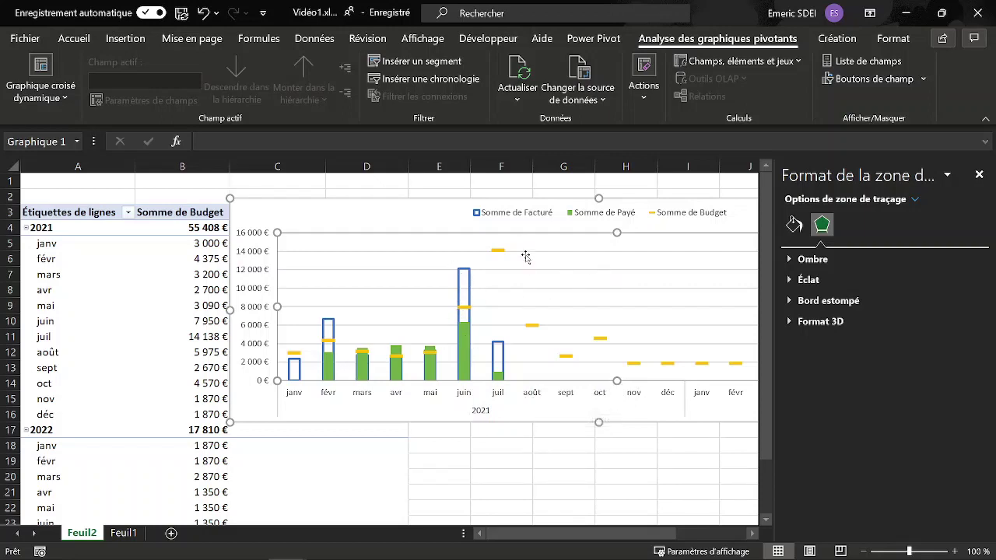
{"action": "left_click", "coordinate": [978, 172]}
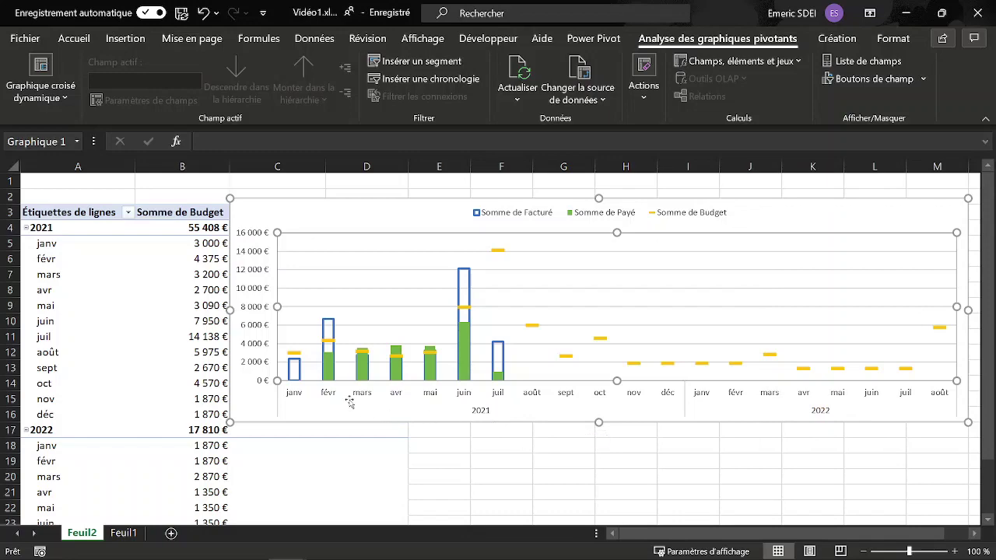
Create a second pivot table from Tableau1 on Feuil1, placed on a new worksheet.
{"action": "left_click", "coordinate": [133, 534]}
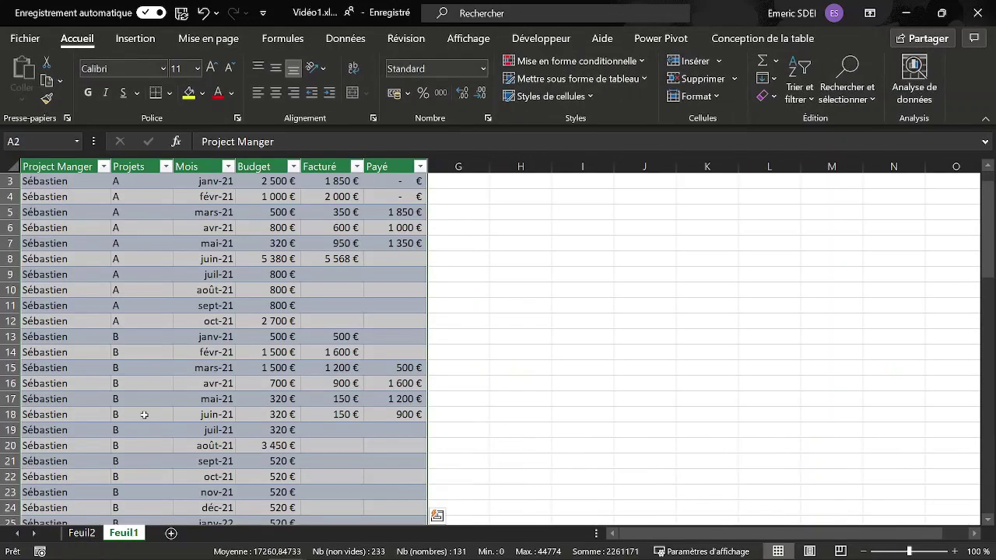
{"action": "left_click", "coordinate": [62, 259]}
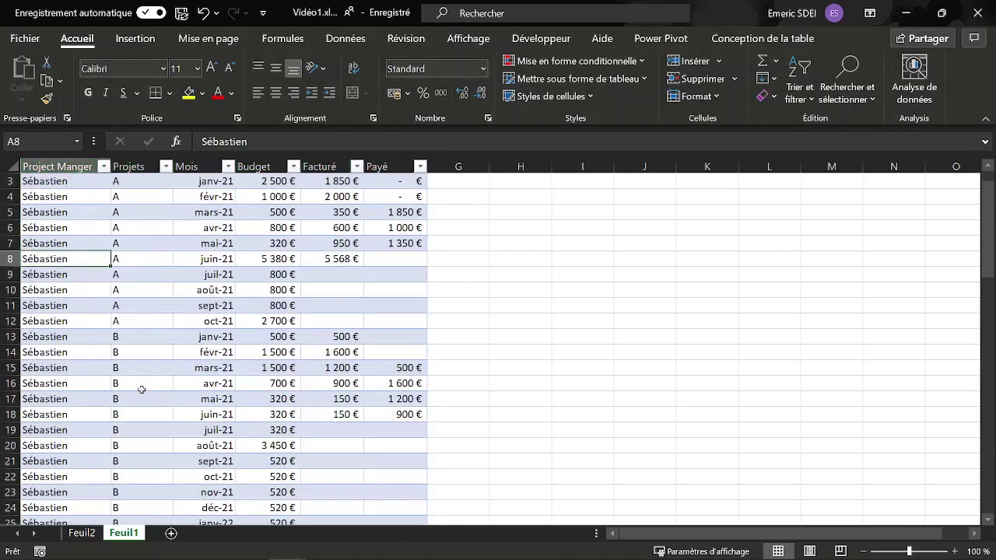
{"action": "left_click", "coordinate": [749, 40]}
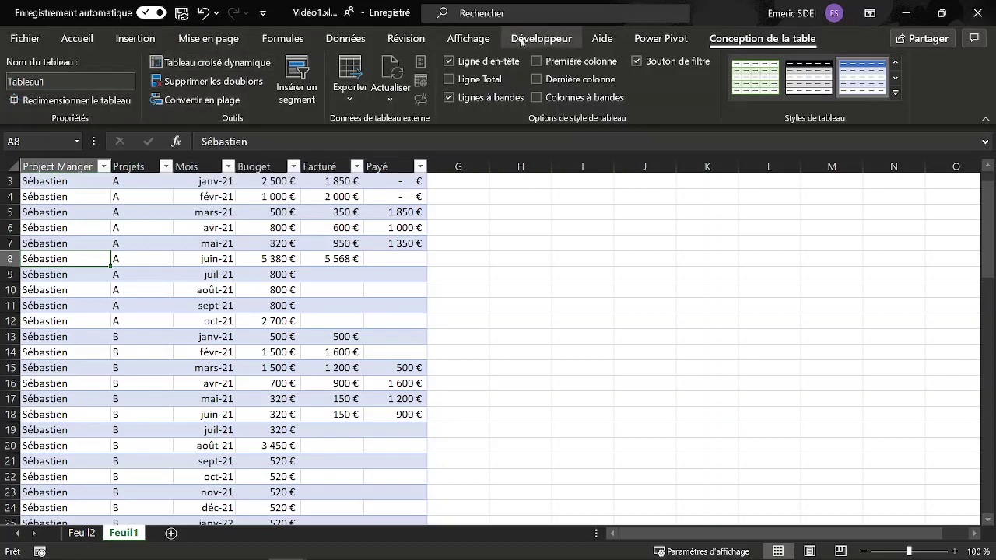
{"action": "left_click", "coordinate": [197, 65]}
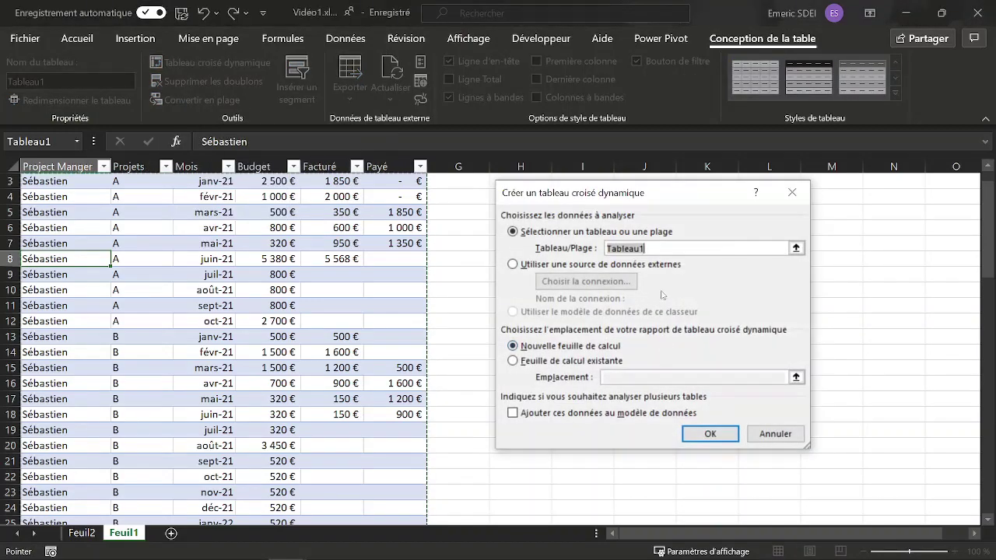
{"action": "left_click", "coordinate": [710, 433]}
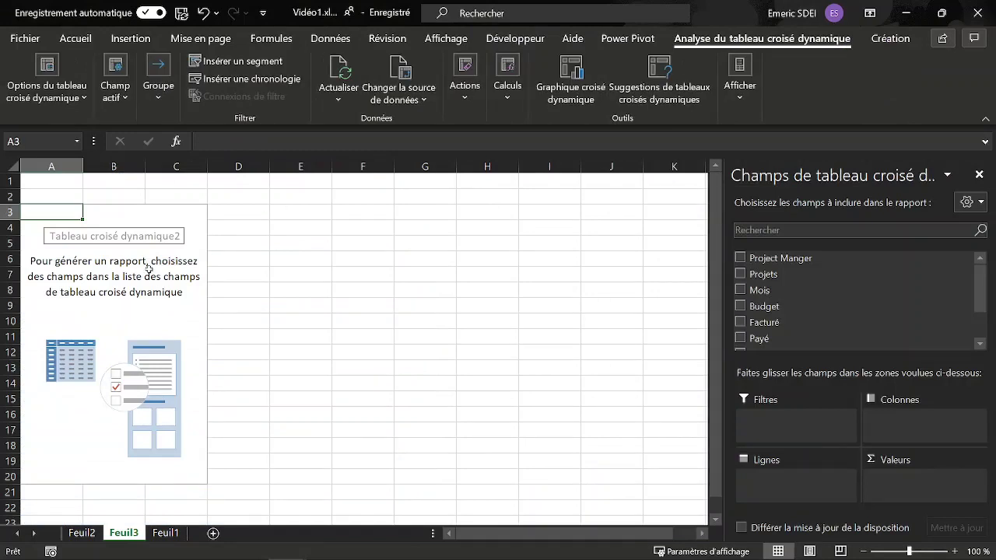
Add the Mois, Budget, Facturé and Payé fields to the new pivot table.
{"action": "left_click", "coordinate": [742, 290]}
{"action": "left_click", "coordinate": [742, 307]}
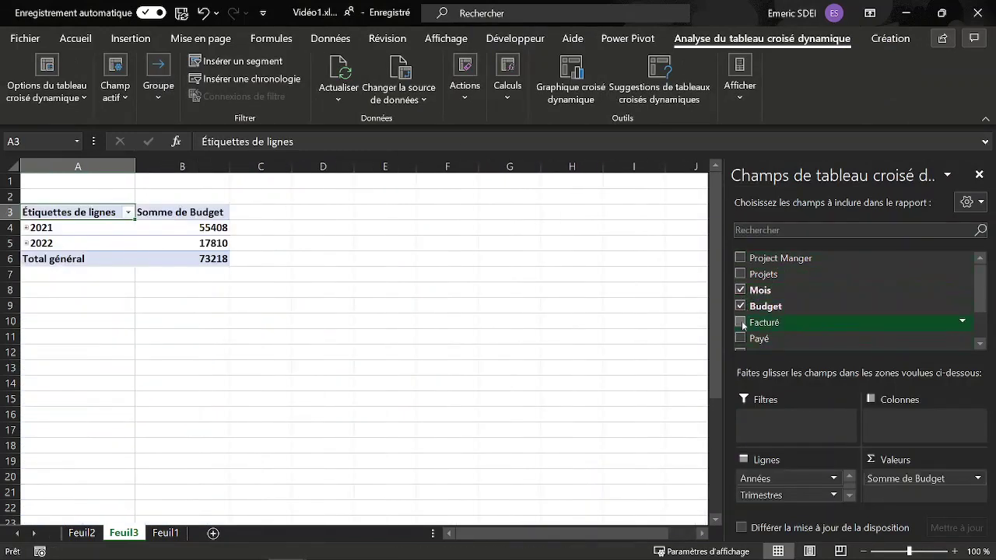
{"action": "left_click", "coordinate": [741, 322]}
{"action": "left_click", "coordinate": [741, 339]}
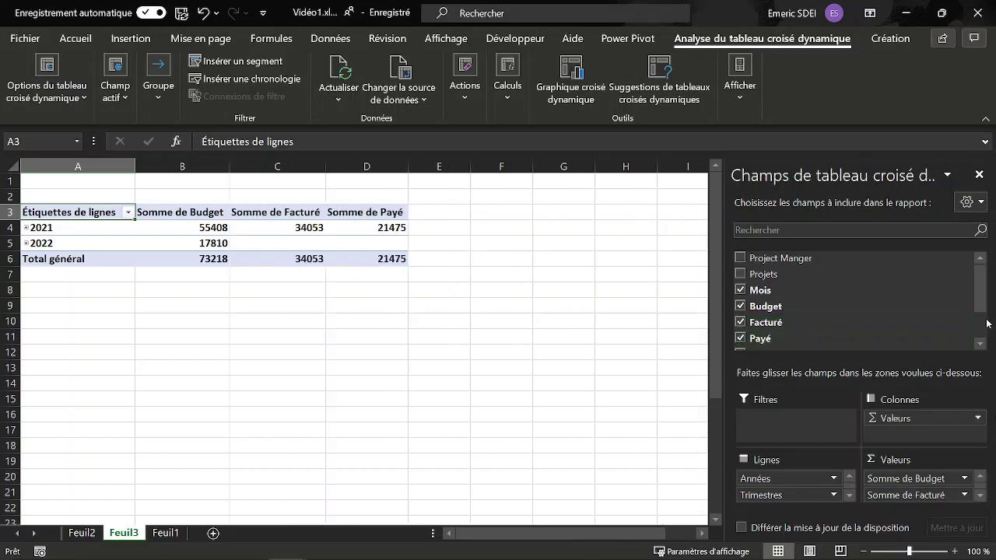
Remove Trimestres from the pivot table's rows and expand 2021 and 2022 to show their months.
{"action": "left_click", "coordinate": [26, 228]}
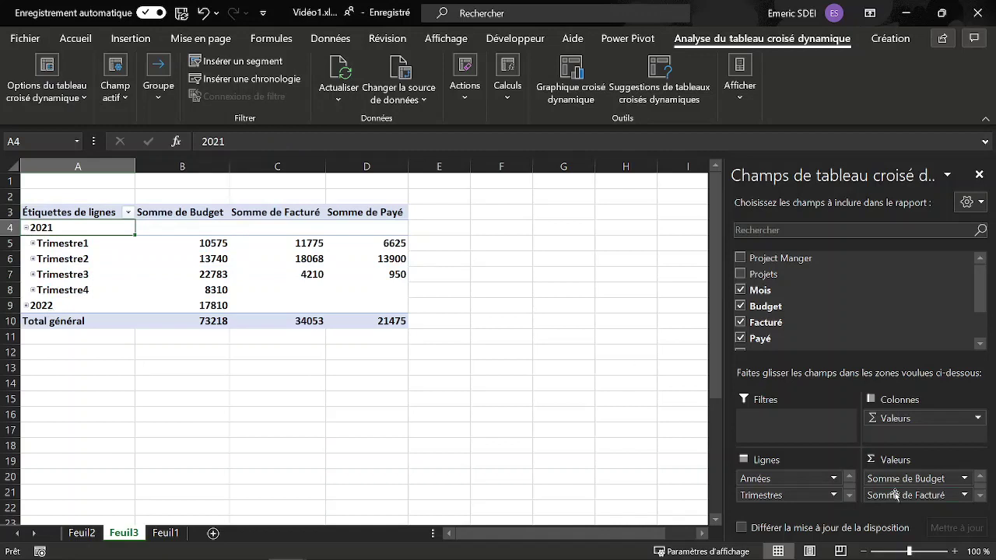
{"action": "left_click_drag", "start_coordinate": [784, 497], "coordinate": [432, 424]}
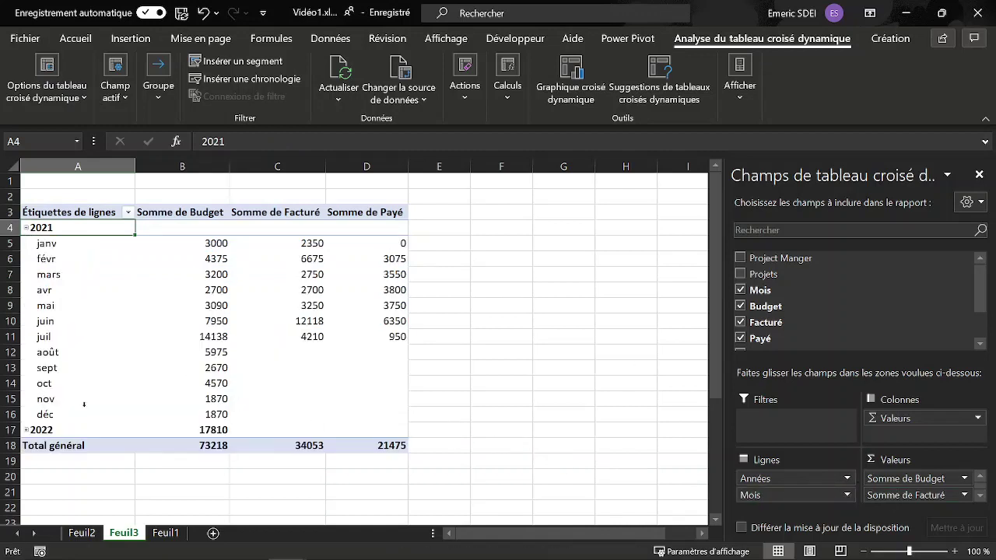
{"action": "left_click", "coordinate": [27, 430]}
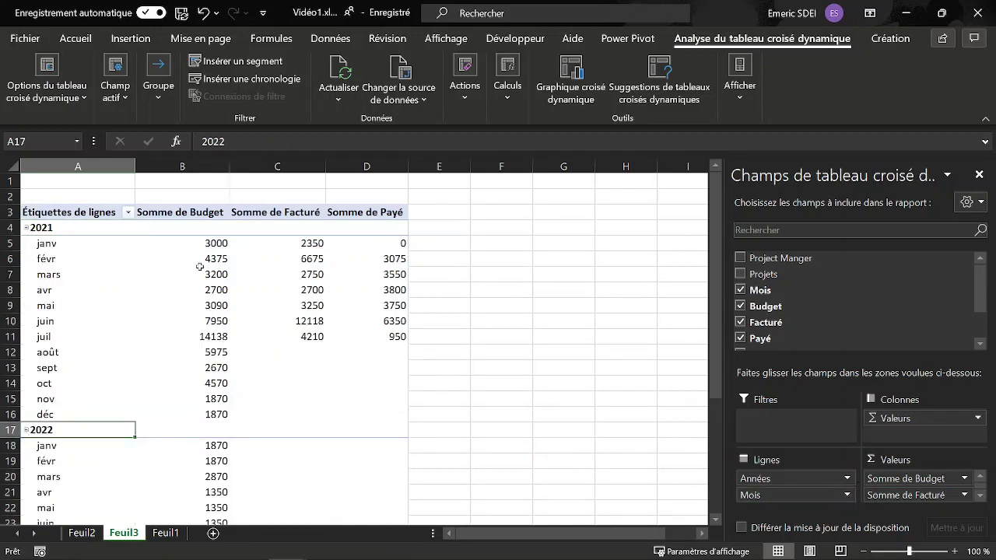
Format the Somme de Budget values as Monétaire in € with 0 decimals.
{"action": "left_click_drag", "start_coordinate": [222, 242], "coordinate": [217, 247]}
{"action": "right_click", "coordinate": [218, 247]}
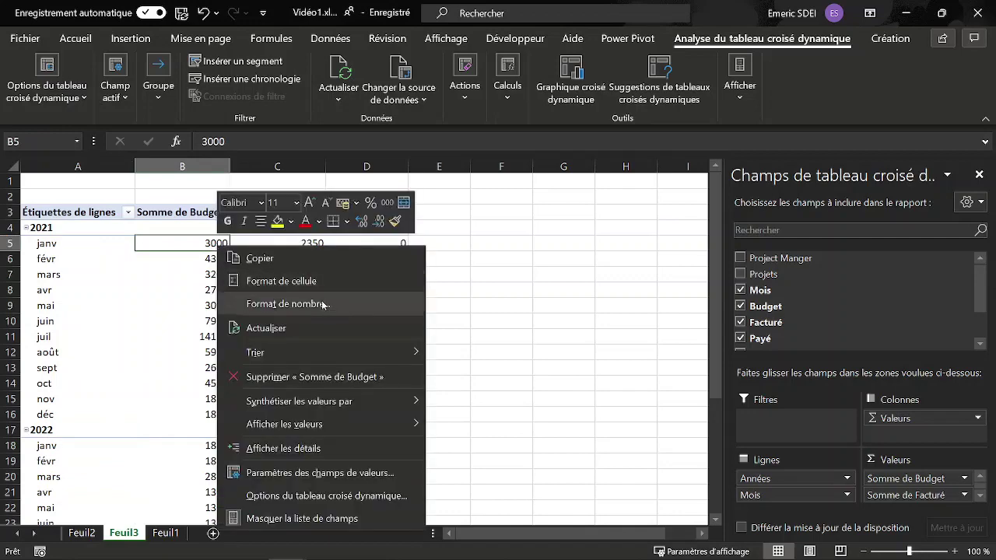
{"action": "left_click", "coordinate": [322, 301]}
{"action": "left_click", "coordinate": [299, 270]}
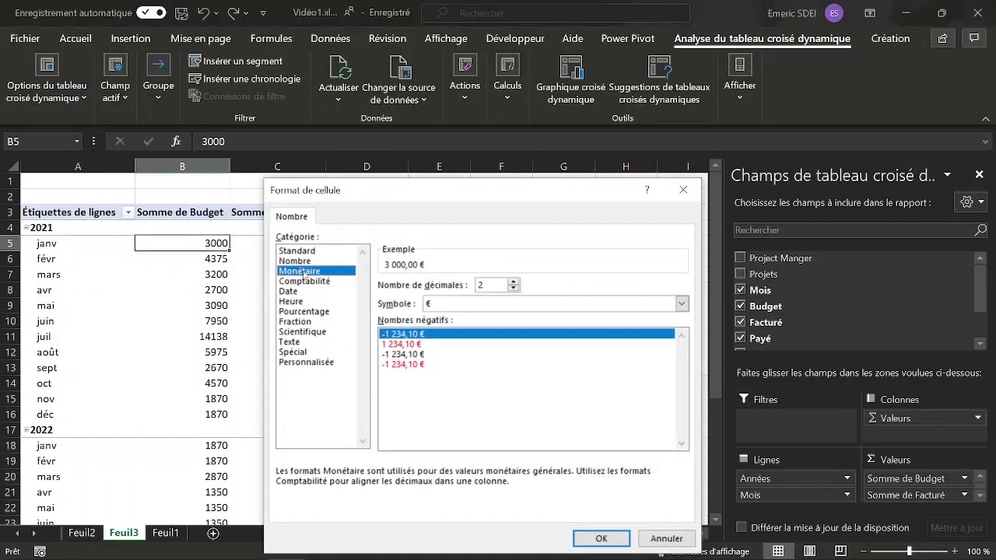
{"action": "left_click", "coordinate": [513, 289]}
{"action": "left_click", "coordinate": [514, 289]}
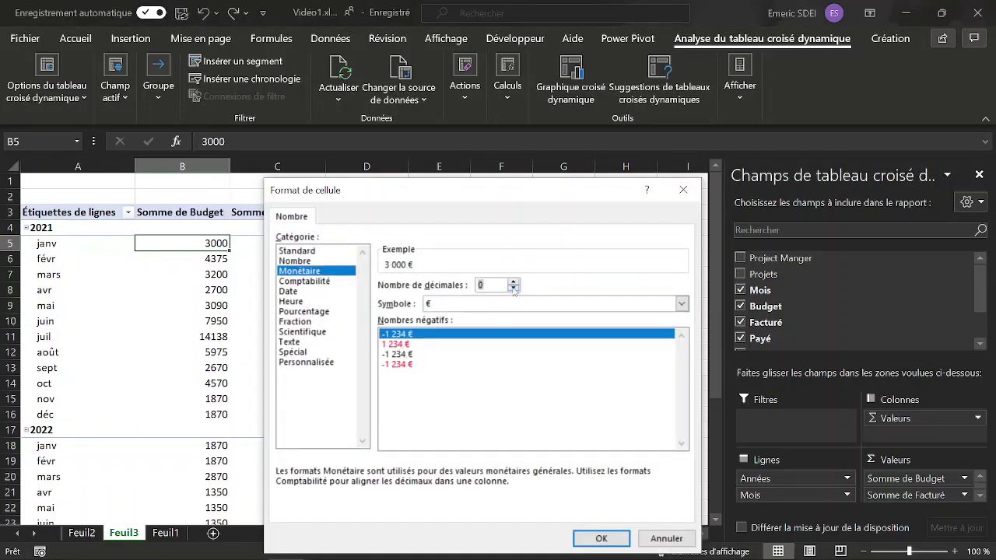
{"action": "key", "text": "Return"}
Format the Somme de Facturé values as Monétaire in € with 0 decimals.
{"action": "right_click", "coordinate": [315, 247]}
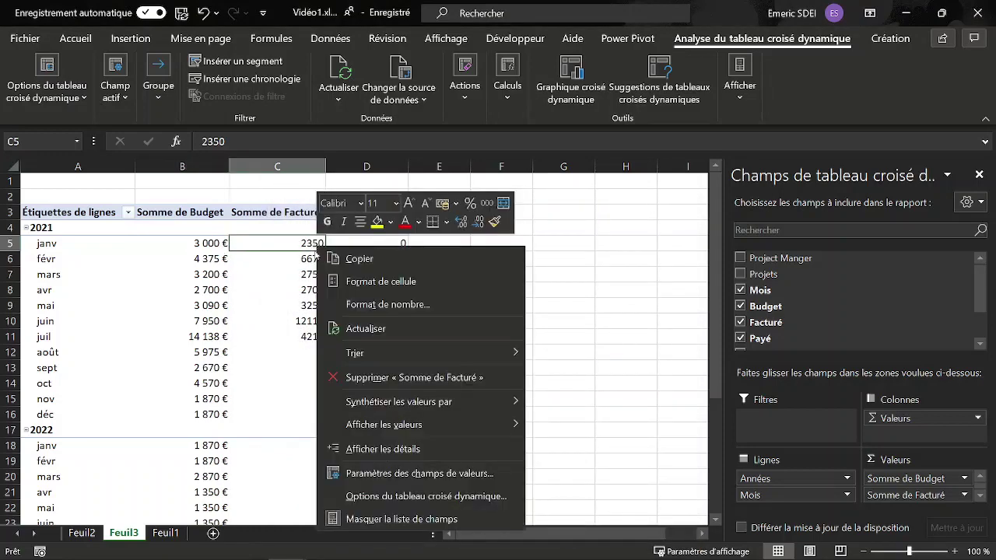
{"action": "left_click", "coordinate": [383, 305]}
{"action": "left_click", "coordinate": [392, 271]}
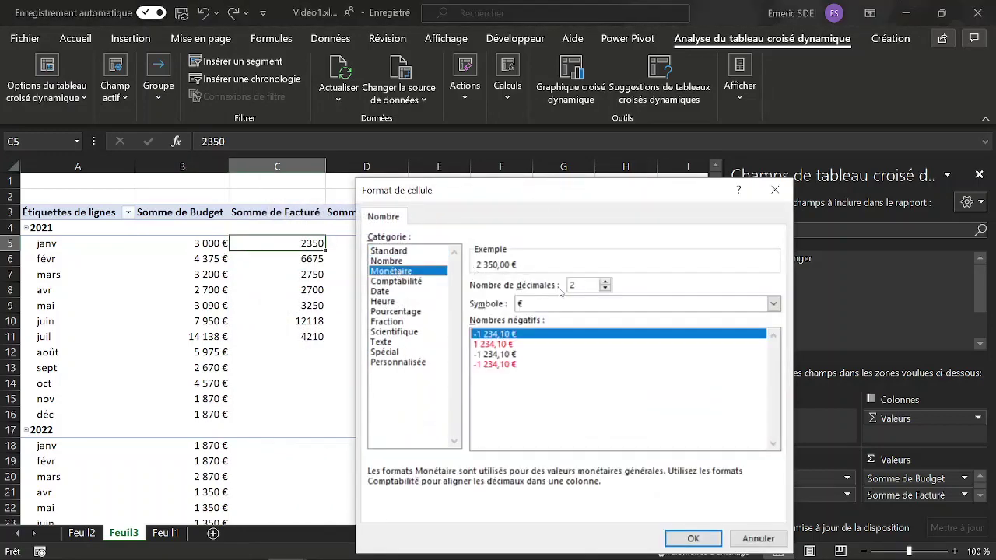
{"action": "left_click", "coordinate": [606, 289]}
{"action": "left_click", "coordinate": [606, 288]}
{"action": "key", "text": "Return"}
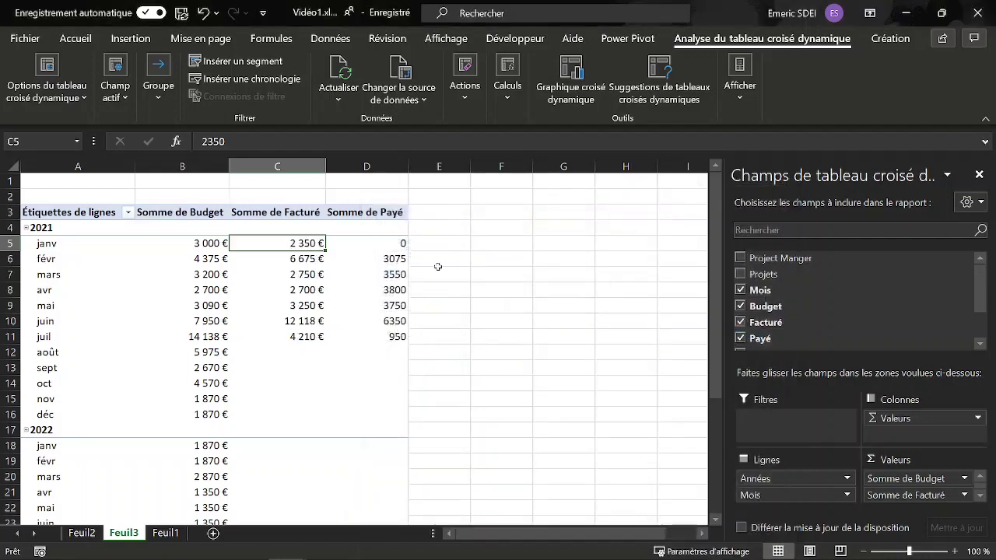
Format the Somme de Payé values as Monétaire in € with 0 decimals.
{"action": "right_click", "coordinate": [390, 259]}
{"action": "left_click", "coordinate": [455, 314]}
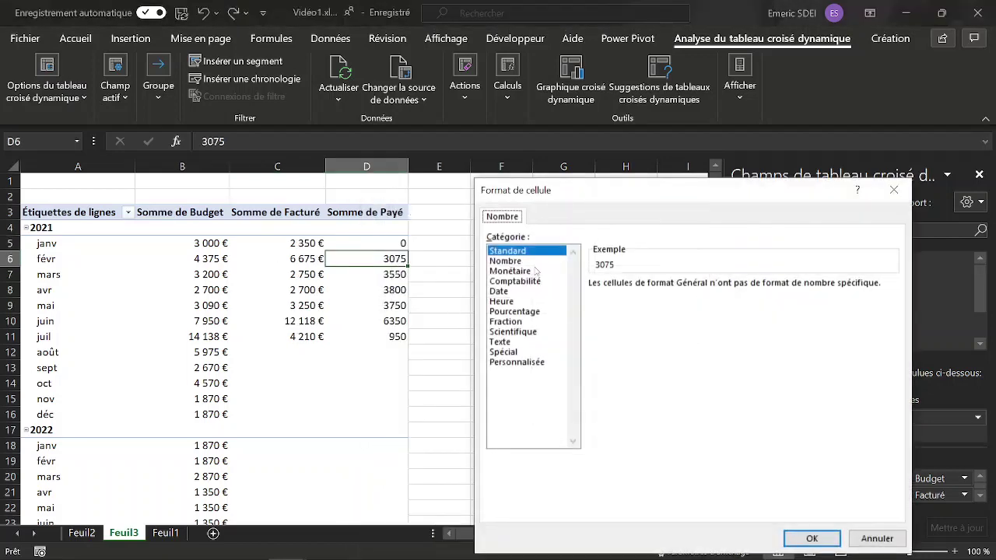
{"action": "left_click", "coordinate": [537, 271]}
{"action": "left_click", "coordinate": [724, 289]}
{"action": "left_click", "coordinate": [723, 289]}
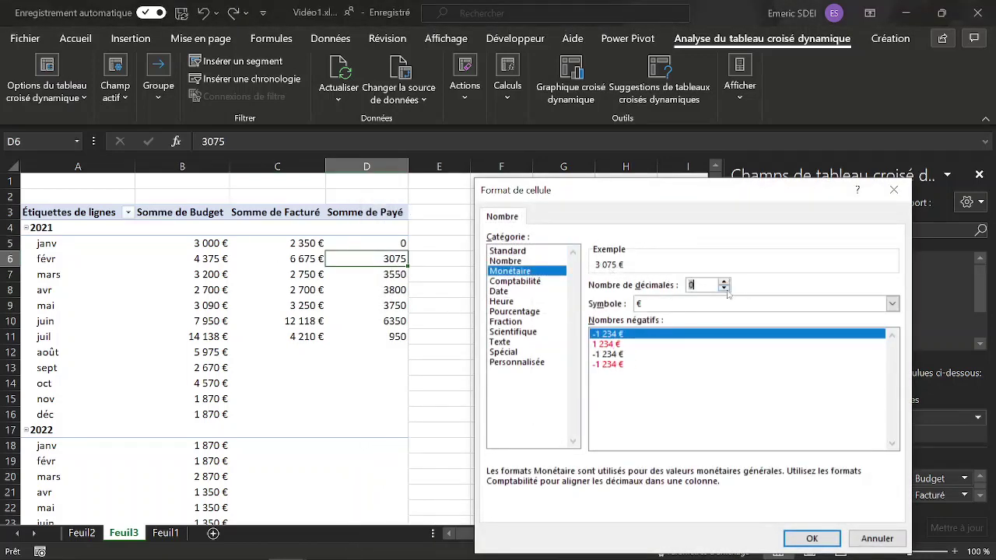
{"action": "key", "text": "Return"}
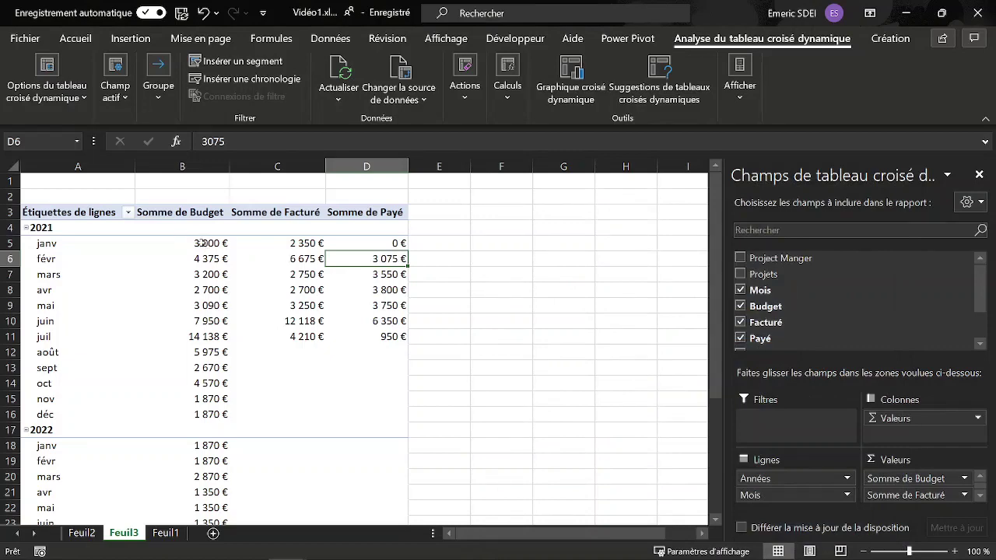
Show the Somme de Budget values as a running total (Résultat cumulé par) with Mois as the base field.
{"action": "left_click", "coordinate": [194, 243]}
{"action": "right_click", "coordinate": [189, 243]}
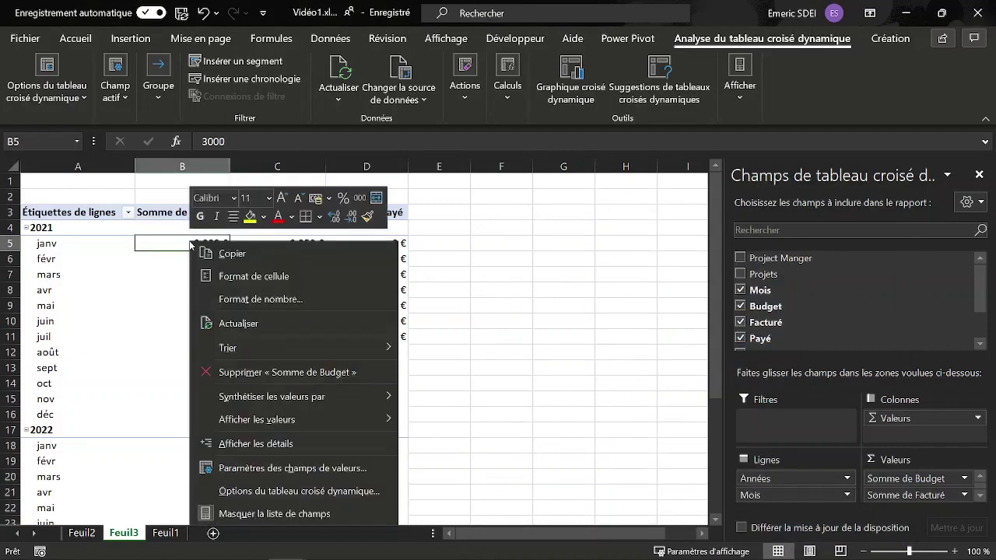
{"action": "mouse_move", "coordinate": [325, 418]}
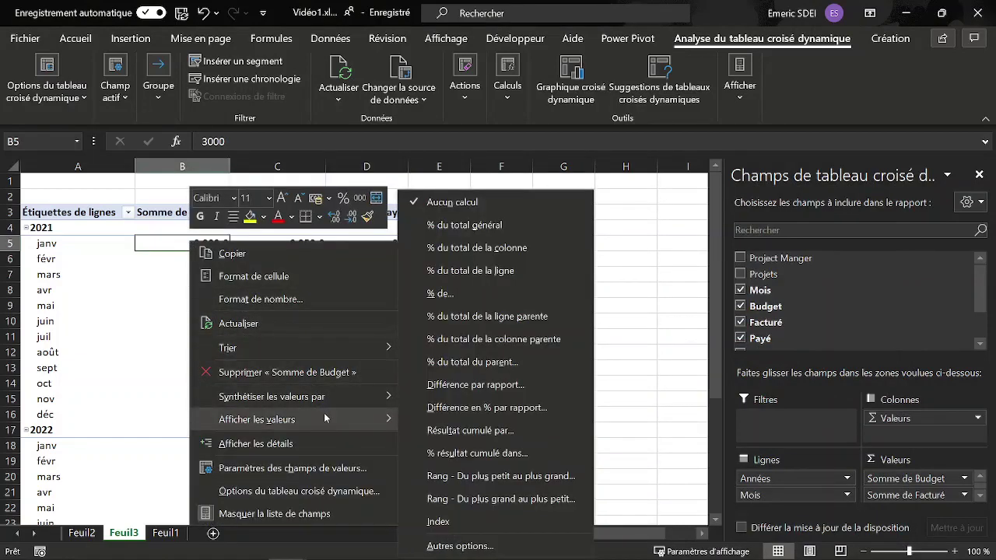
{"action": "left_click", "coordinate": [484, 430]}
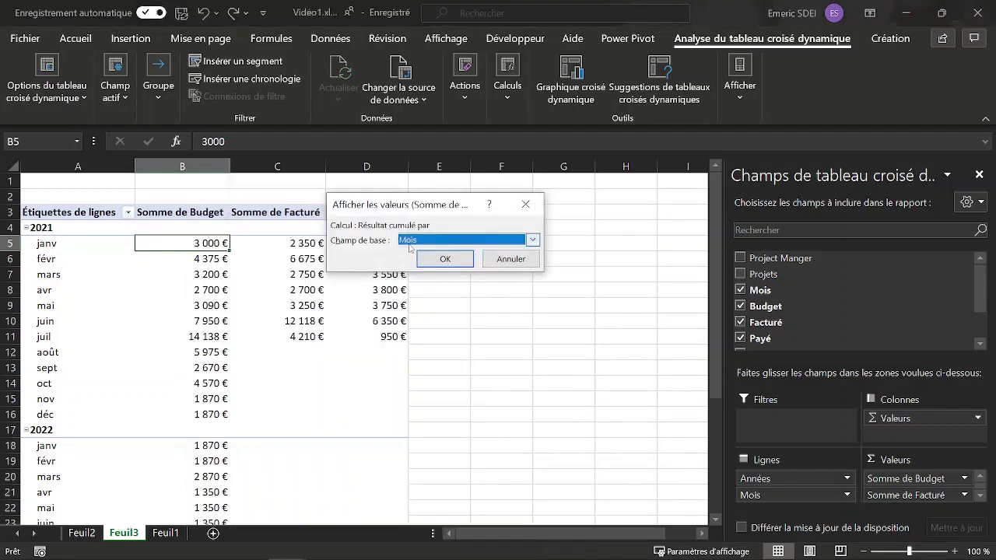
{"action": "left_click", "coordinate": [440, 259]}
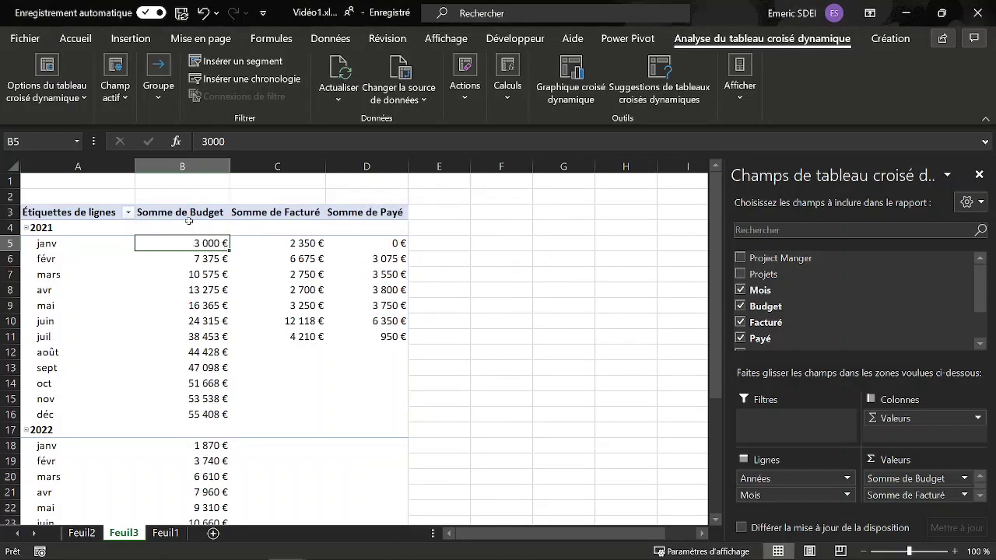
Examine the cumulative budget values month by month, including the changeover from December 2021 to January 2022.
{"action": "mouse_move", "coordinate": [214, 243]}
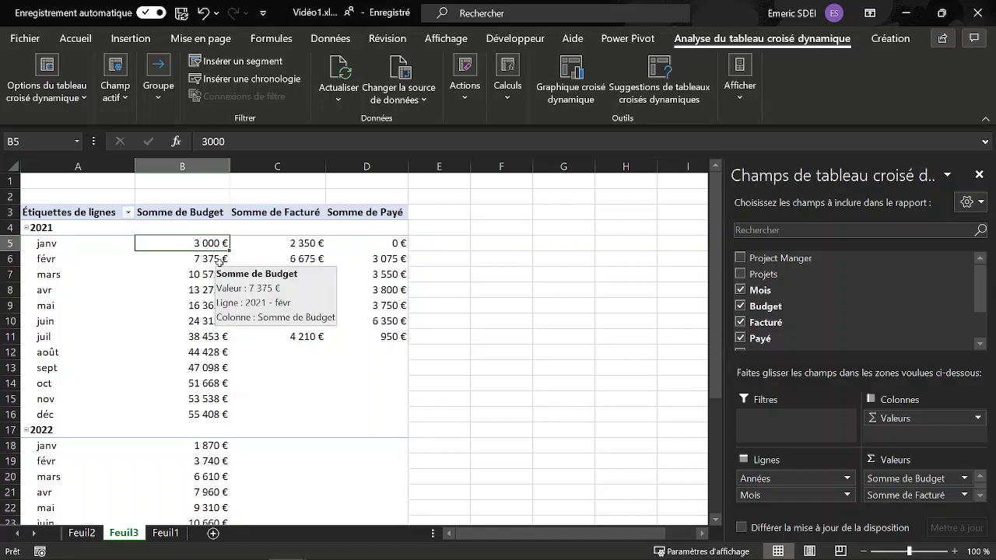
{"action": "mouse_move", "coordinate": [192, 273]}
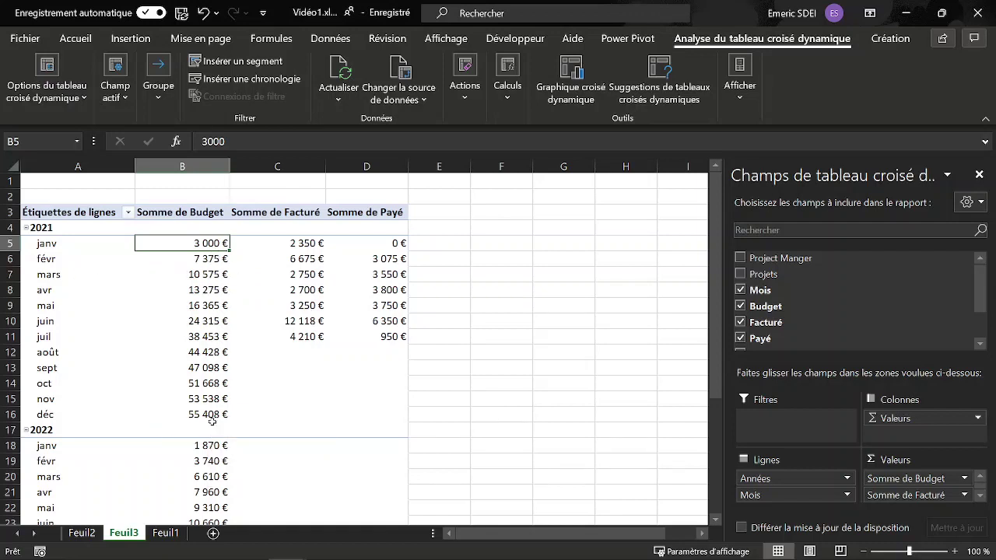
{"action": "mouse_move", "coordinate": [210, 418]}
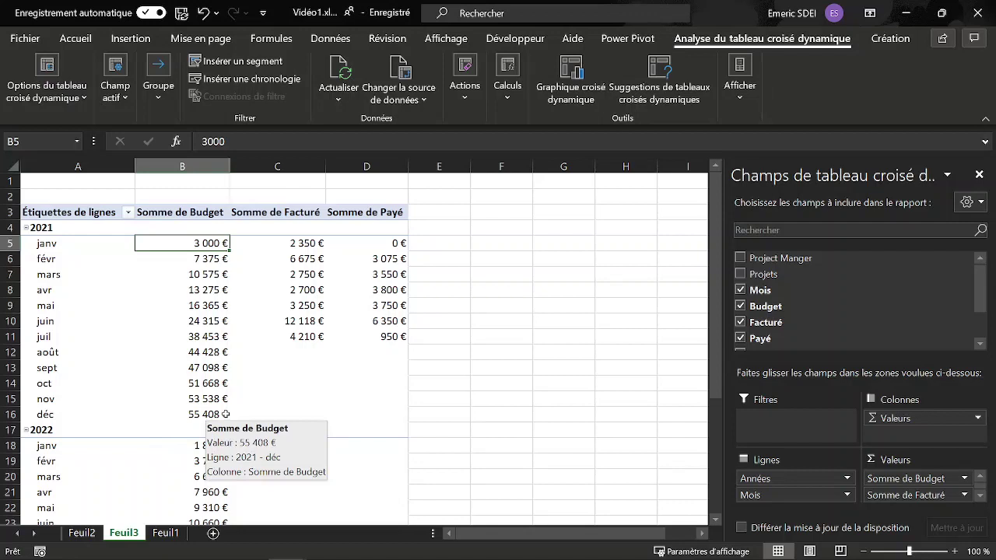
{"action": "mouse_move", "coordinate": [231, 437]}
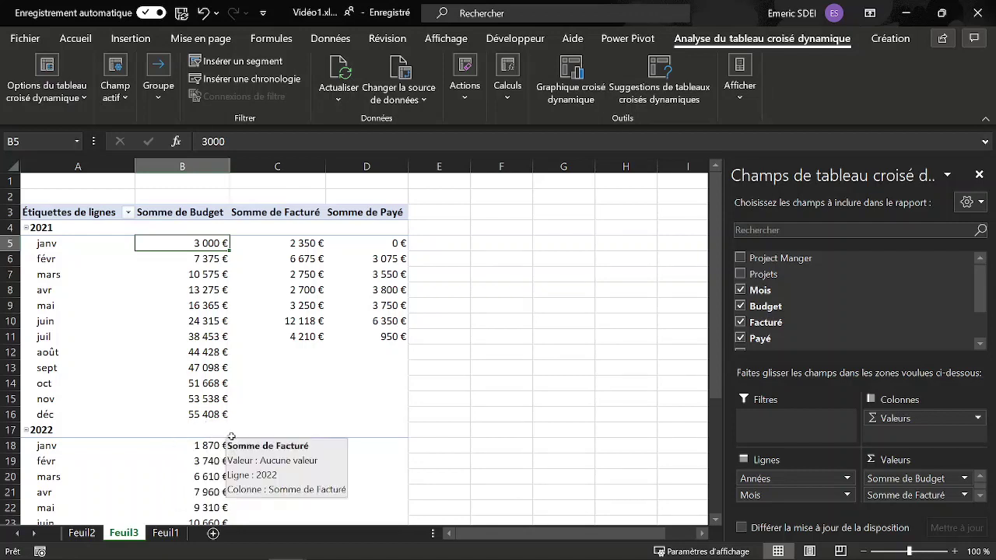
{"action": "mouse_move", "coordinate": [200, 450]}
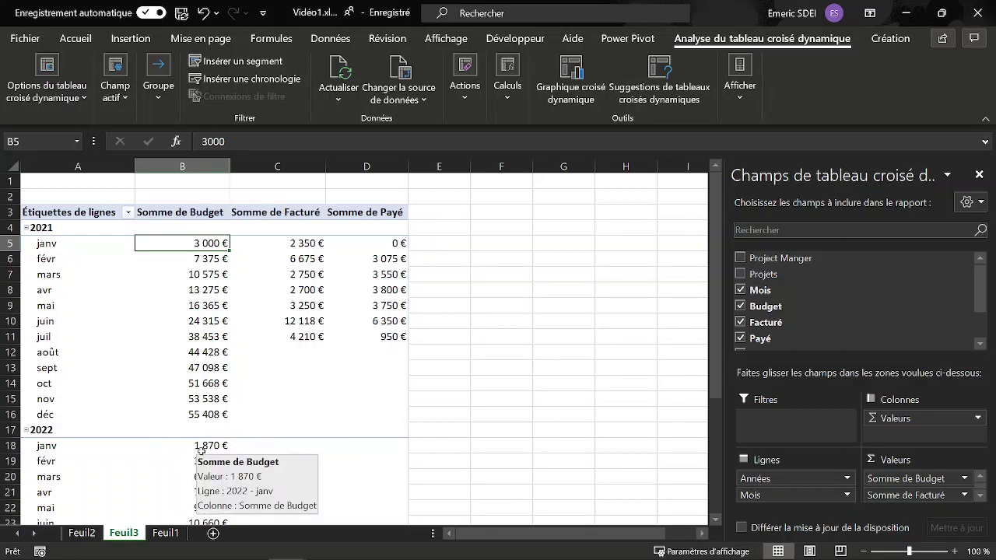
{"action": "scroll", "coordinate": [231, 437], "scroll_direction": "down", "scroll_amount": 3}
{"action": "scroll", "coordinate": [225, 419], "scroll_direction": "up", "scroll_amount": 3}
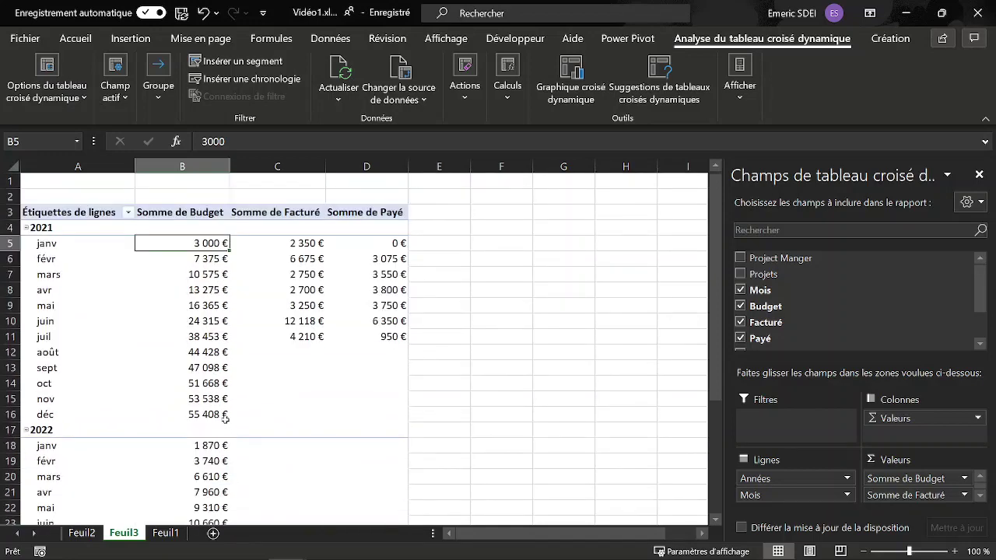
Show the Somme de Facturé values as a running total based on Mois.
{"action": "right_click", "coordinate": [303, 263]}
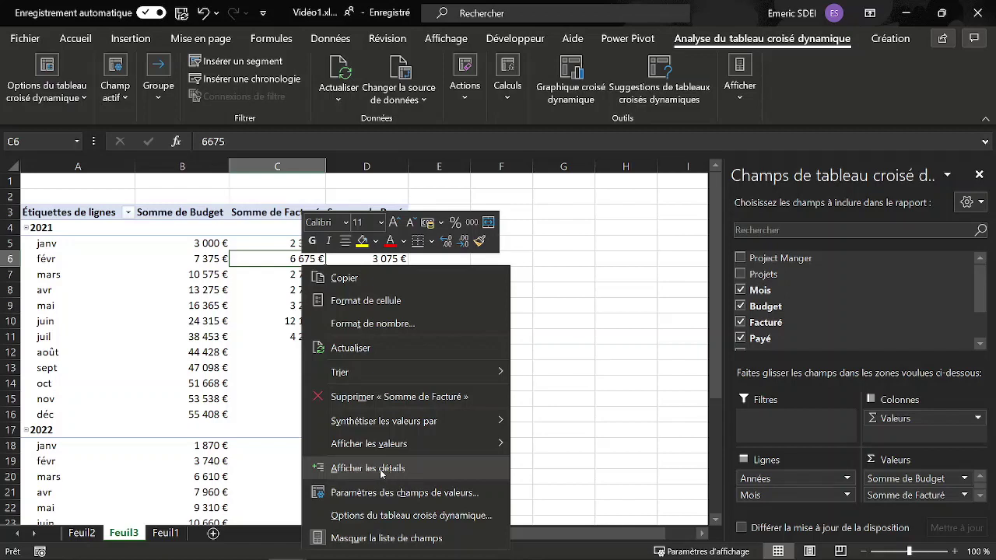
{"action": "mouse_move", "coordinate": [396, 444]}
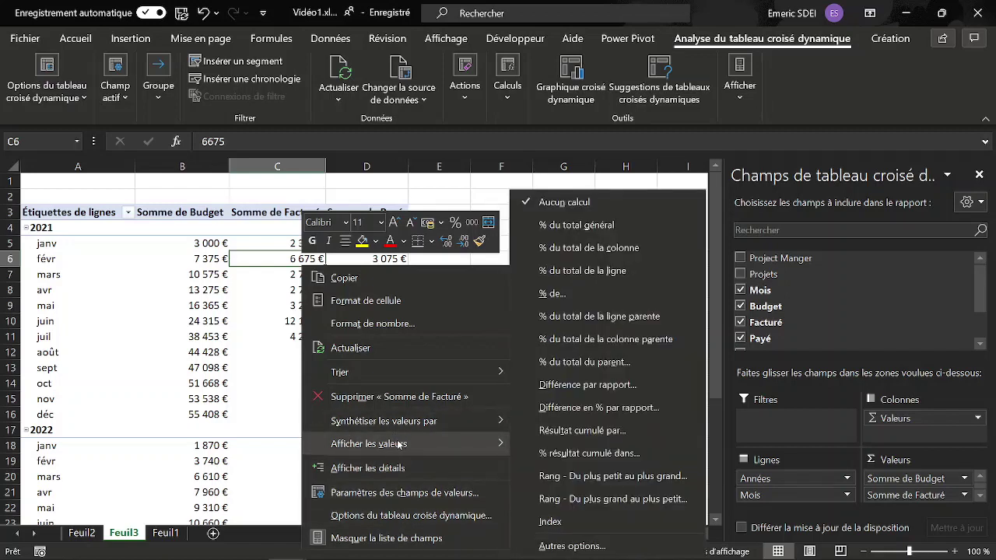
{"action": "left_click", "coordinate": [591, 432]}
{"action": "left_click", "coordinate": [444, 259]}
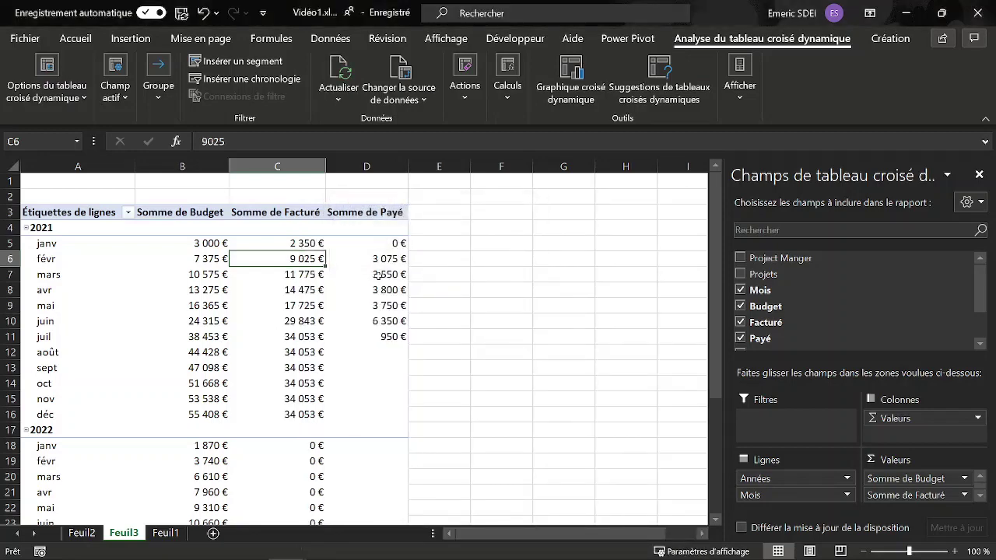
Show the Somme de Payé values as a running total based on Mois.
{"action": "right_click", "coordinate": [377, 276]}
{"action": "mouse_move", "coordinate": [514, 455]}
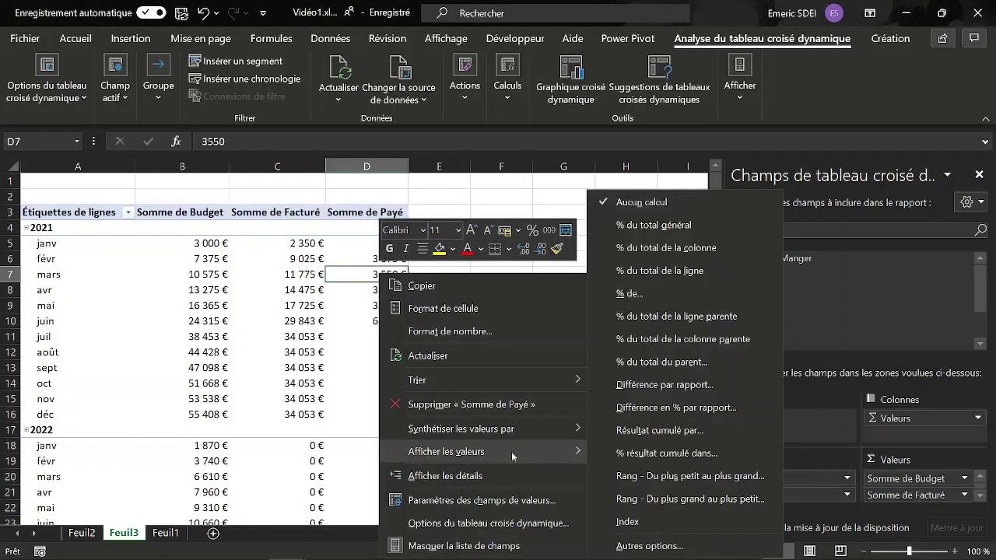
{"action": "left_click", "coordinate": [638, 432]}
{"action": "left_click", "coordinate": [444, 258]}
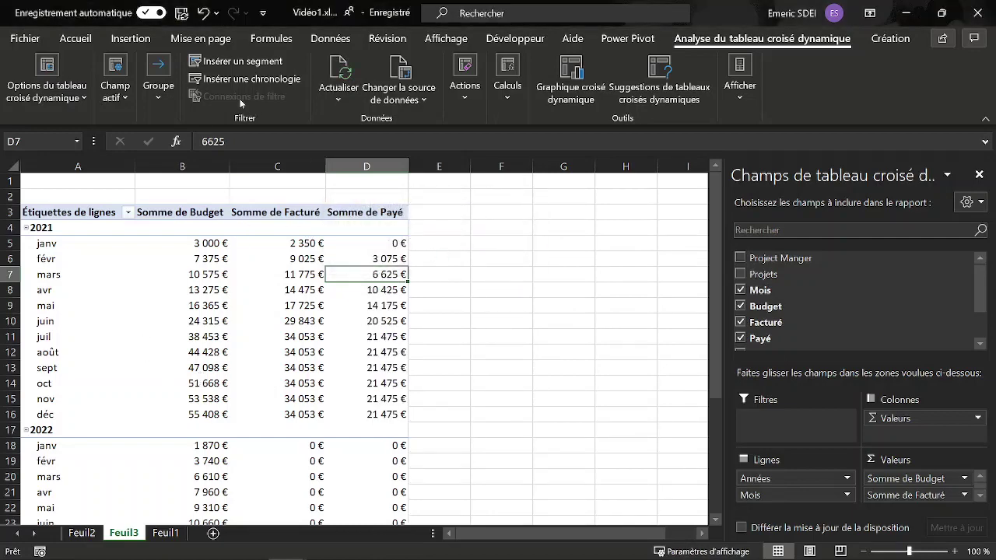
Insert a pivot chart of the plain Courbe line type, without markers, from the cumulative pivot table.
{"action": "left_click", "coordinate": [129, 38]}
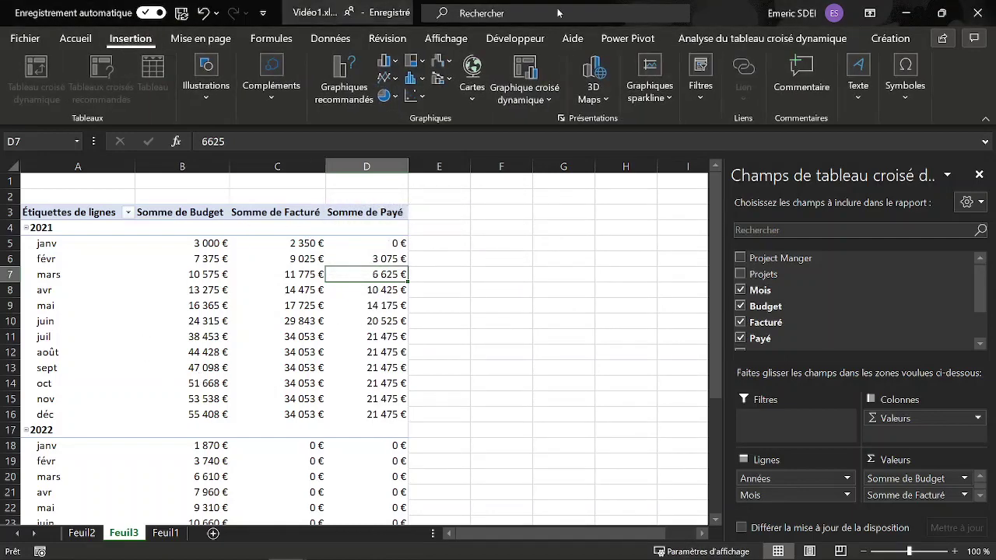
{"action": "left_click", "coordinate": [527, 67]}
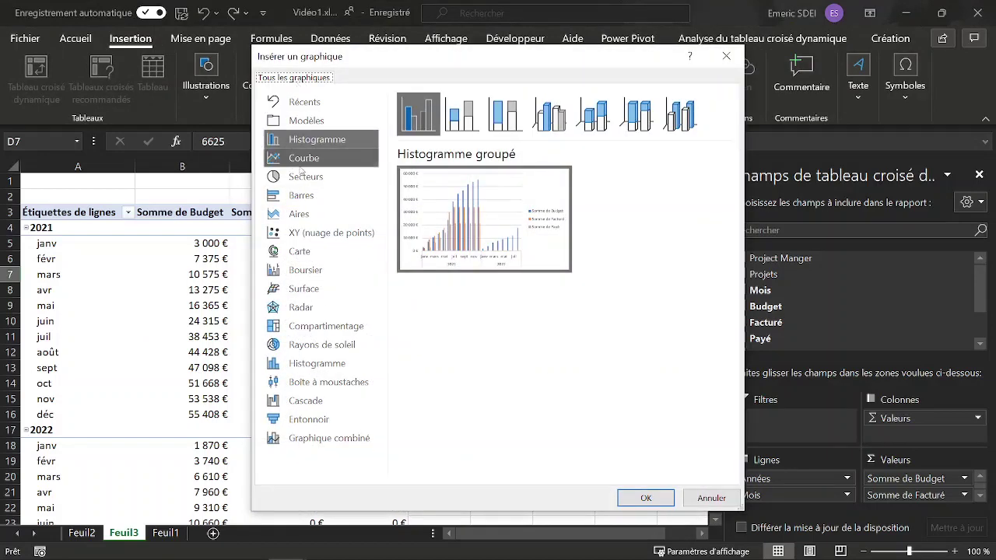
{"action": "left_click", "coordinate": [303, 160]}
{"action": "mouse_move", "coordinate": [466, 186]}
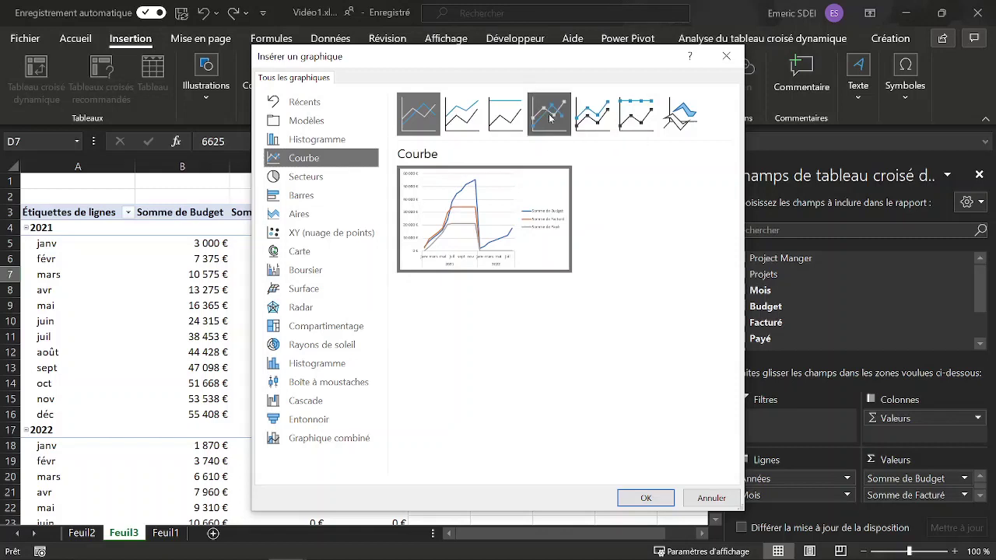
{"action": "left_click", "coordinate": [549, 116]}
{"action": "mouse_move", "coordinate": [488, 225]}
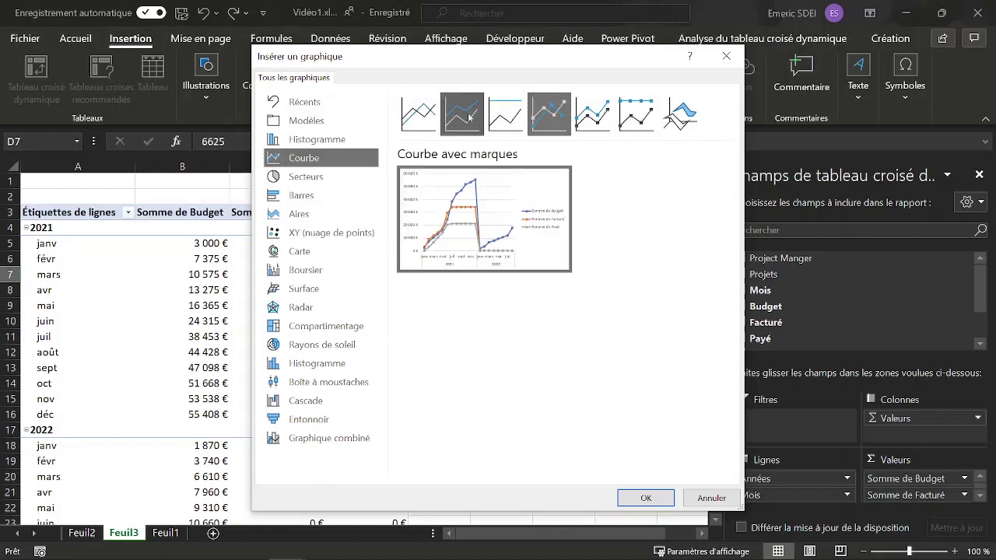
{"action": "left_click", "coordinate": [425, 115]}
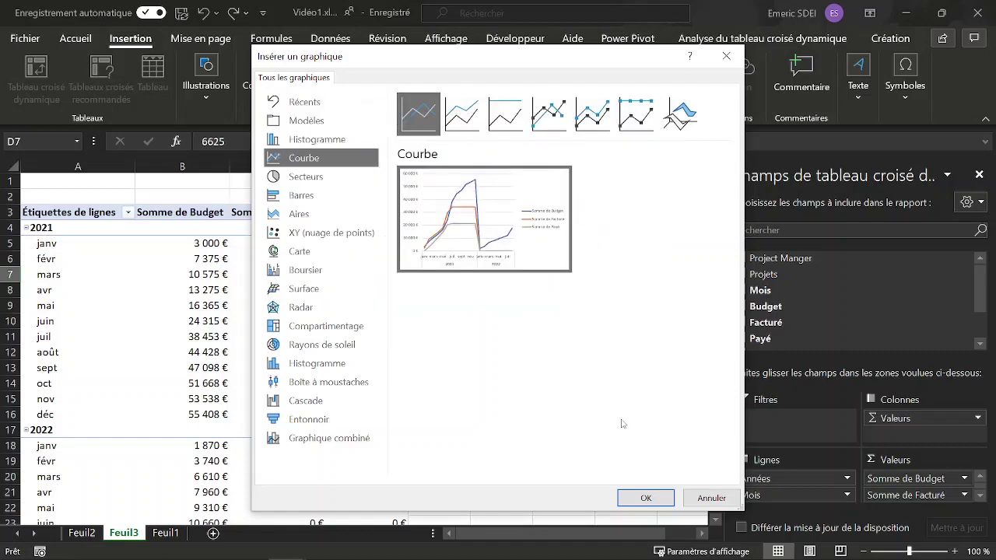
{"action": "left_click", "coordinate": [646, 497]}
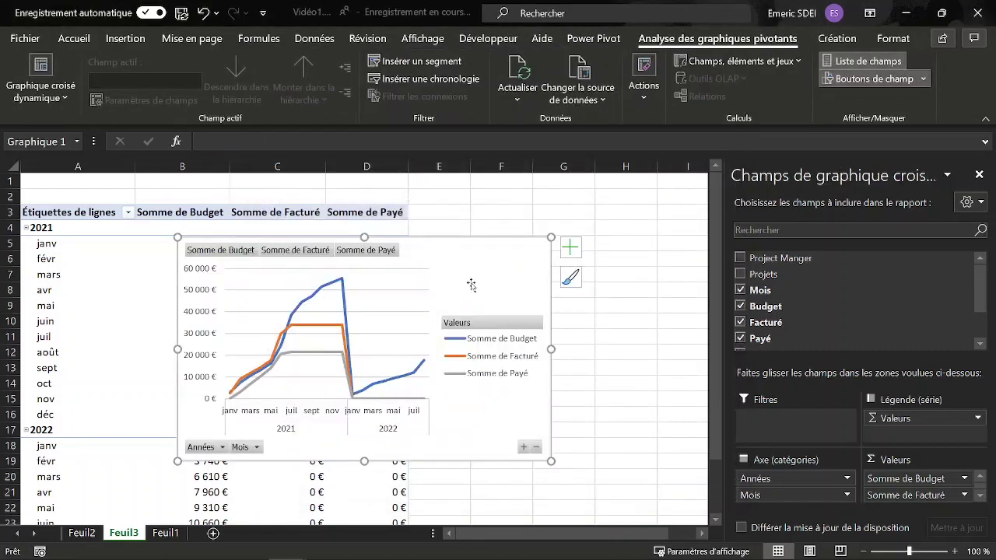
Hide all field buttons on the line chart and widen the chart to about column H.
{"action": "right_click", "coordinate": [367, 253]}
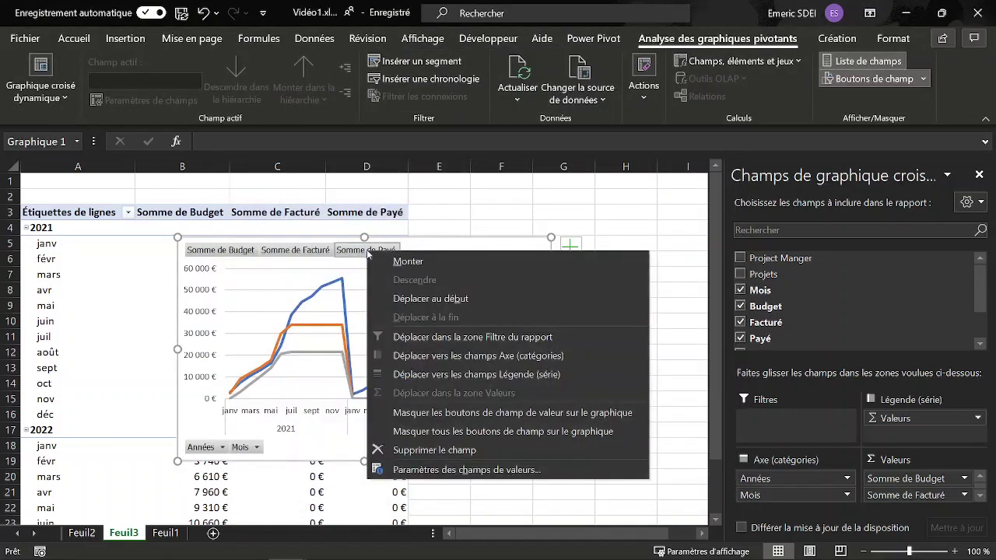
{"action": "left_click", "coordinate": [499, 433]}
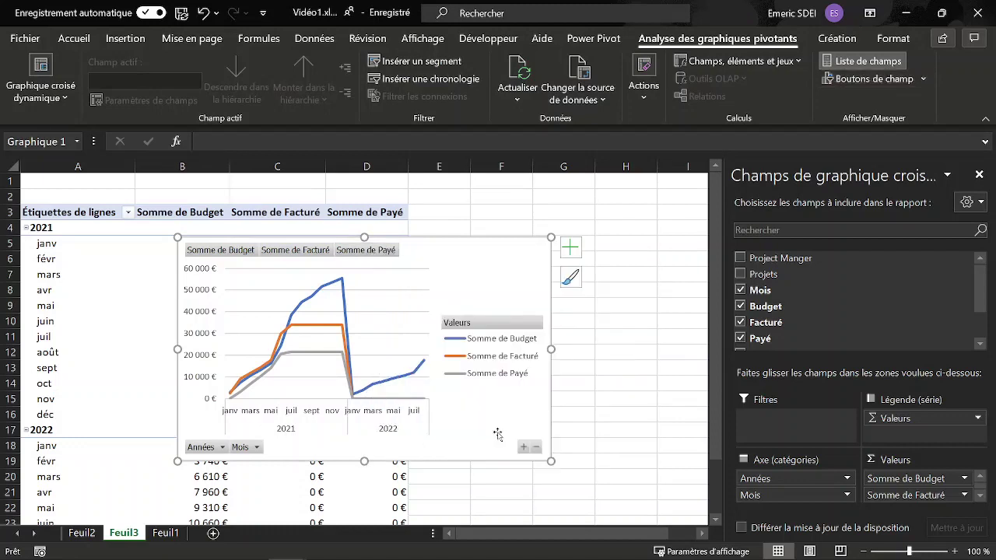
{"action": "left_click_drag", "start_coordinate": [551, 349], "coordinate": [647, 348]}
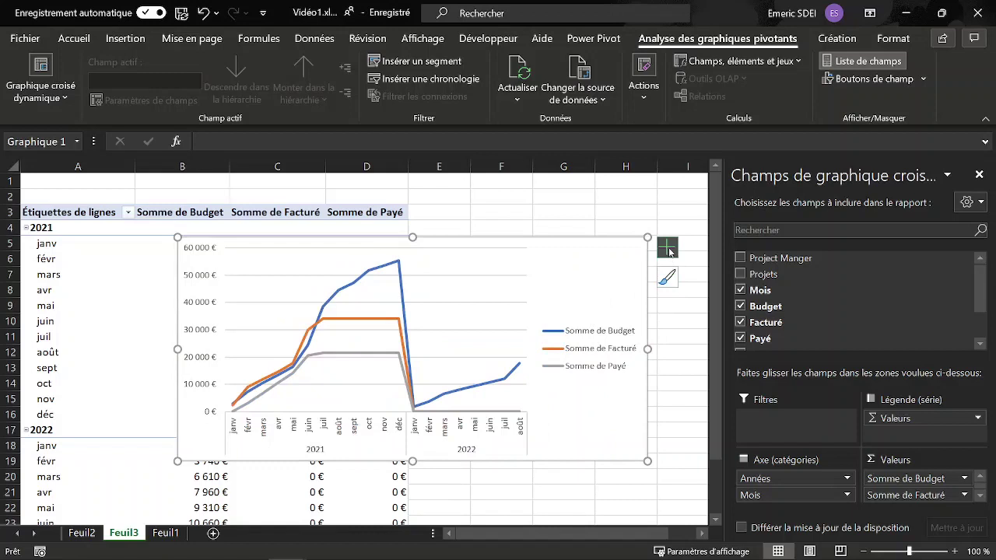
Place the chart legend at the Haut position and widen the chart slightly.
{"action": "left_click", "coordinate": [668, 247]}
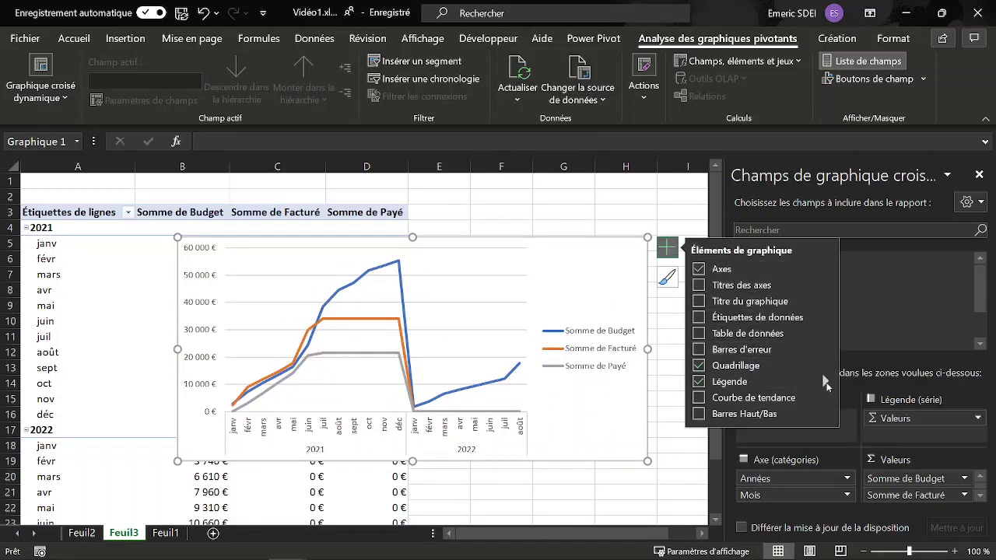
{"action": "mouse_move", "coordinate": [826, 383]}
{"action": "left_click", "coordinate": [857, 405]}
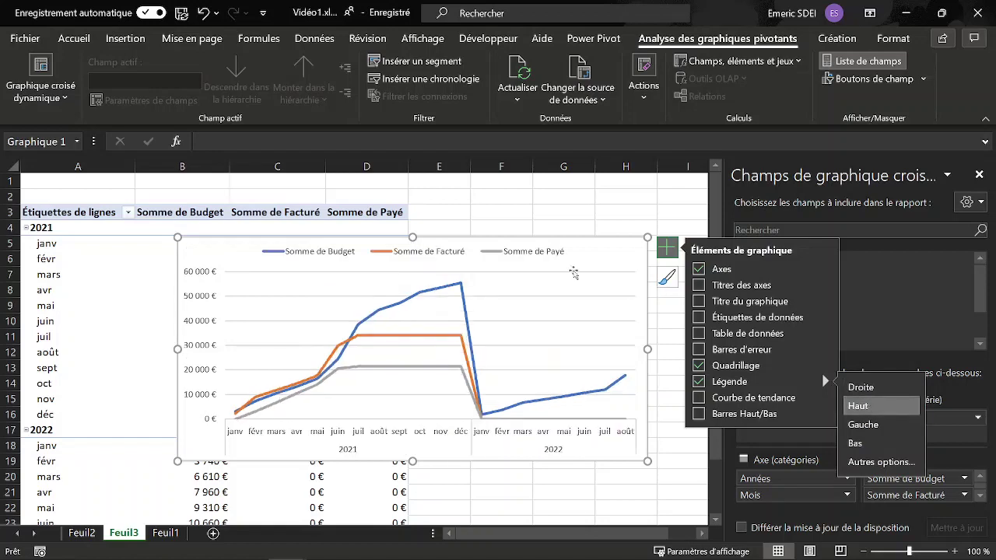
{"action": "left_click", "coordinate": [667, 247]}
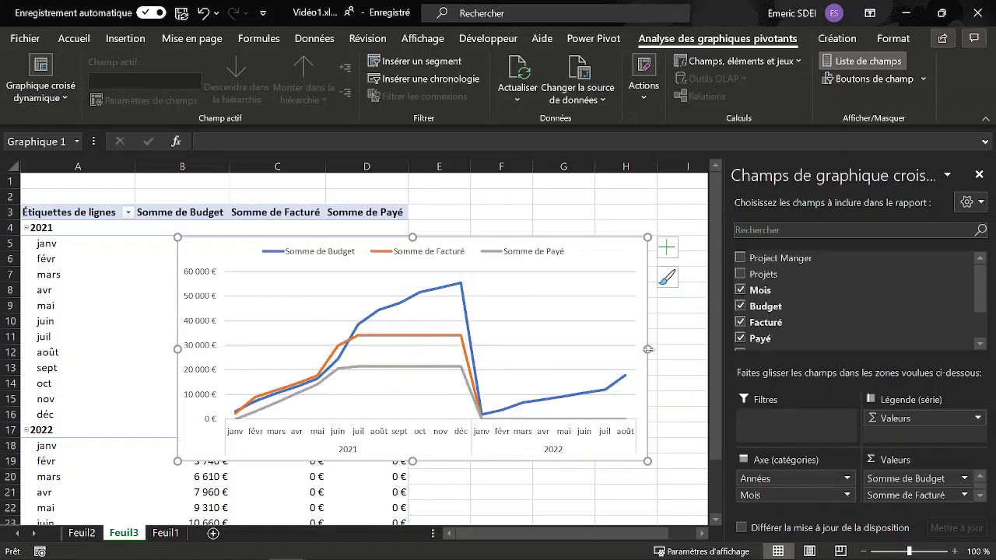
{"action": "left_click_drag", "start_coordinate": [647, 349], "coordinate": [669, 350]}
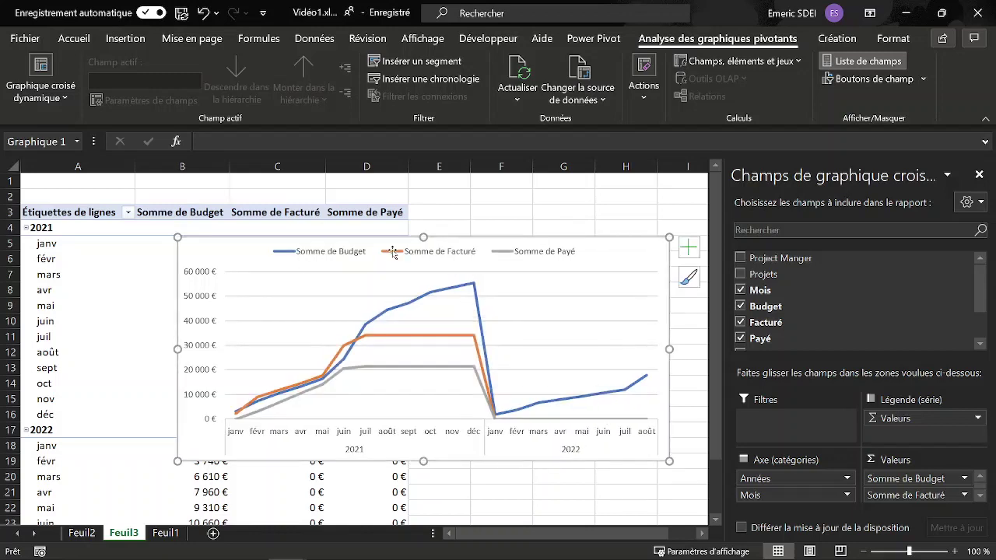
Format the Somme de Budget line in the theme's gold colour with a dashed stroke.
{"action": "double_click", "coordinate": [454, 291]}
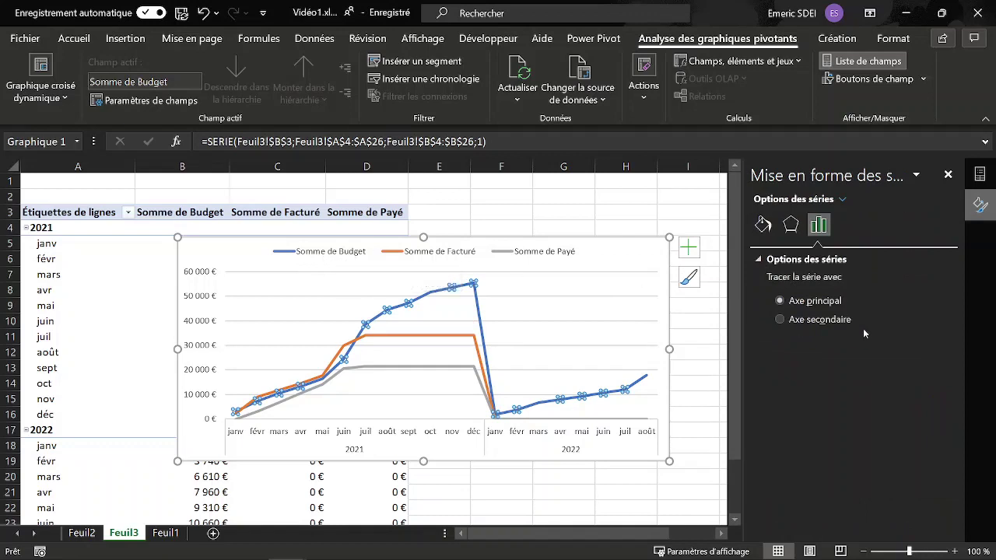
{"action": "left_click", "coordinate": [763, 225]}
{"action": "left_click", "coordinate": [936, 391]}
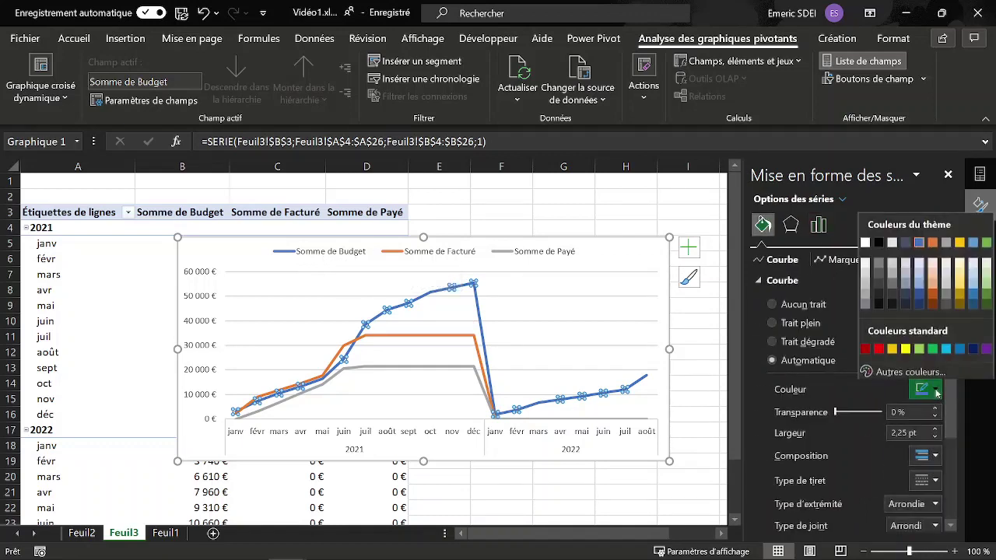
{"action": "left_click", "coordinate": [960, 241]}
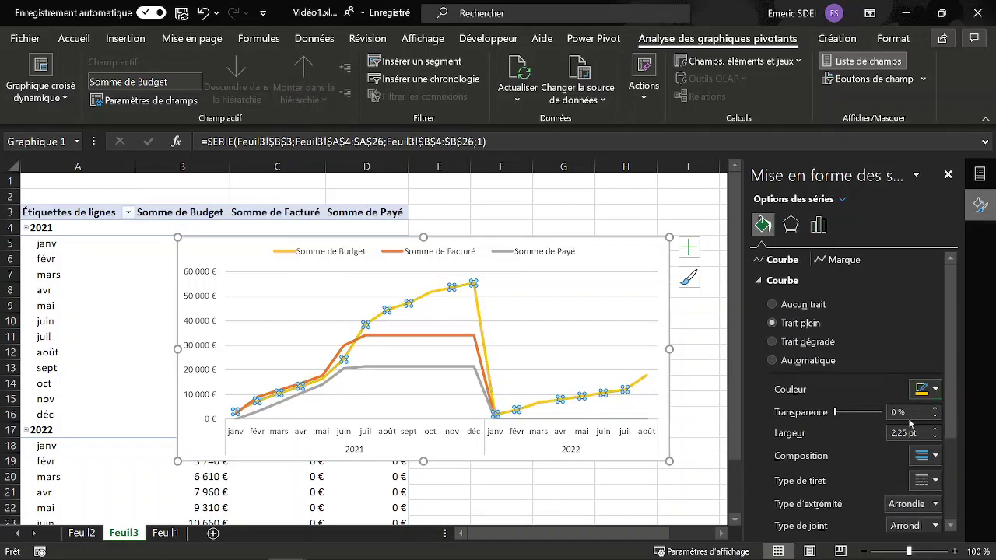
{"action": "left_click", "coordinate": [936, 483]}
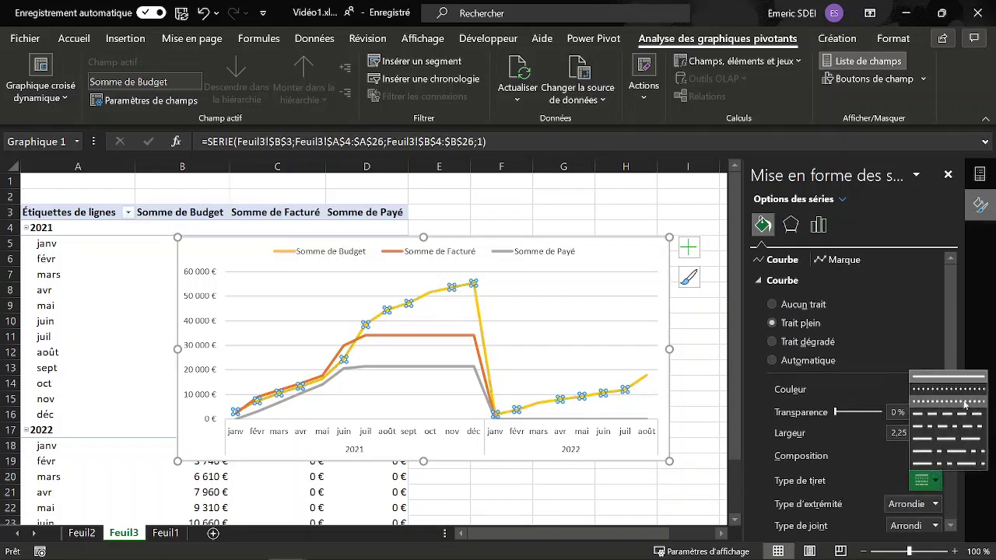
{"action": "left_click", "coordinate": [949, 406]}
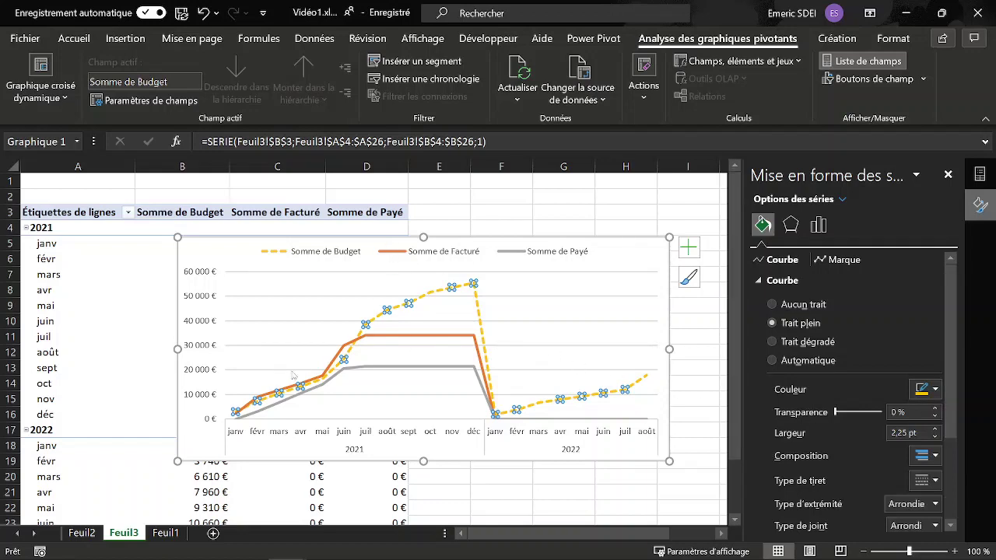
Change the Somme de Facturé line's colour to the theme blue.
{"action": "left_click", "coordinate": [441, 336]}
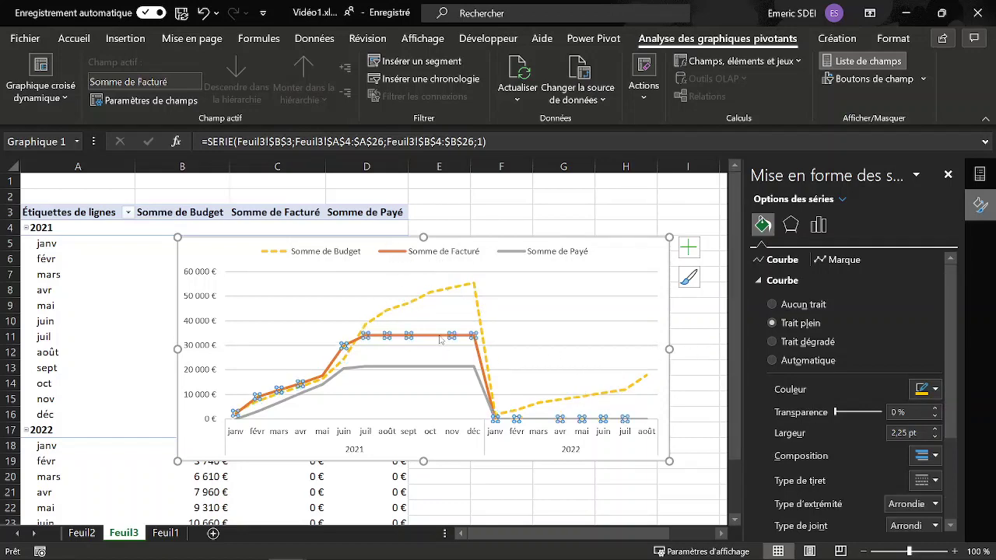
{"action": "left_click", "coordinate": [936, 390]}
{"action": "left_click", "coordinate": [921, 243]}
Change the Somme de Payé line's colour to the theme green and close the series formatting pane.
{"action": "left_click", "coordinate": [467, 365]}
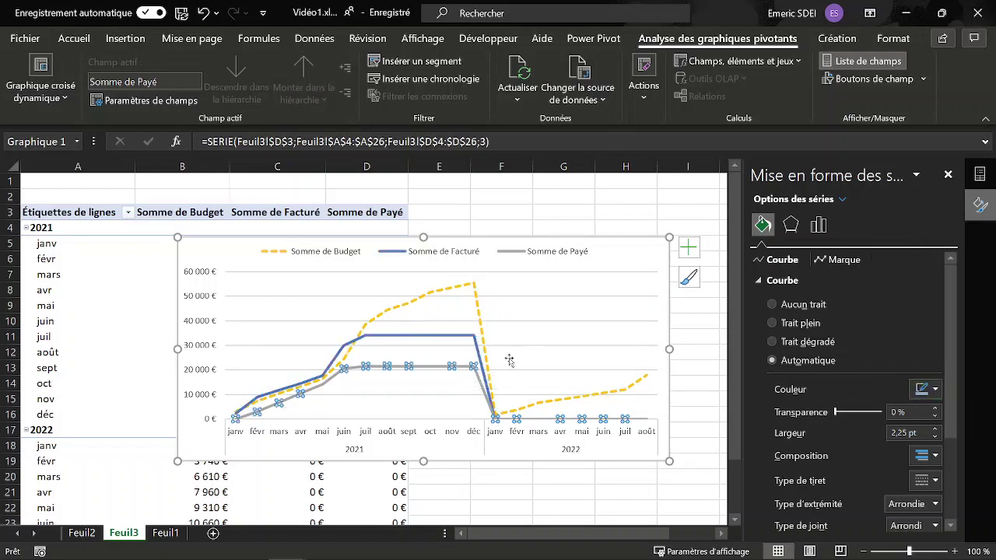
{"action": "left_click", "coordinate": [936, 393]}
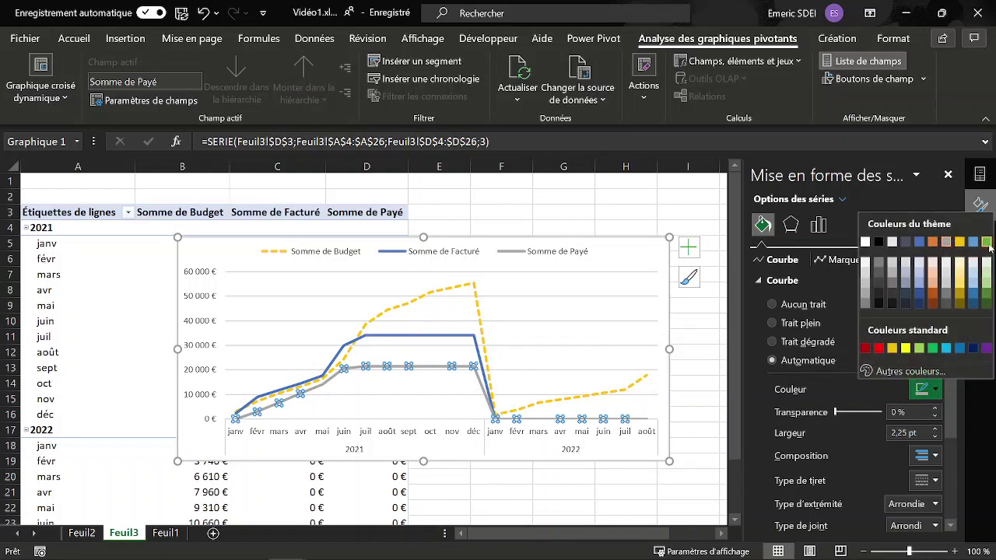
{"action": "left_click", "coordinate": [989, 247]}
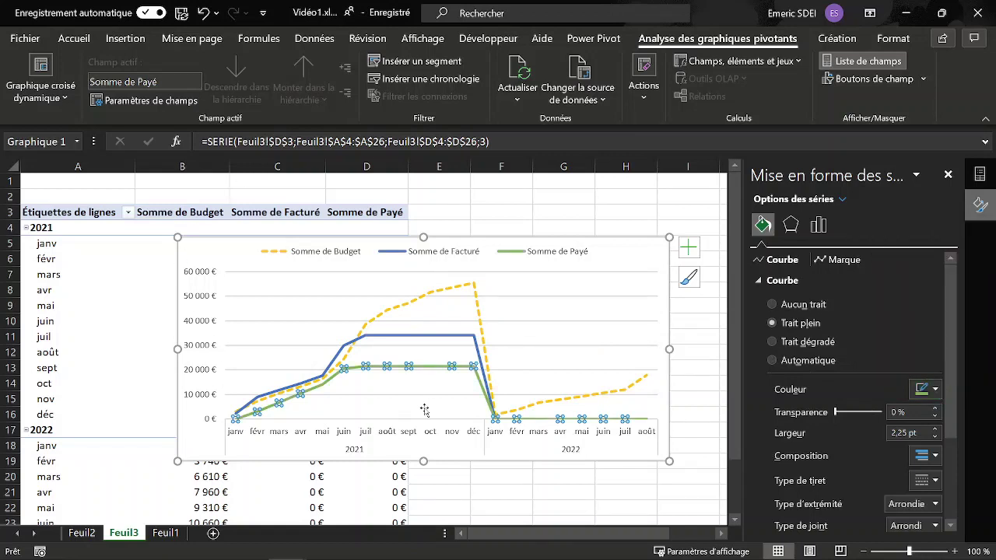
{"action": "left_click", "coordinate": [967, 175]}
{"action": "left_click", "coordinate": [978, 174]}
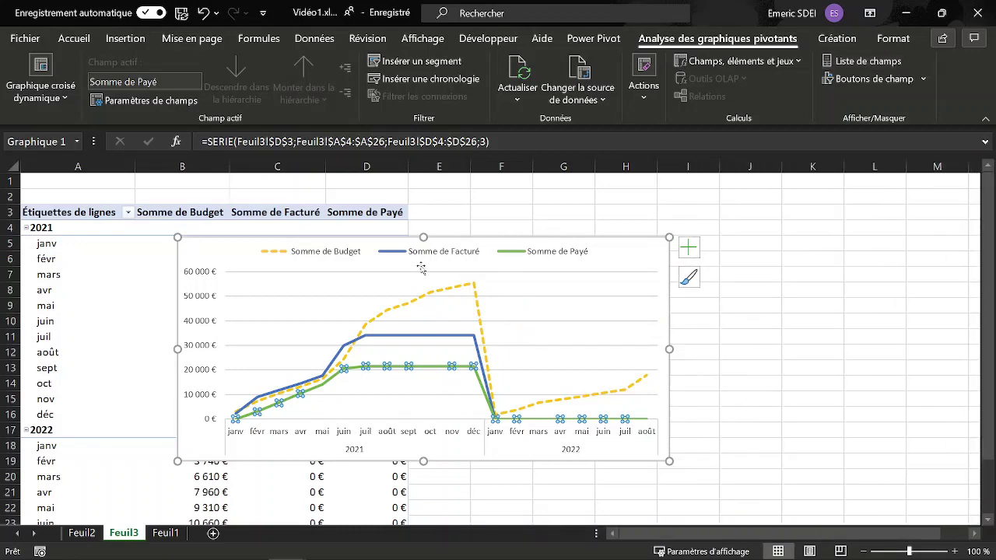
Move the line chart off the pivot table so that it starts in column E near row 3.
{"action": "left_click", "coordinate": [210, 249]}
{"action": "left_click_drag", "start_coordinate": [210, 248], "coordinate": [463, 223]}
{"action": "left_click", "coordinate": [375, 276]}
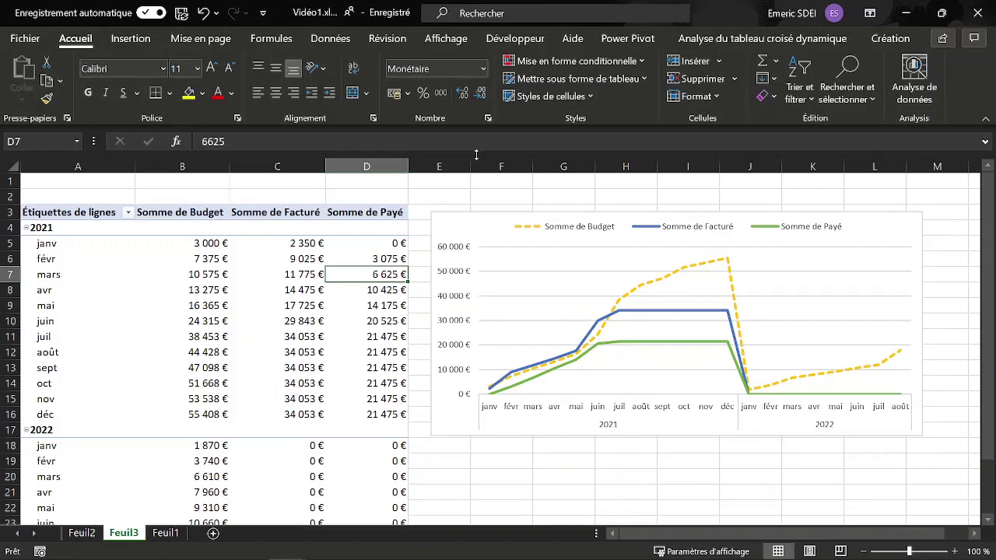
Insert slicers for the Project Manger and Projets fields of the cumulative pivot table.
{"action": "left_click", "coordinate": [712, 44]}
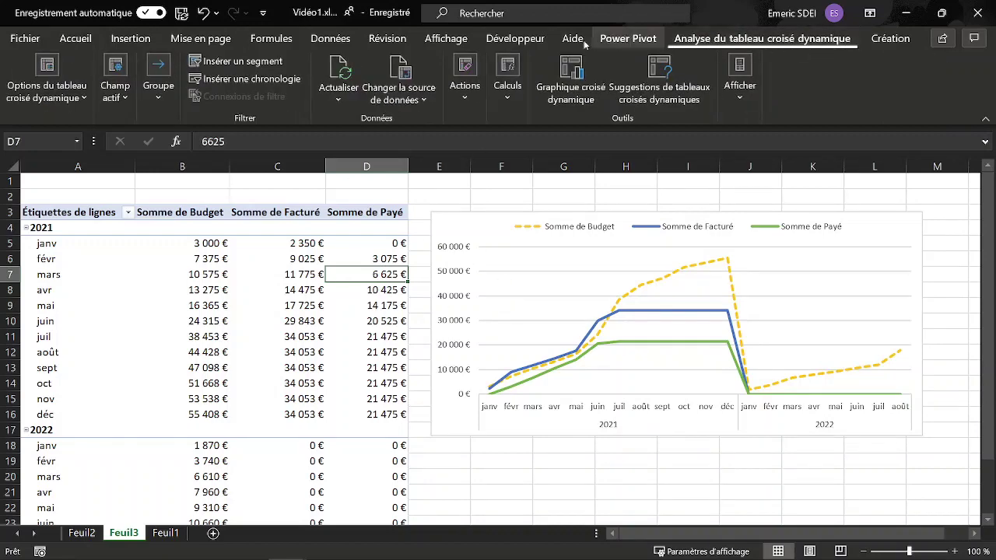
{"action": "left_click", "coordinate": [246, 66]}
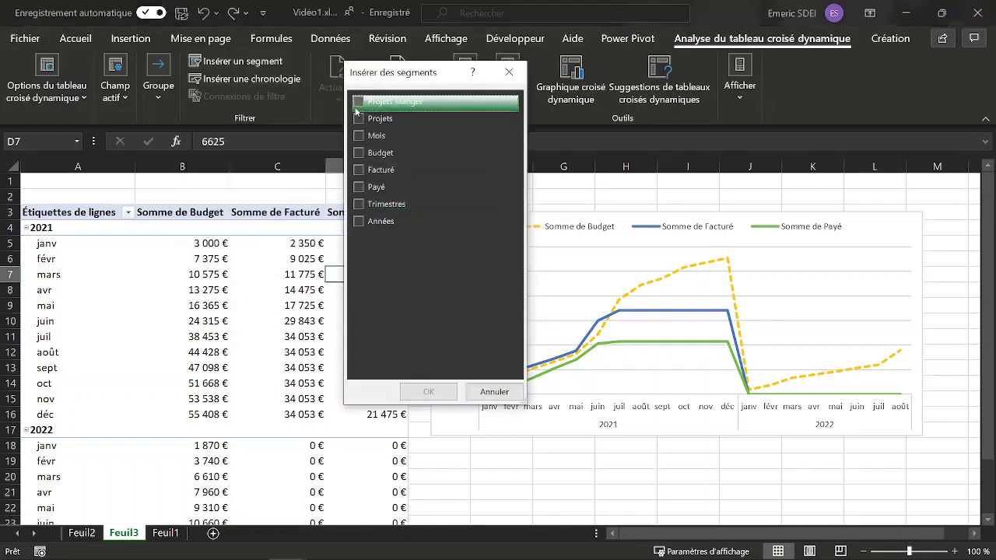
{"action": "left_click", "coordinate": [358, 102]}
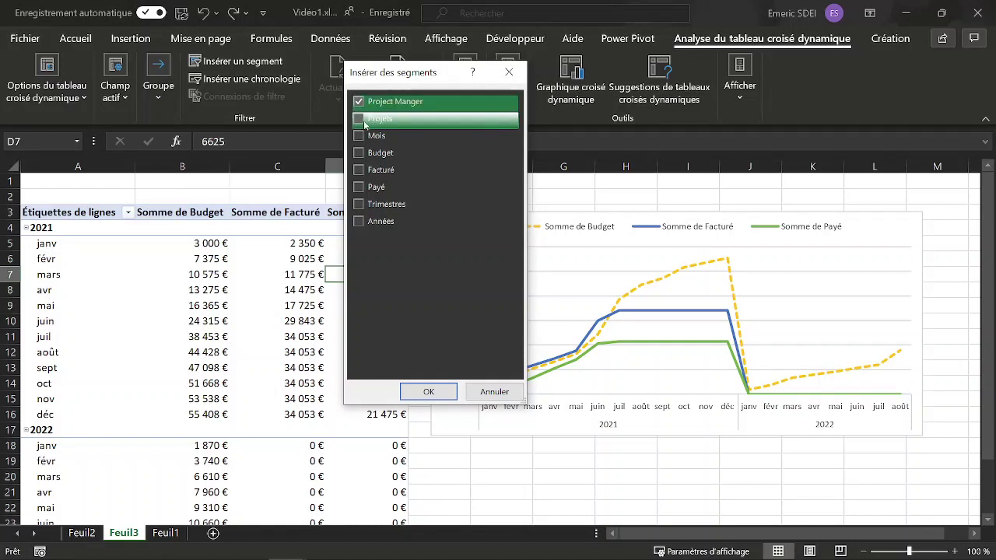
{"action": "left_click", "coordinate": [358, 119]}
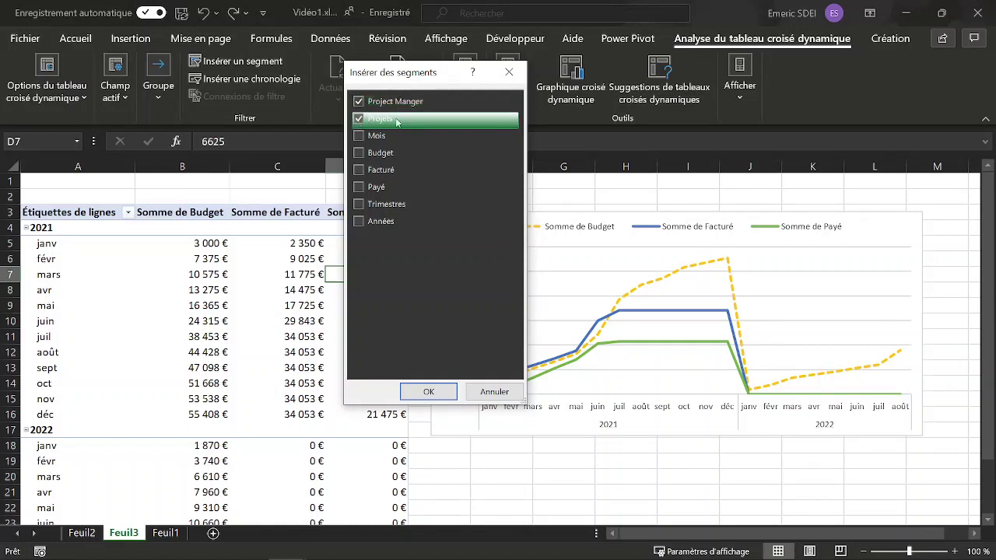
{"action": "left_click", "coordinate": [428, 391]}
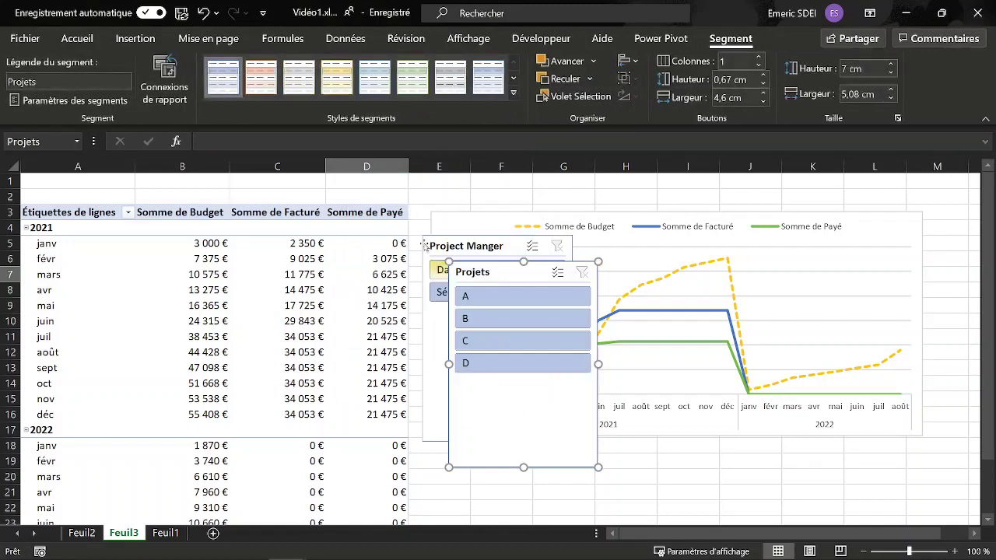
Move the Projets and Project Manger slicers apart so the chart lines are exposed, and filter on project A.
{"action": "left_click_drag", "start_coordinate": [488, 277], "coordinate": [708, 405]}
{"action": "left_click", "coordinate": [628, 347]}
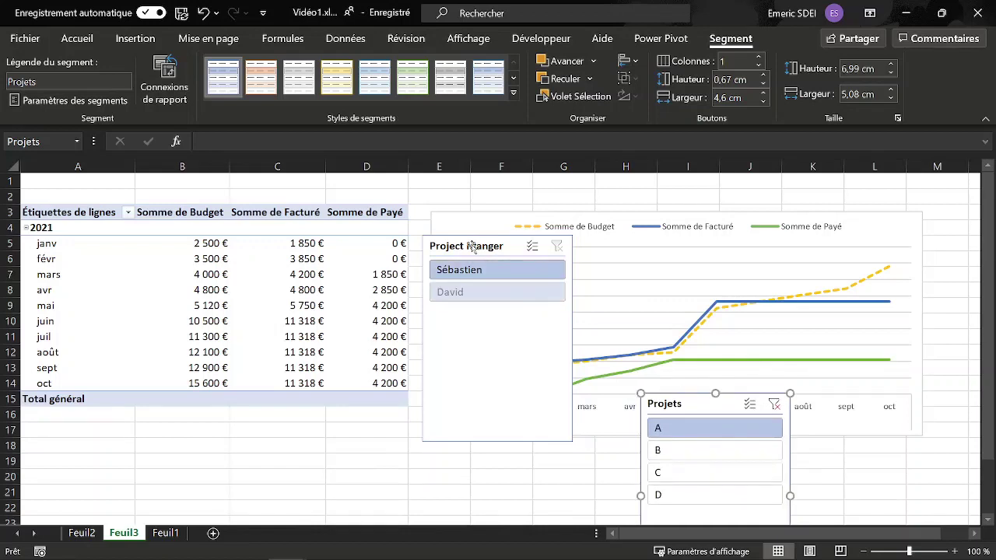
{"action": "left_click_drag", "start_coordinate": [490, 248], "coordinate": [336, 308]}
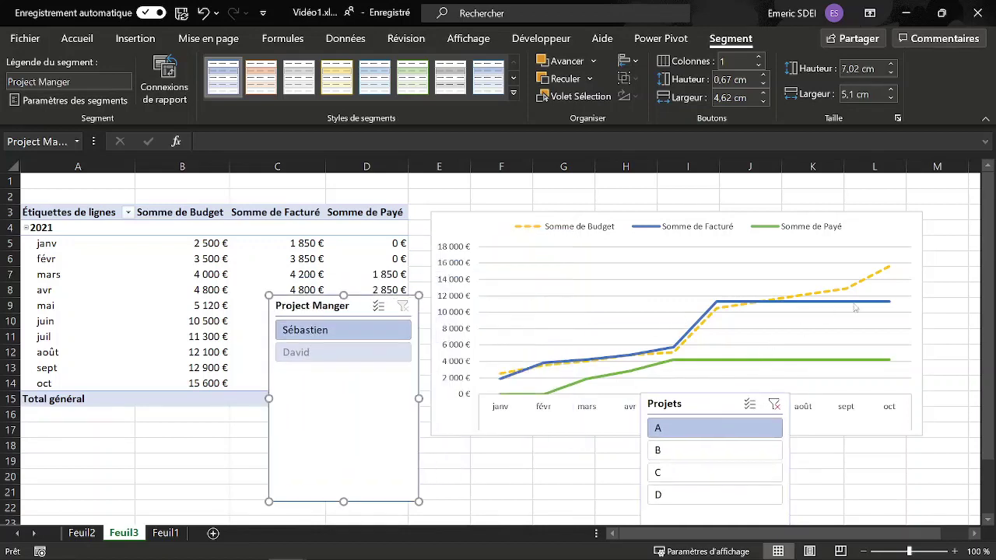
Check the chart for projects B, C and D, then clear the project filter and bring the Projets slicer beside the other slicer.
{"action": "left_click", "coordinate": [697, 456]}
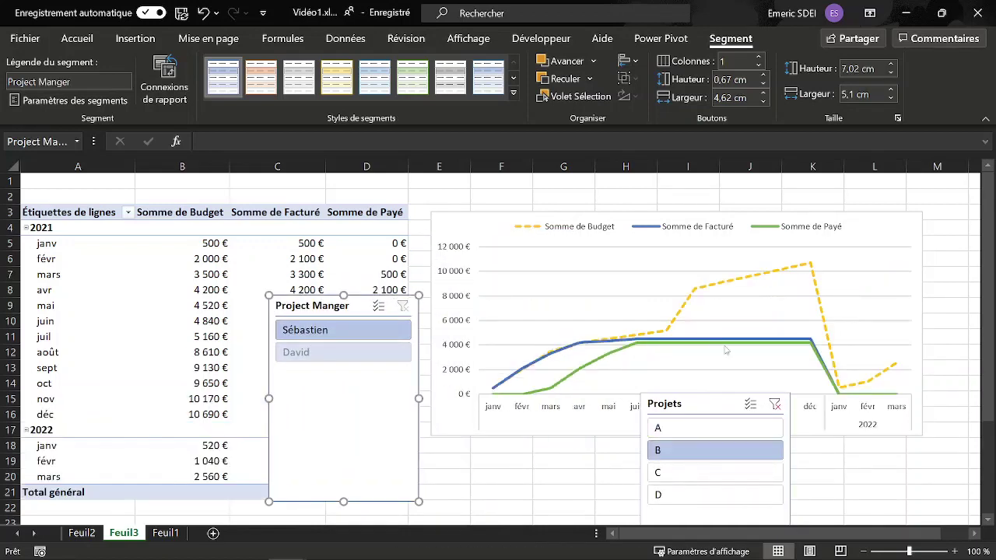
{"action": "left_click", "coordinate": [709, 472]}
{"action": "left_click", "coordinate": [696, 495]}
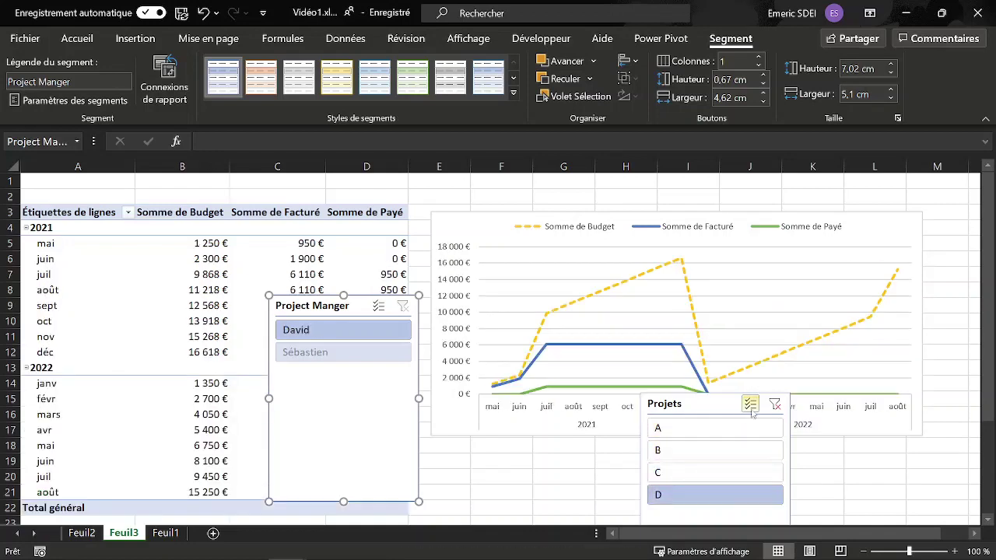
{"action": "left_click", "coordinate": [774, 404]}
{"action": "left_click_drag", "start_coordinate": [710, 404], "coordinate": [511, 312]}
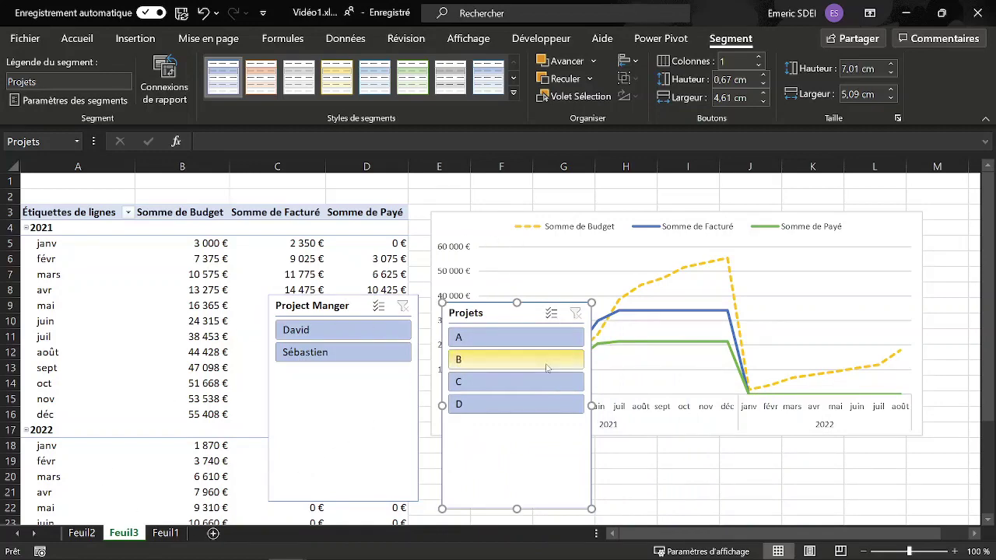
Add a new worksheet and name it Indicateur.
{"action": "left_click", "coordinate": [213, 535]}
{"action": "left_click_drag", "start_coordinate": [197, 525], "coordinate": [236, 525]}
{"action": "double_click", "coordinate": [209, 535]}
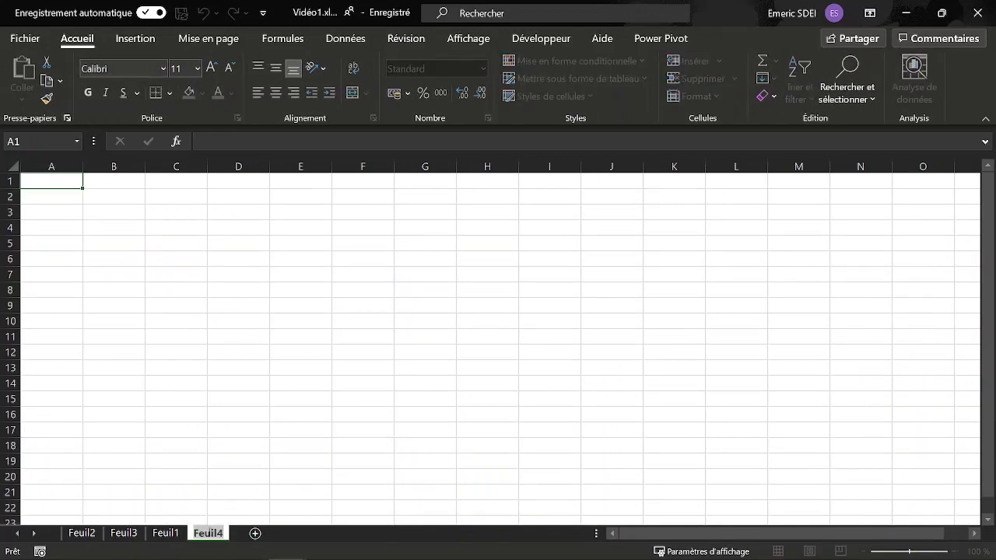
{"action": "type", "text": "Indicateur"}
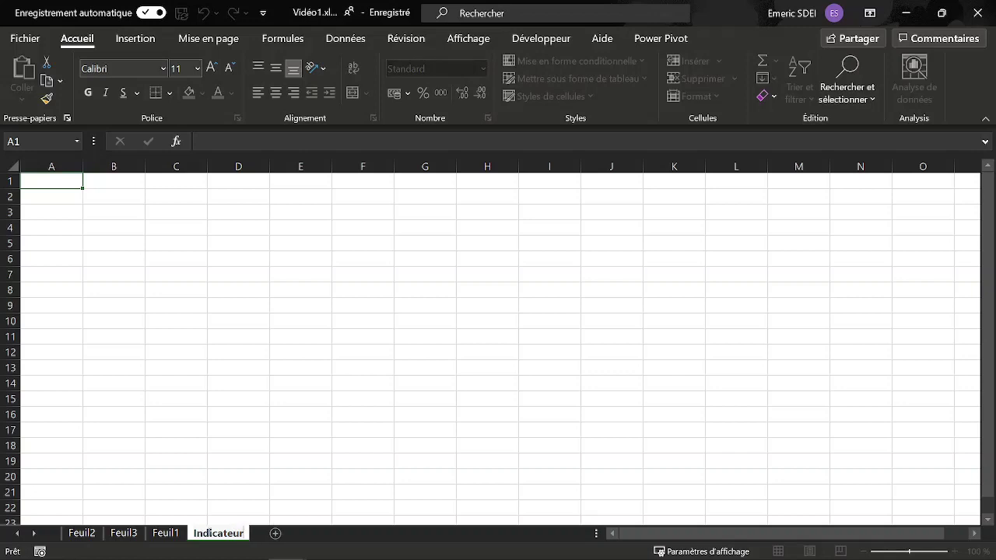
{"action": "key", "text": "Return"}
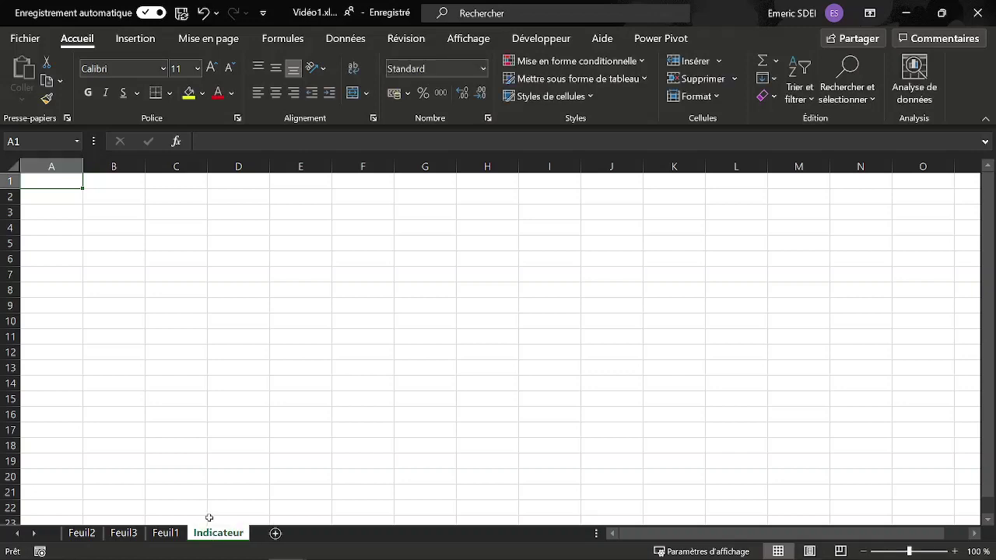
Transfer both slicers and the line chart from Feuil3 to the Indicateur sheet, shifting the group slightly to the right.
{"action": "left_click", "coordinate": [123, 532]}
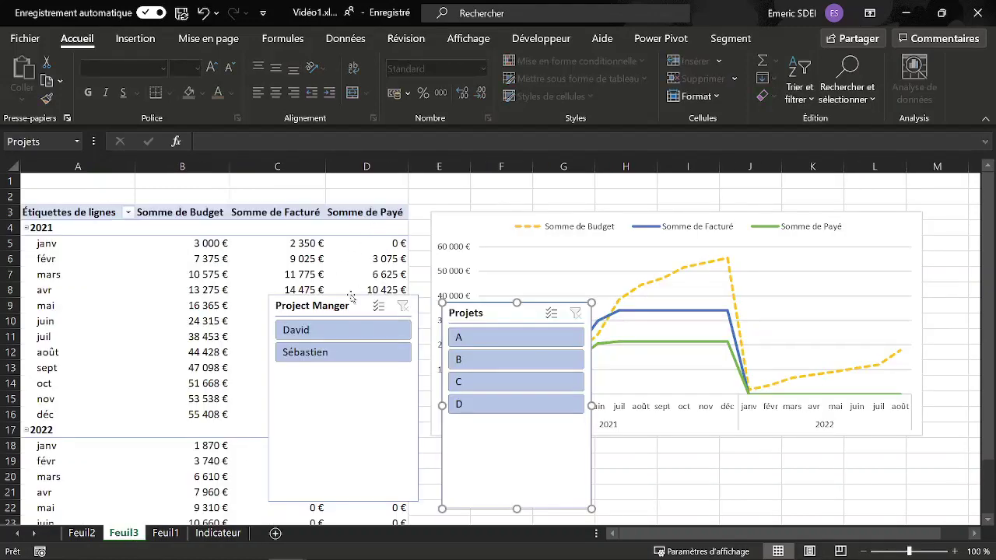
{"action": "left_click", "coordinate": [335, 307]}
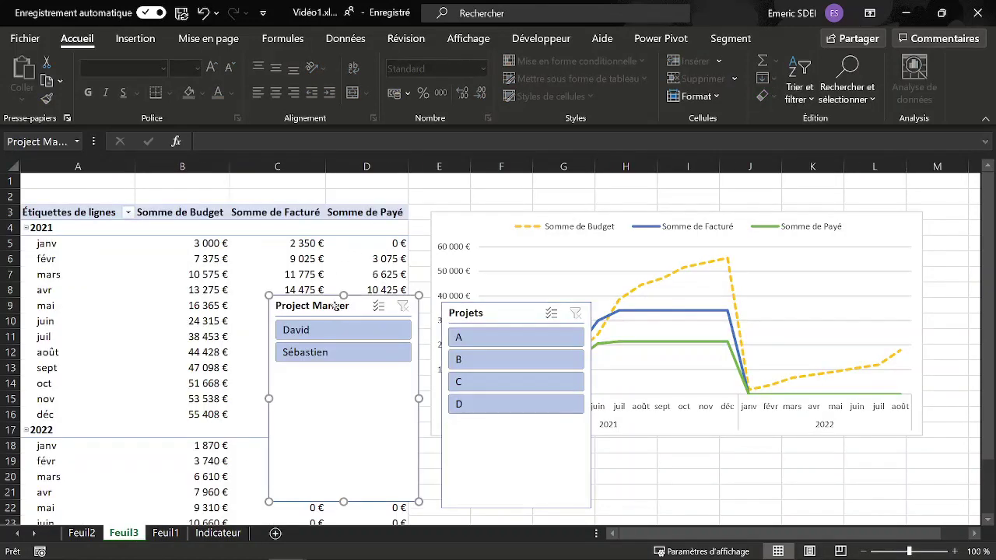
{"action": "left_click", "coordinate": [480, 319], "text": "ctrl"}
{"action": "left_click", "coordinate": [475, 224], "text": "ctrl"}
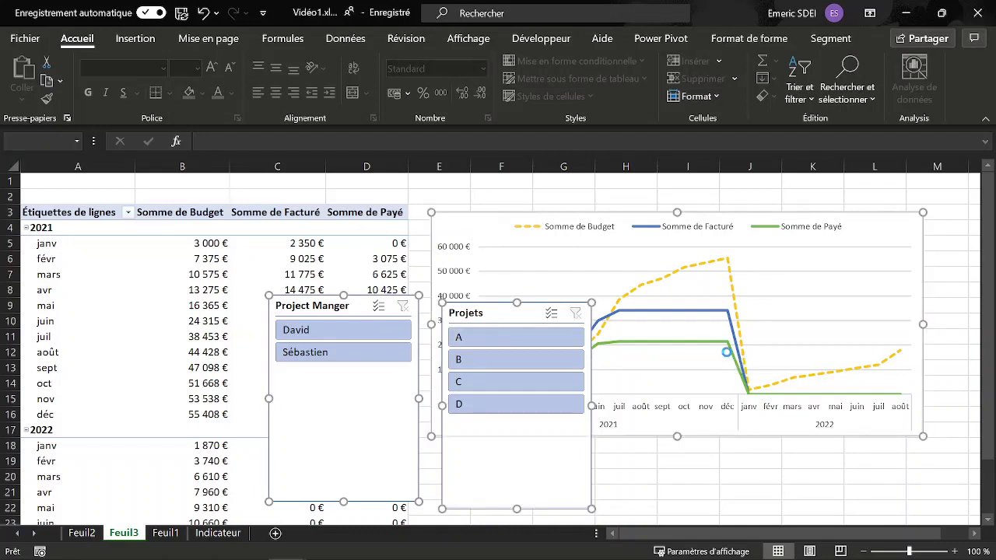
{"action": "key", "text": "Delete"}
{"action": "left_click", "coordinate": [223, 534]}
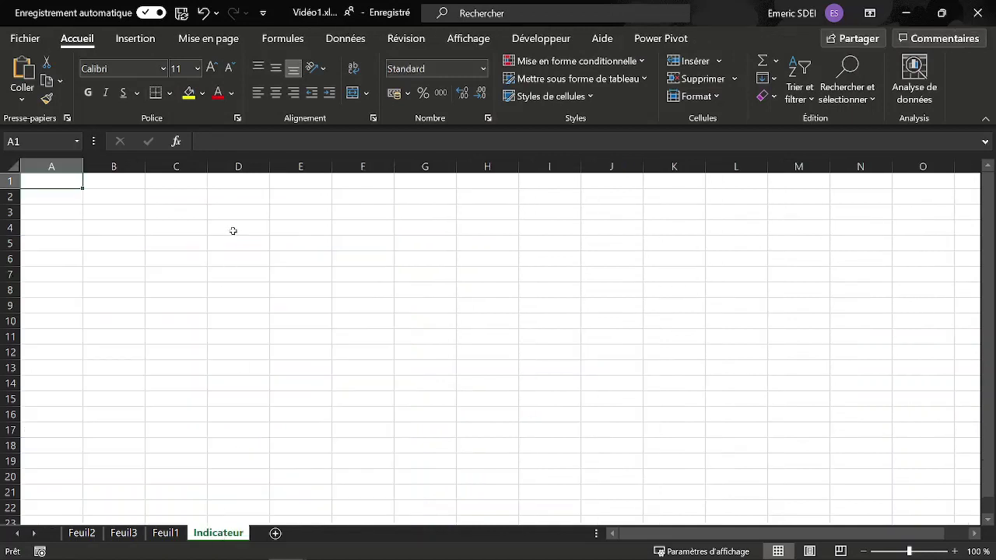
{"action": "key", "text": "ctrl+v"}
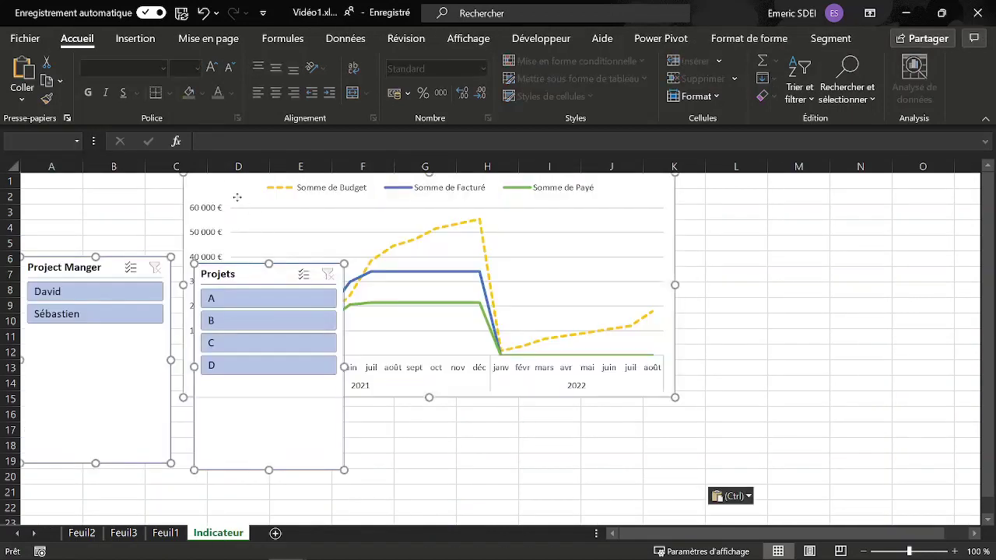
{"action": "left_click_drag", "start_coordinate": [62, 267], "coordinate": [90, 268]}
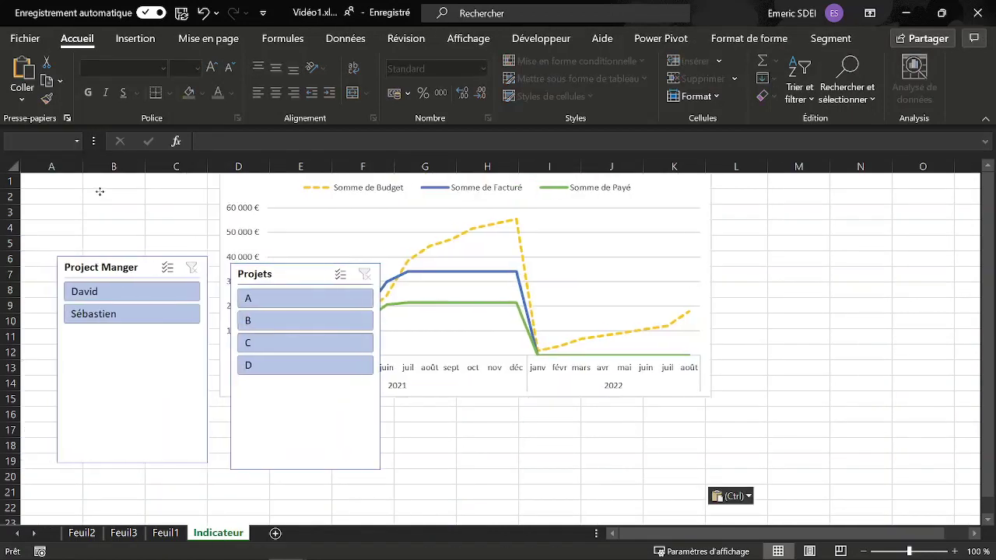
{"action": "left_click", "coordinate": [80, 210]}
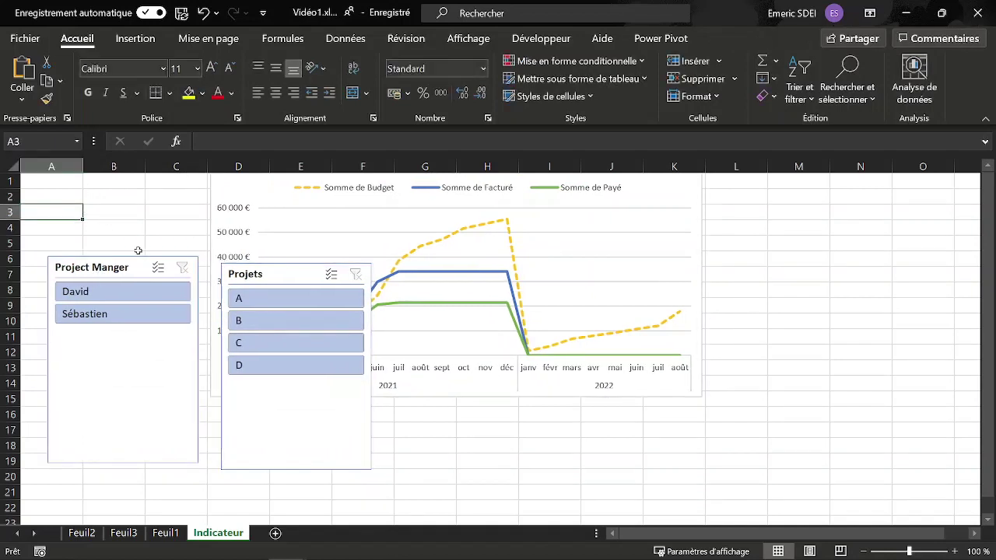
{"action": "left_click_drag", "start_coordinate": [85, 269], "coordinate": [57, 184]}
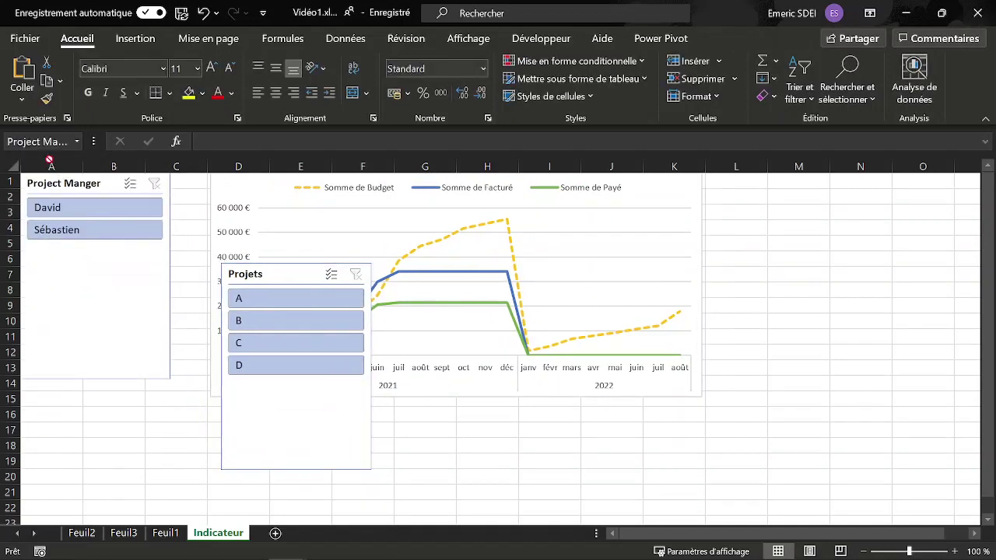
{"action": "key", "text": "Escape"}
{"action": "key", "text": "alt"}
{"action": "key", "text": "Escape"}
{"action": "key", "text": "Escape"}
Fit the Project Manger slicer to columns A–B and the Projets slicer to columns N–O, both starting at row 1.
{"action": "left_click", "coordinate": [90, 268]}
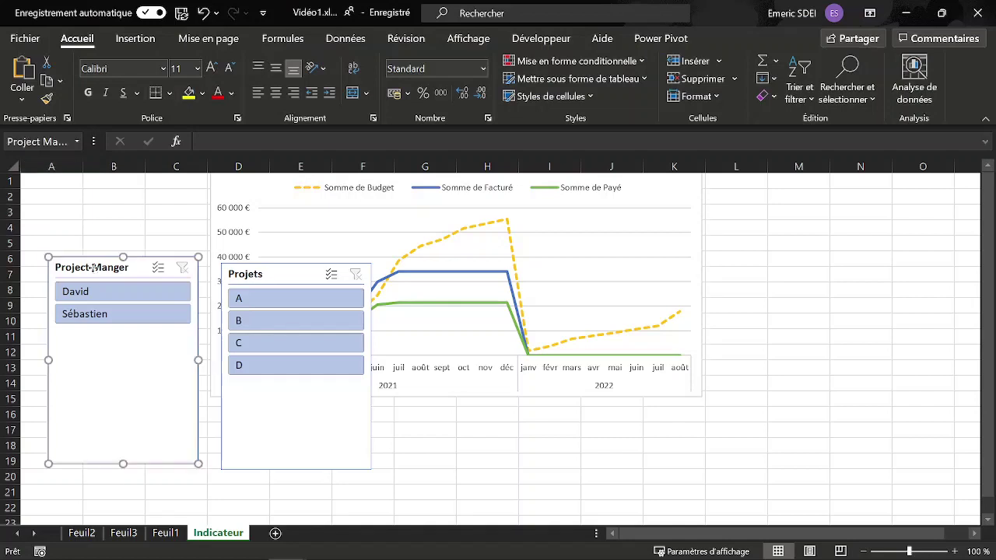
{"action": "left_click_drag", "start_coordinate": [90, 269], "coordinate": [55, 165]}
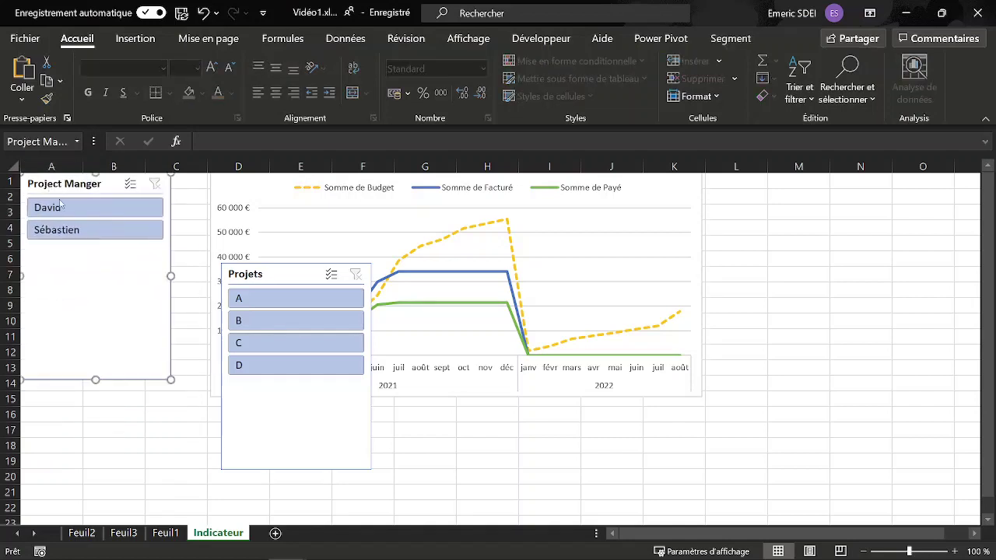
{"action": "left_click_drag", "start_coordinate": [172, 275], "coordinate": [145, 275]}
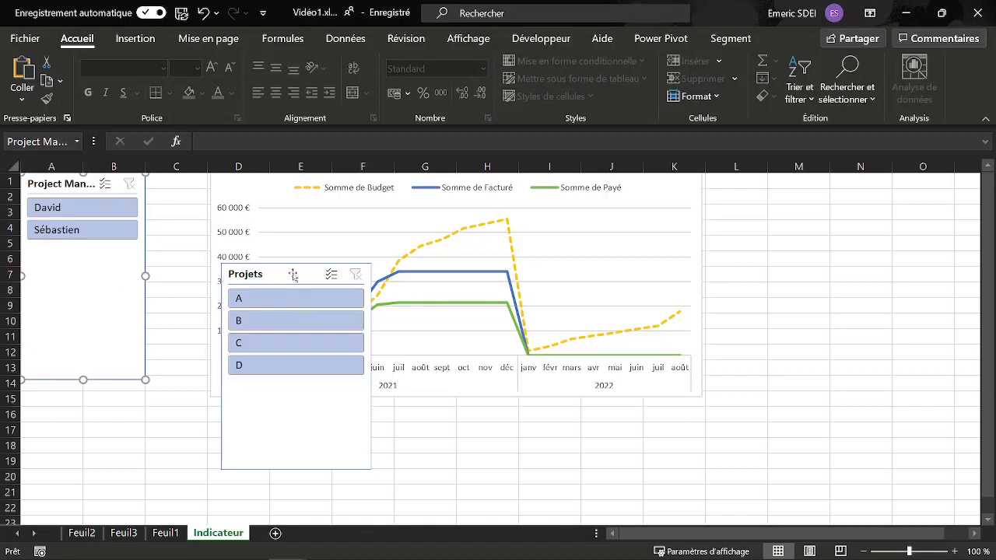
{"action": "left_click_drag", "start_coordinate": [292, 276], "coordinate": [867, 183]}
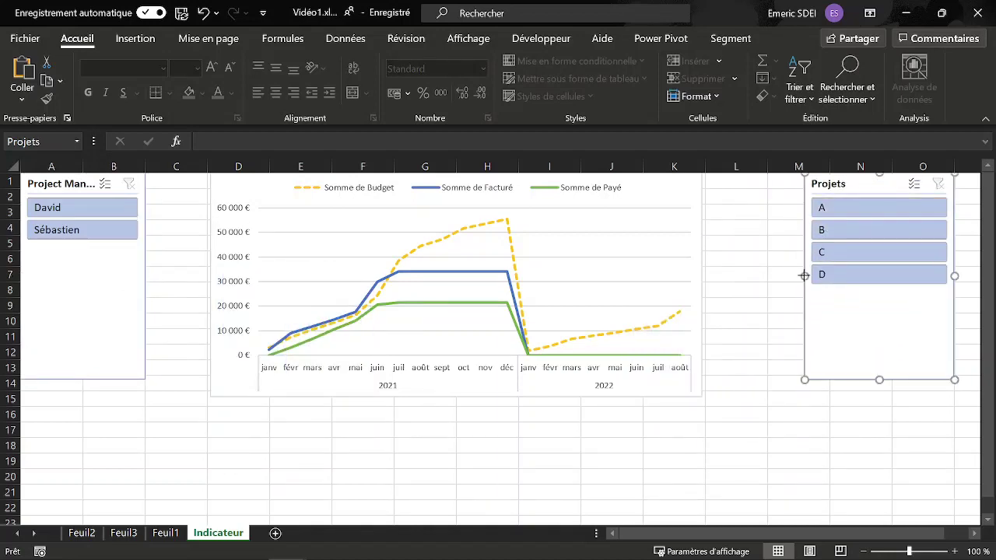
{"action": "left_click_drag", "start_coordinate": [803, 276], "coordinate": [830, 276]}
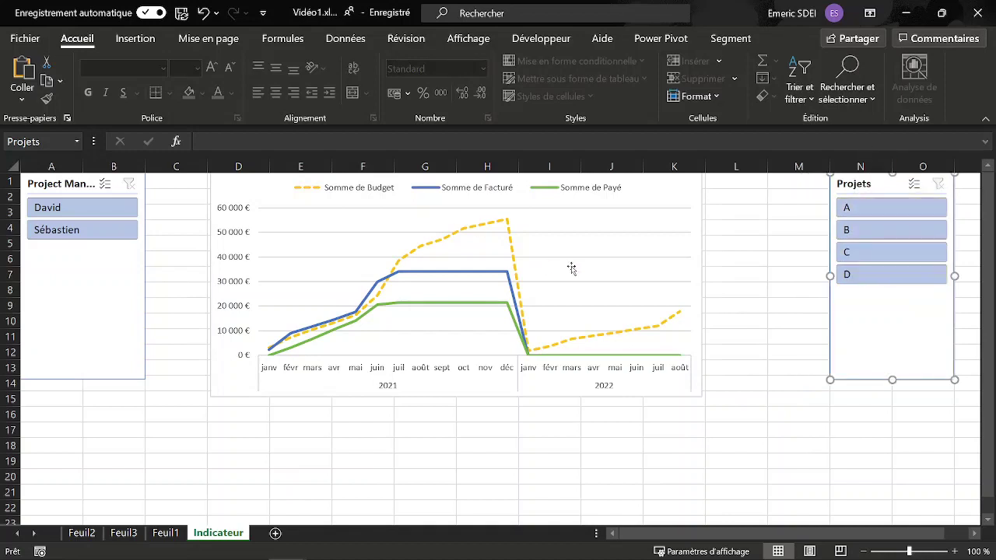
Stretch the line chart across columns C to M between the slicers and shorten it to end at row 11.
{"action": "left_click", "coordinate": [223, 190]}
{"action": "left_click_drag", "start_coordinate": [210, 284], "coordinate": [146, 284]}
{"action": "left_click_drag", "start_coordinate": [704, 285], "coordinate": [830, 285]}
{"action": "left_click_drag", "start_coordinate": [487, 397], "coordinate": [502, 344]}
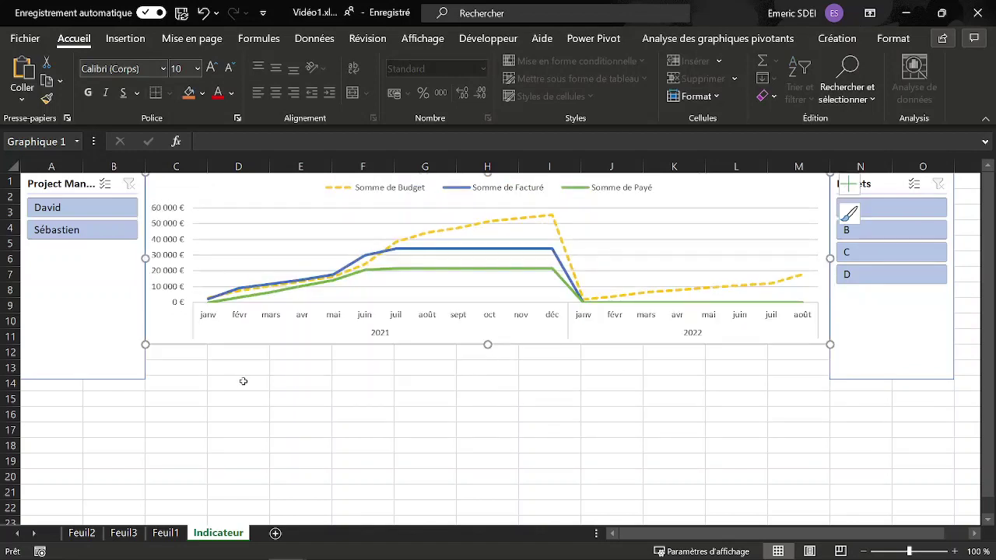
Extend the Project Manger and Projets slicers down to row 22.
{"action": "left_click", "coordinate": [80, 355]}
{"action": "left_click_drag", "start_coordinate": [86, 384], "coordinate": [109, 515]}
{"action": "left_click", "coordinate": [890, 336]}
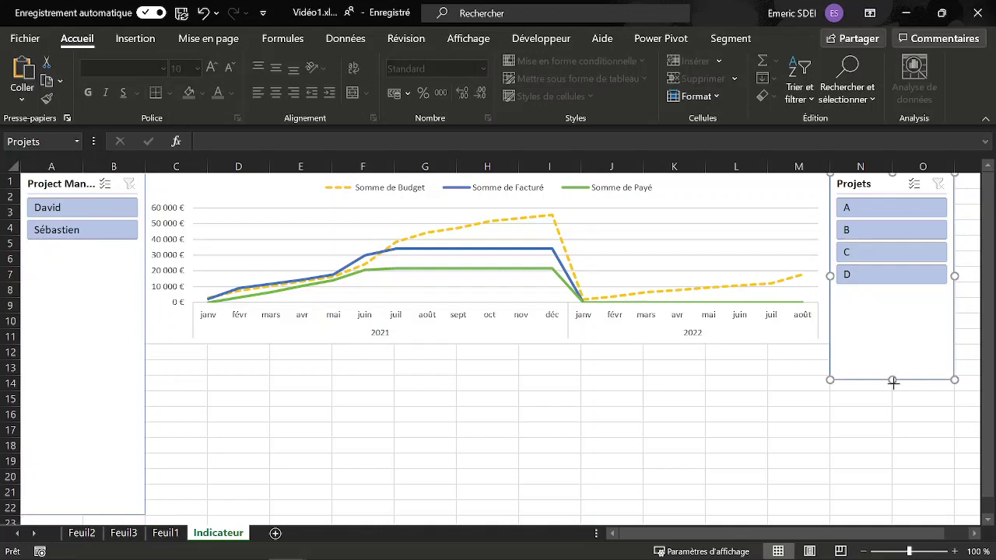
{"action": "left_click_drag", "start_coordinate": [893, 381], "coordinate": [900, 516]}
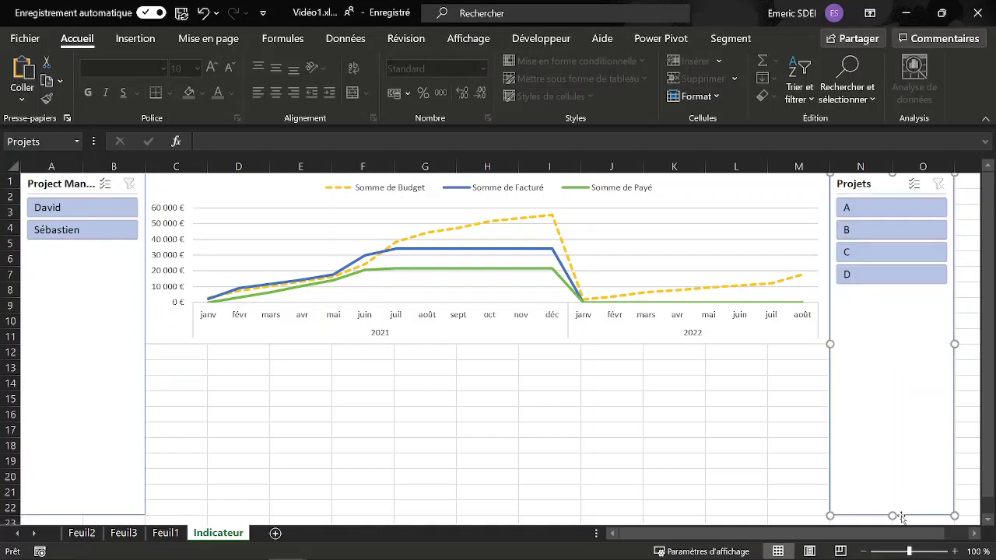
Move the monthly budget chart from Feuil2 to the Indicateur sheet, directly below the line chart at cell C12.
{"action": "left_click", "coordinate": [123, 537]}
{"action": "left_click", "coordinate": [91, 537]}
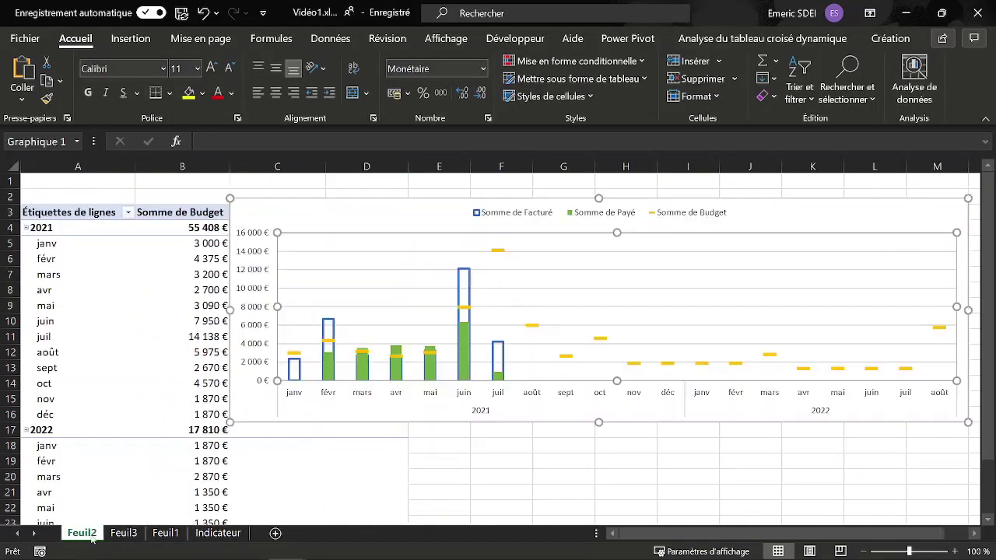
{"action": "left_click", "coordinate": [274, 205]}
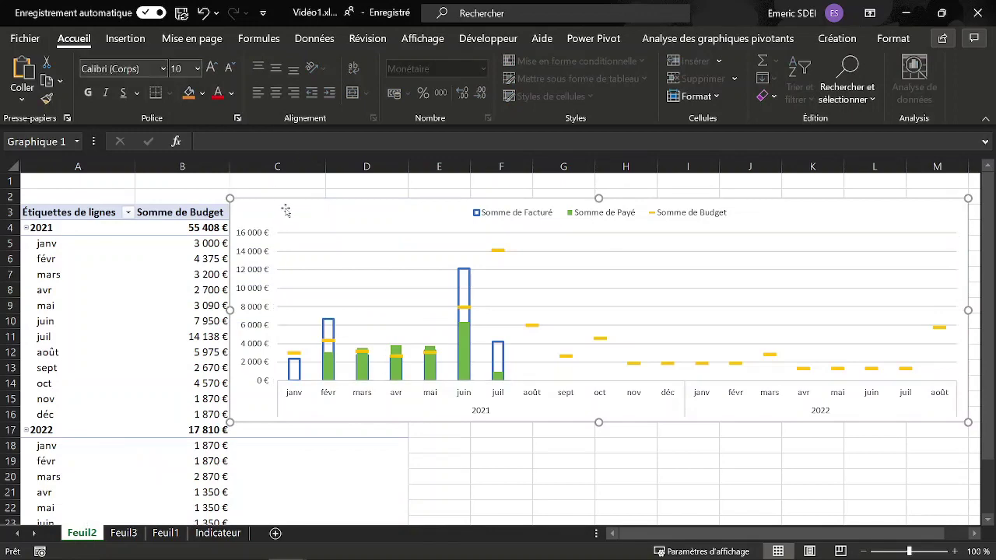
{"action": "key", "text": "Delete"}
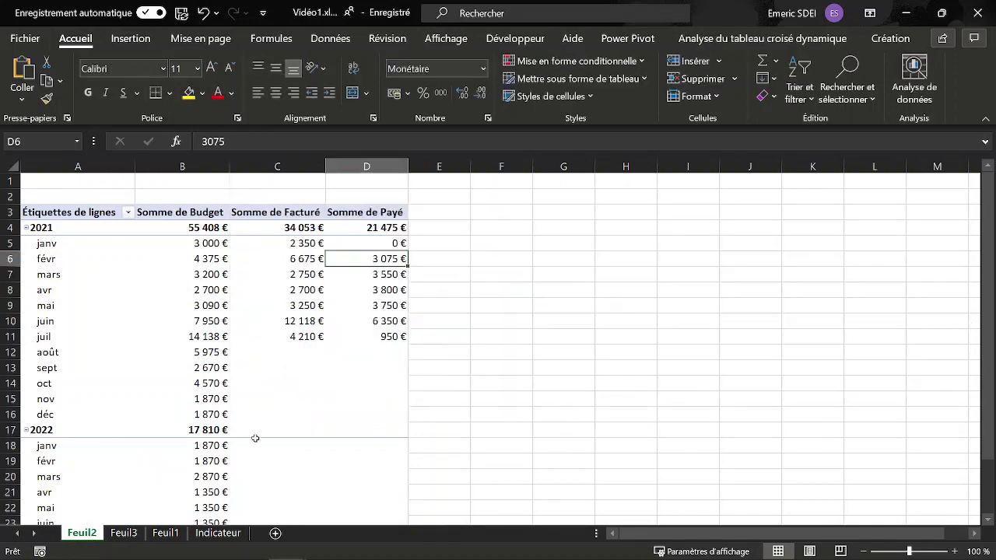
{"action": "left_click", "coordinate": [217, 534]}
{"action": "left_click", "coordinate": [169, 360]}
{"action": "key", "text": "ctrl+v"}
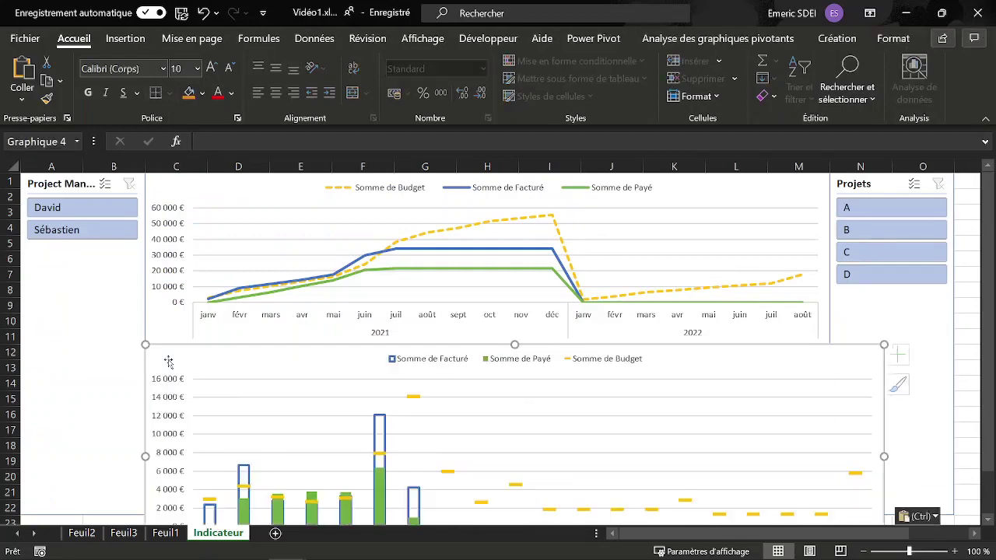
Resize the monthly chart to span columns C to M and rows 12 to 22, aligned with the line chart and slicers.
{"action": "left_click_drag", "start_coordinate": [885, 457], "coordinate": [829, 438]}
{"action": "scroll", "coordinate": [521, 467], "scroll_direction": "down", "scroll_amount": 2}
{"action": "left_click_drag", "start_coordinate": [487, 475], "coordinate": [505, 421]}
{"action": "scroll", "coordinate": [506, 424], "scroll_direction": "up", "scroll_amount": 2}
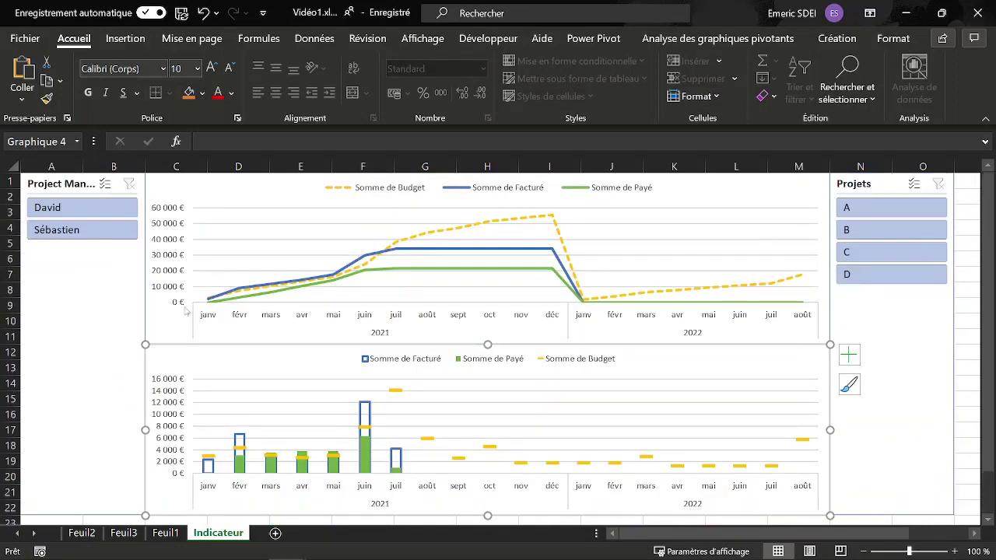
{"action": "left_click", "coordinate": [329, 336]}
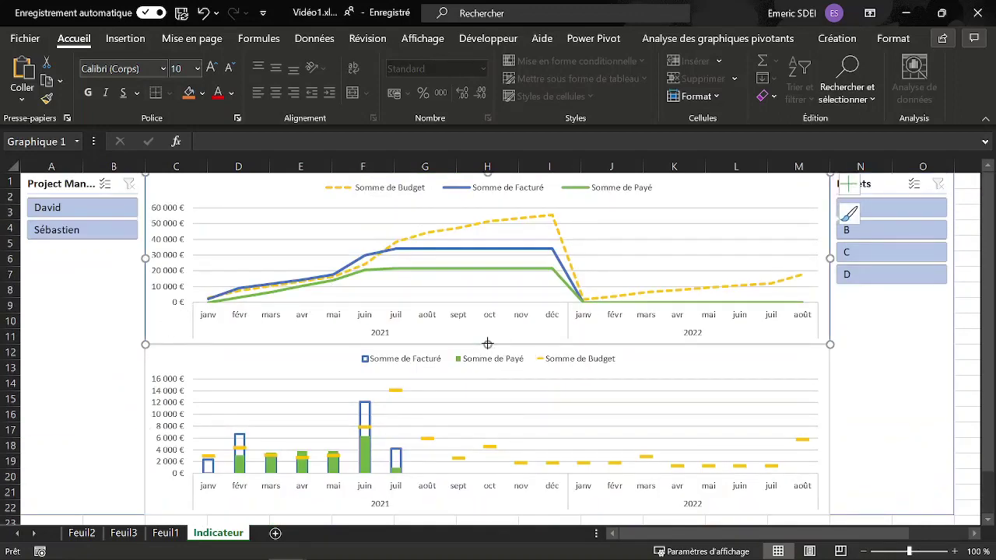
Test the Projets slicer on projects A, B and C to see which charts respond, and clear its filter.
{"action": "left_click", "coordinate": [897, 361]}
{"action": "left_click", "coordinate": [869, 209]}
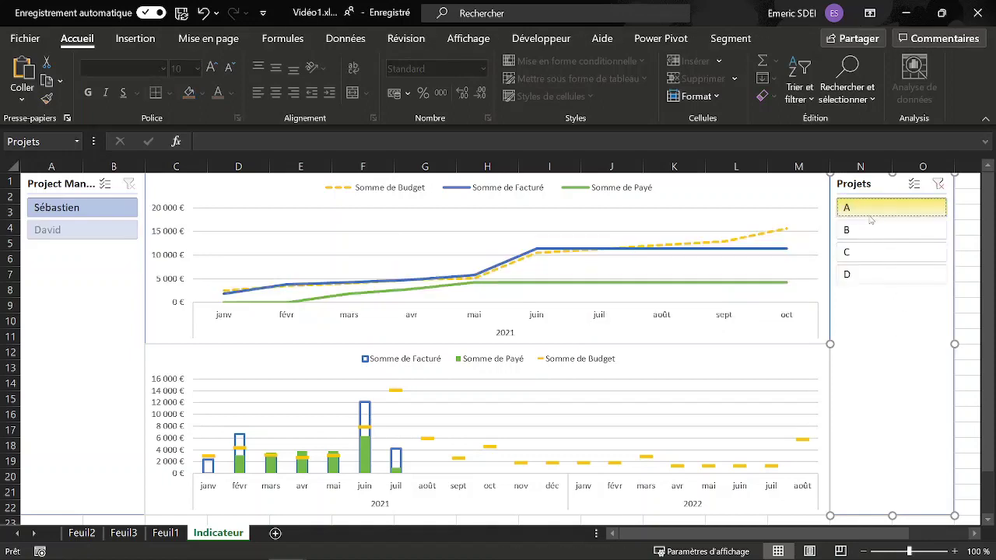
{"action": "left_click", "coordinate": [873, 229]}
{"action": "left_click", "coordinate": [878, 251]}
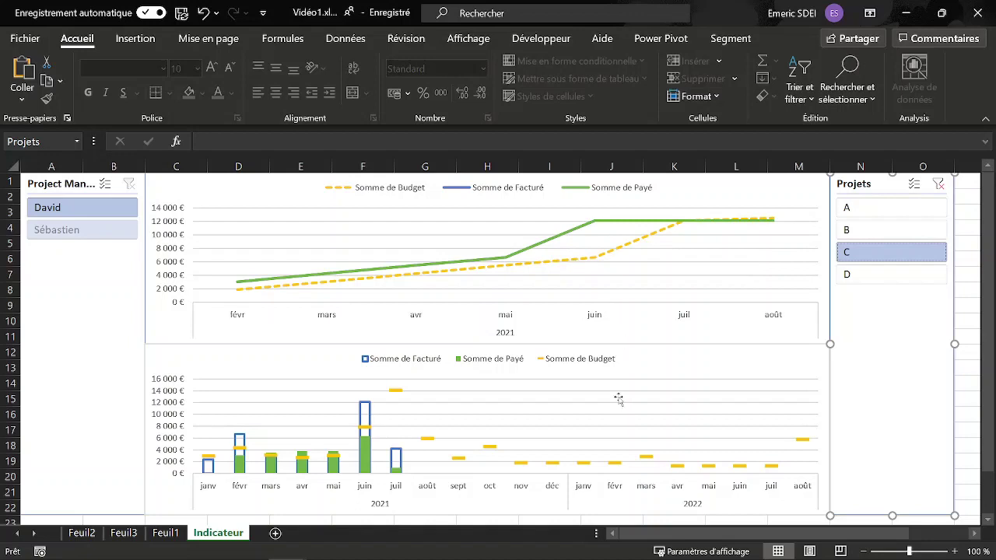
{"action": "left_click", "coordinate": [938, 185]}
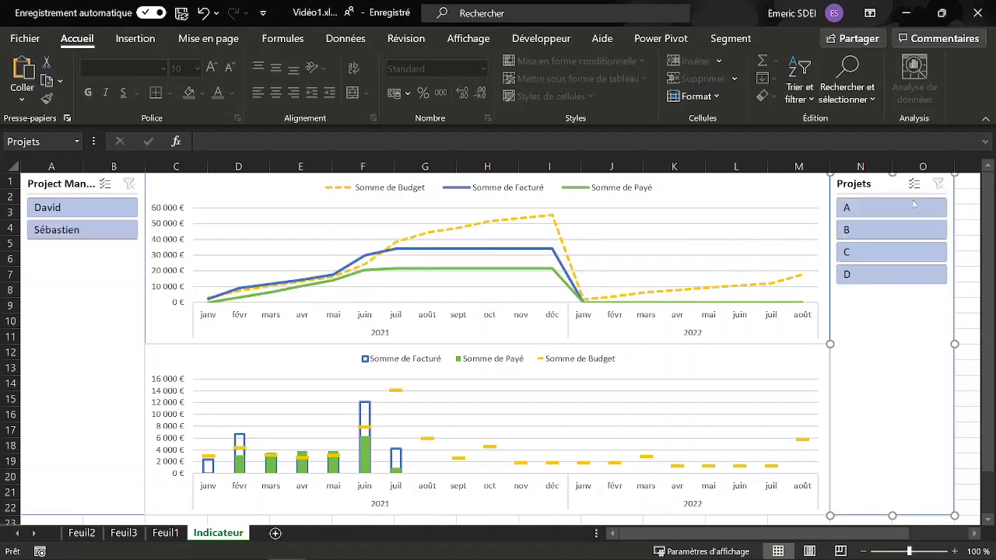
Connect the Projets slicer to Tableau croisé dynamique1 on Feuil2 as well as Tableau croisé dynamique2 through its report connections.
{"action": "right_click", "coordinate": [871, 184]}
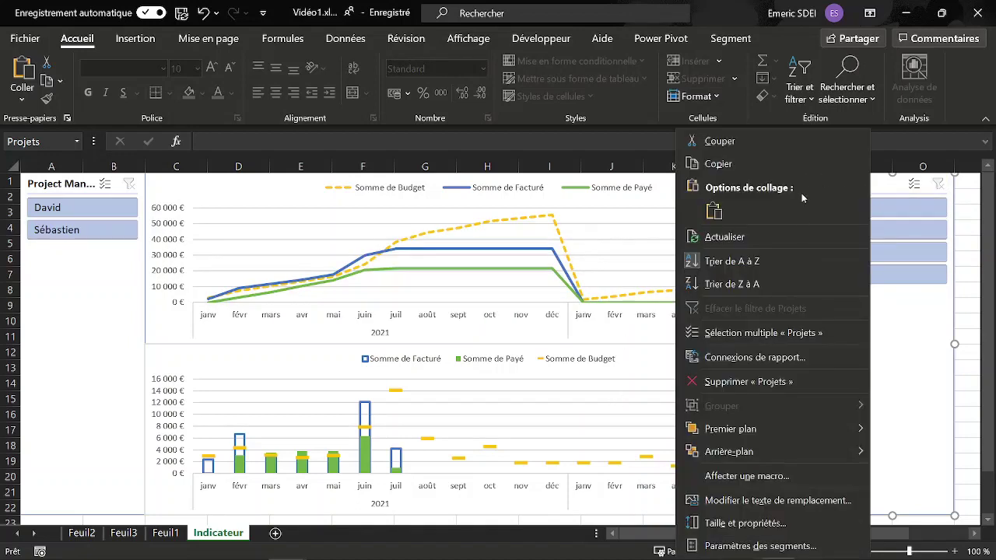
{"action": "left_click", "coordinate": [778, 357]}
{"action": "left_click", "coordinate": [581, 386]}
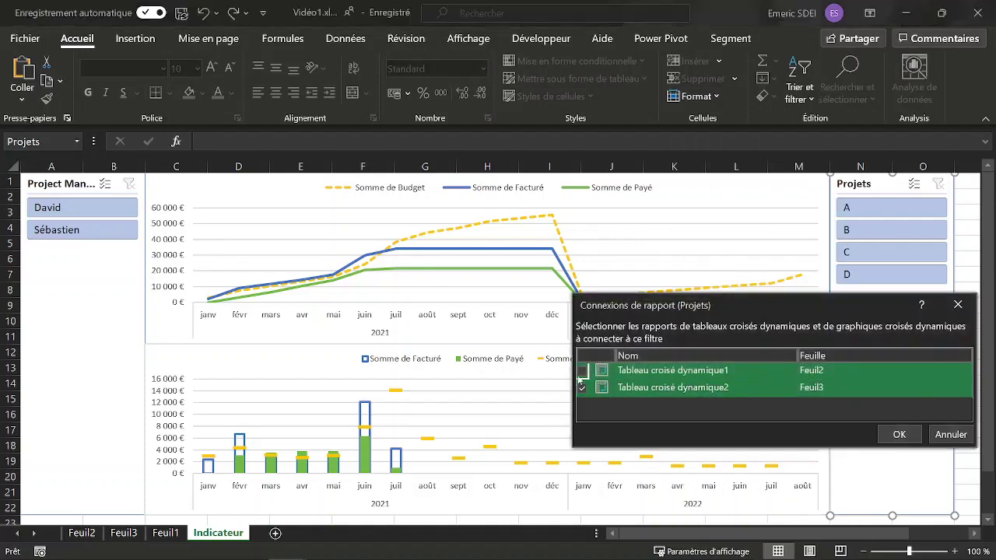
{"action": "left_click", "coordinate": [582, 372]}
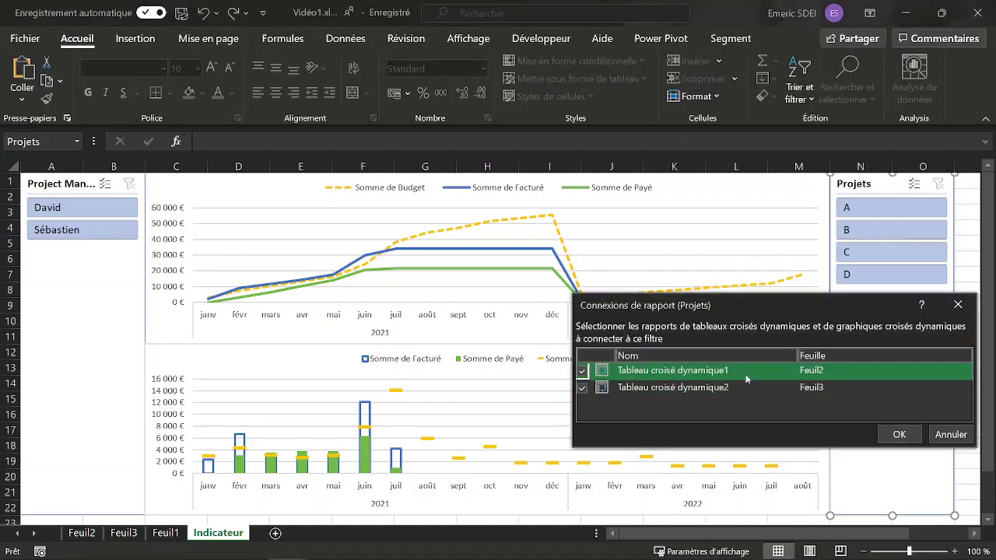
{"action": "left_click", "coordinate": [900, 434]}
Check the Projets slicer on both charts with projects D and C, and clear its filter.
{"action": "left_click", "coordinate": [892, 280]}
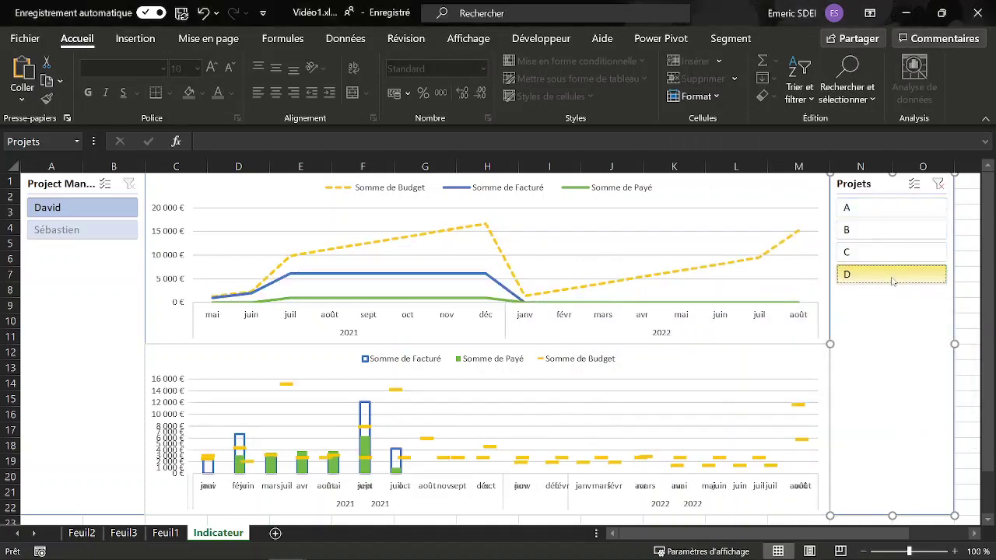
{"action": "left_click", "coordinate": [894, 252]}
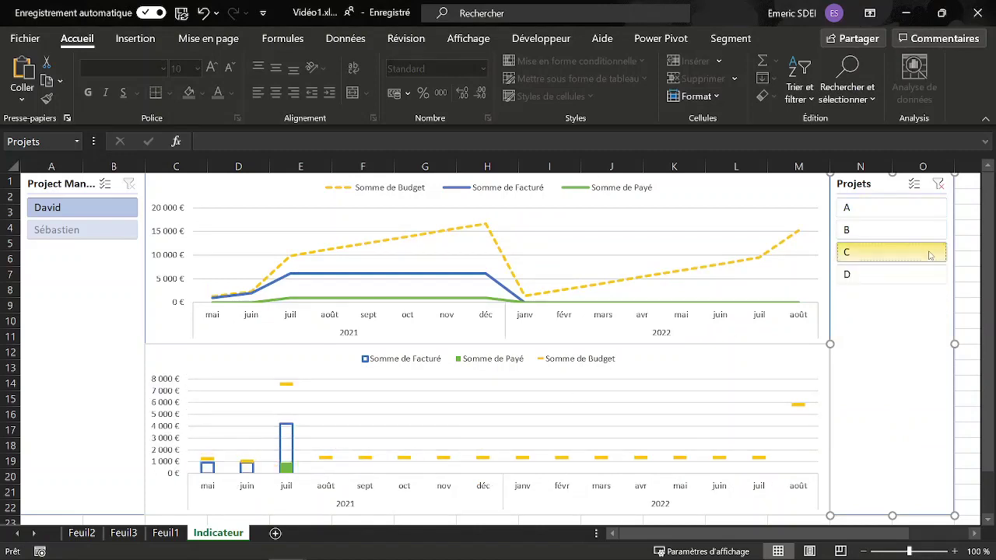
{"action": "left_click", "coordinate": [938, 184]}
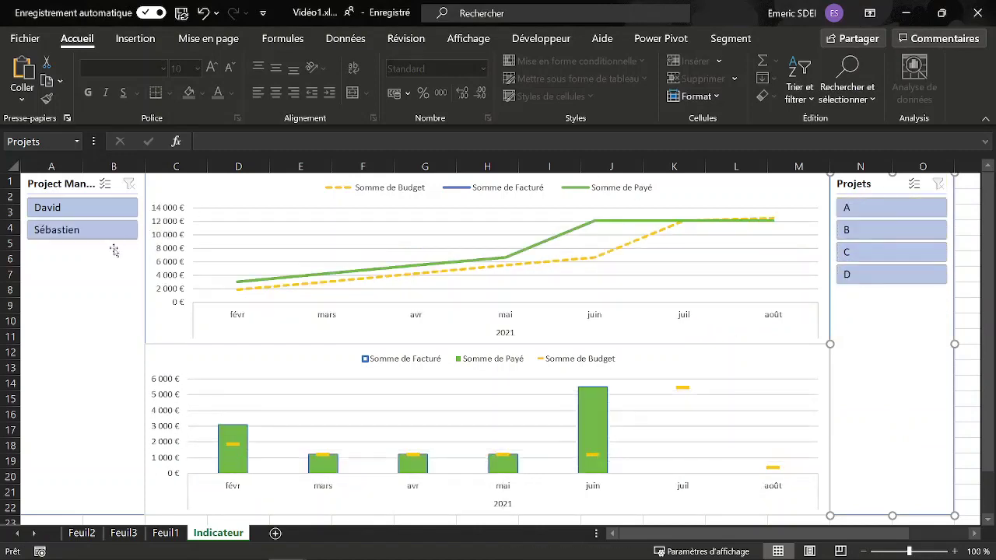
Connect the Project Manger slicer to Tableau croisé dynamique1 on Feuil2 in addition to Tableau croisé dynamique2.
{"action": "right_click", "coordinate": [59, 184]}
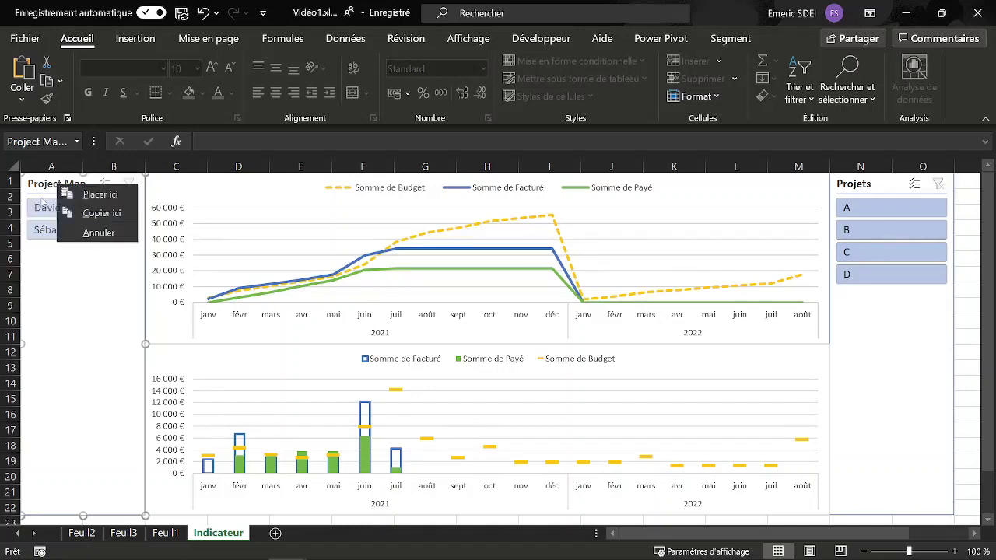
{"action": "key", "text": "Escape"}
{"action": "right_click", "coordinate": [47, 186]}
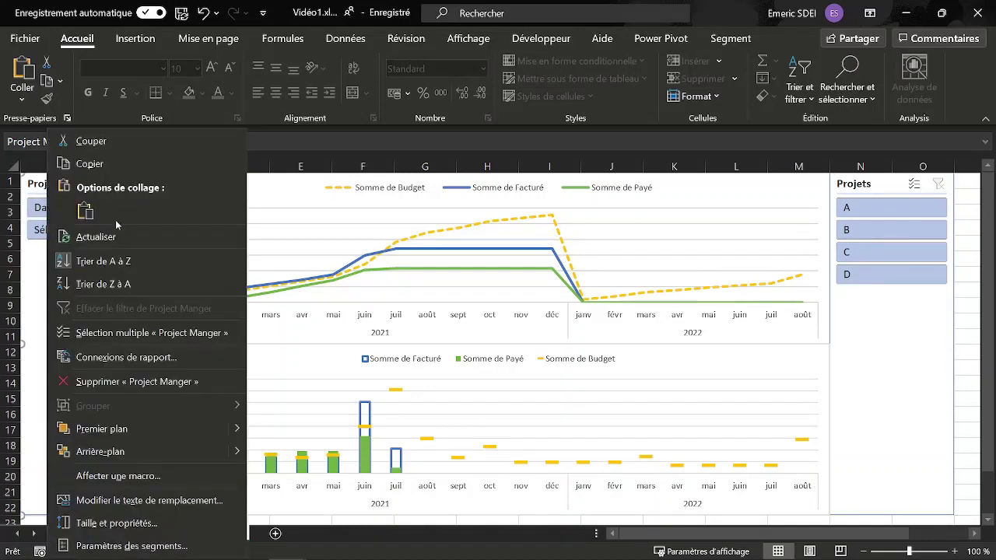
{"action": "left_click", "coordinate": [146, 361]}
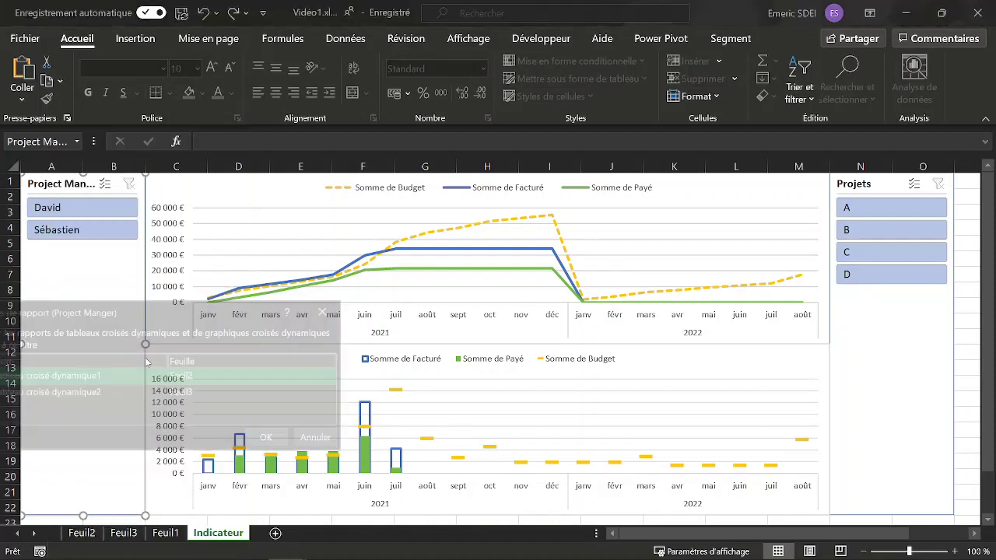
{"action": "left_click_drag", "start_coordinate": [118, 312], "coordinate": [360, 273]}
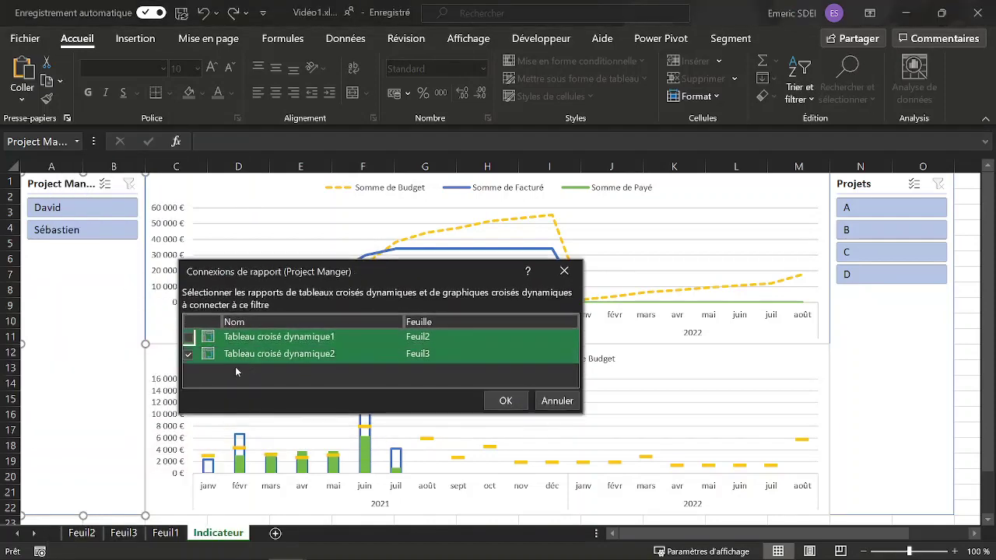
{"action": "left_click", "coordinate": [188, 354]}
{"action": "left_click", "coordinate": [188, 337]}
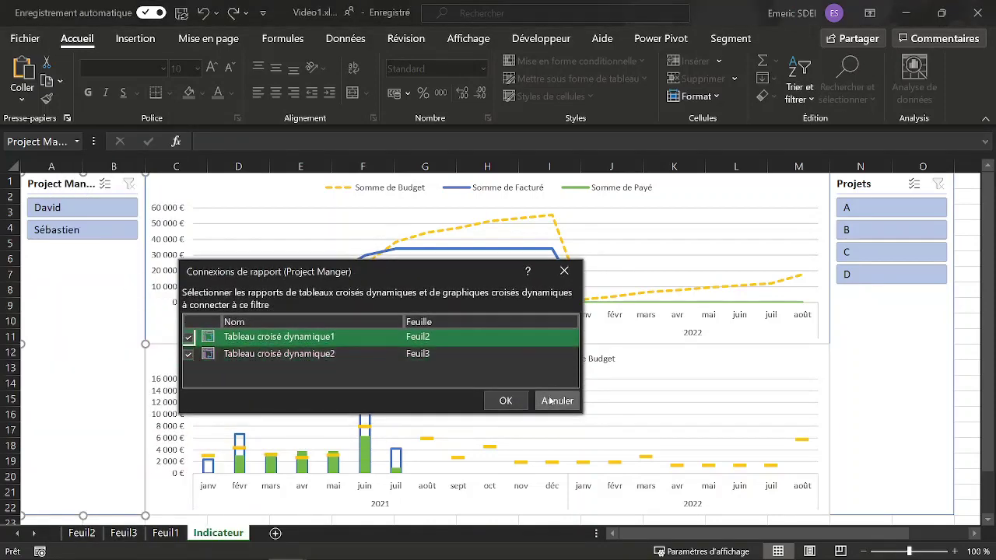
{"action": "left_click", "coordinate": [504, 399]}
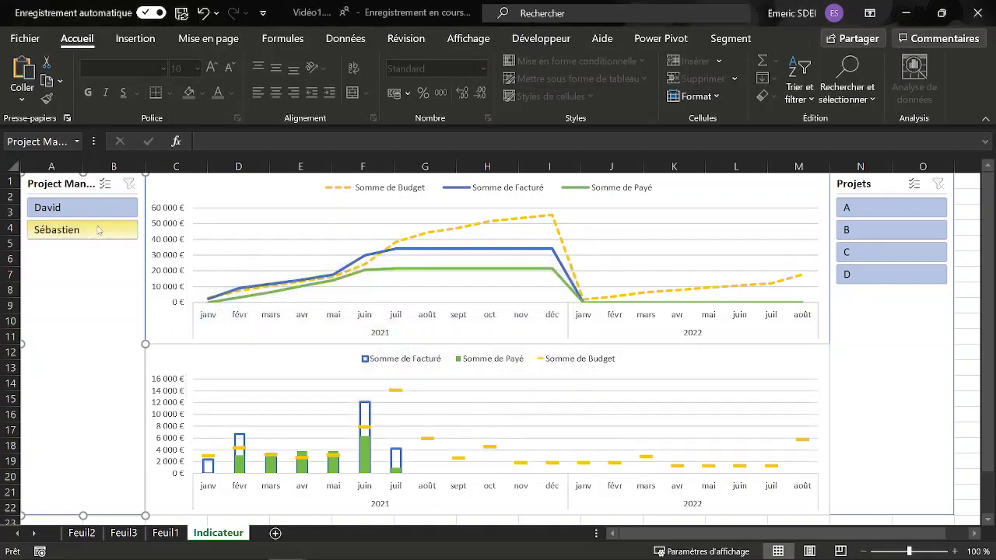
Test both slicers together by filtering on each project manager, with projects C and D under the first, and clear all filters.
{"action": "left_click", "coordinate": [67, 214]}
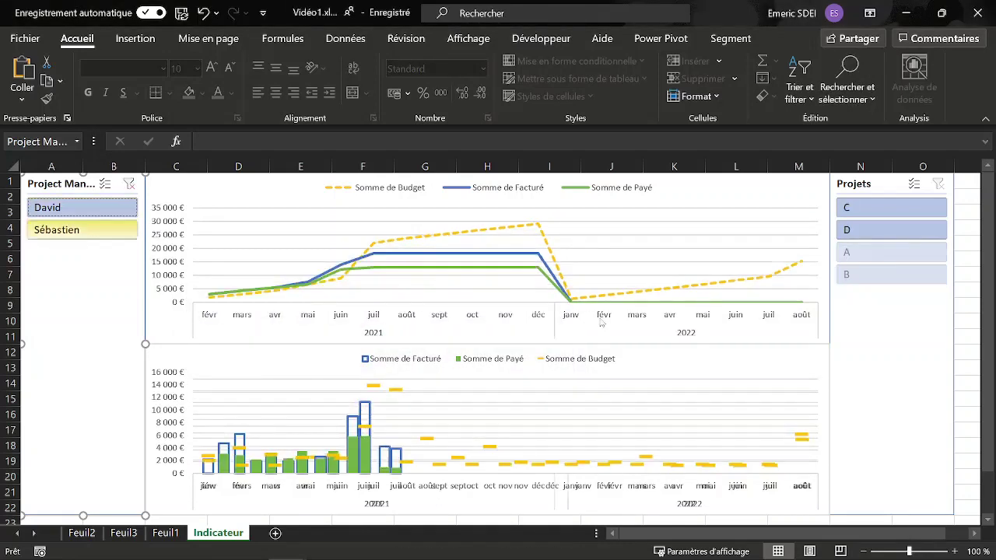
{"action": "left_click", "coordinate": [879, 213]}
{"action": "left_click", "coordinate": [884, 230]}
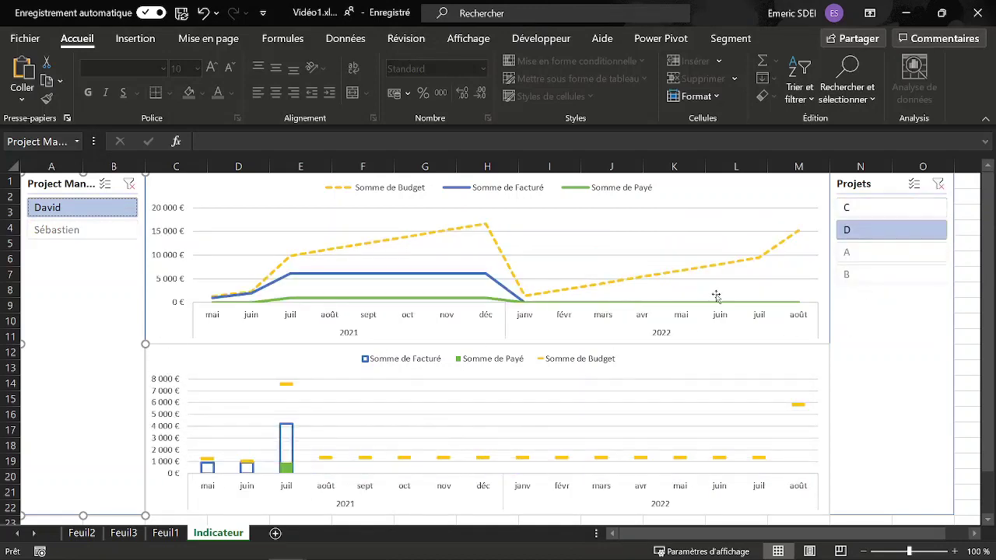
{"action": "left_click", "coordinate": [938, 183]}
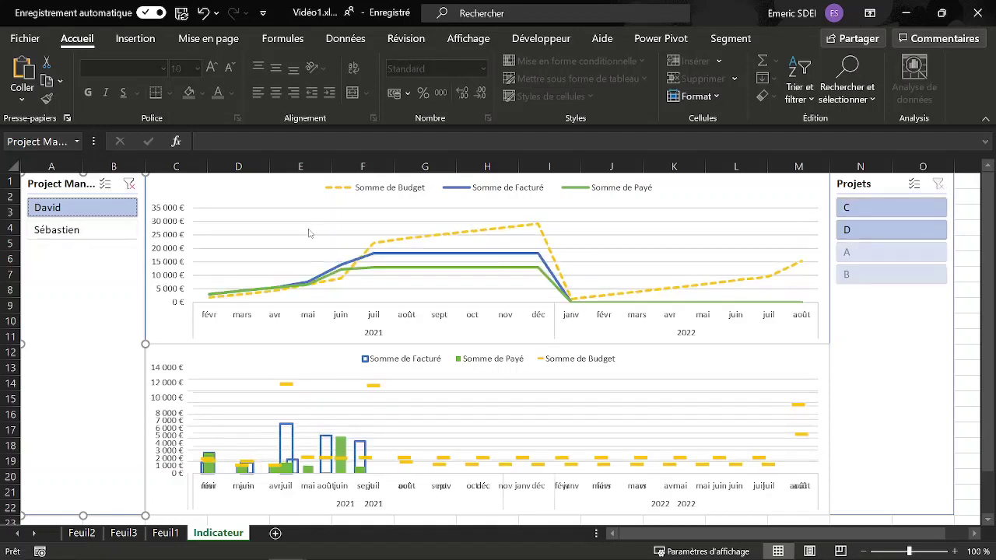
{"action": "left_click", "coordinate": [80, 231]}
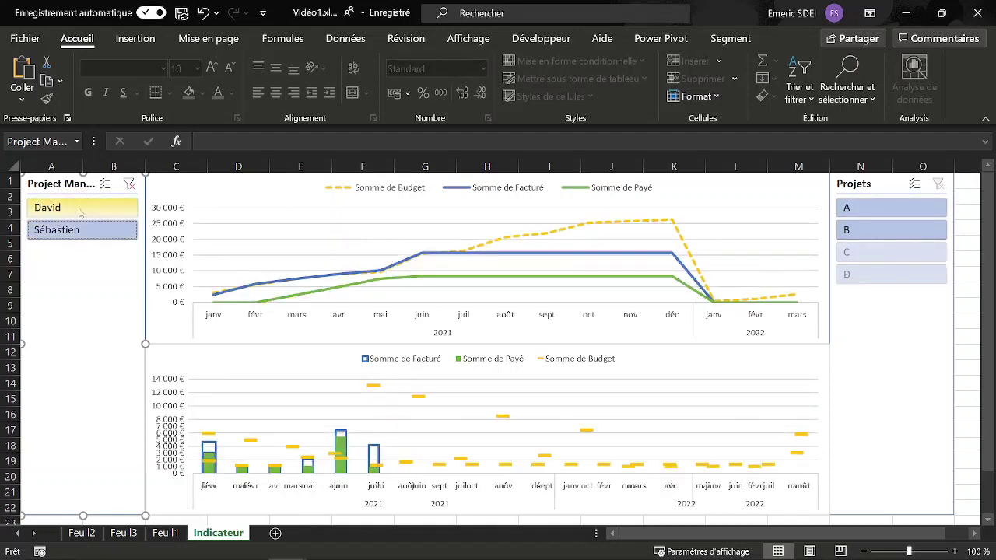
{"action": "left_click", "coordinate": [129, 185]}
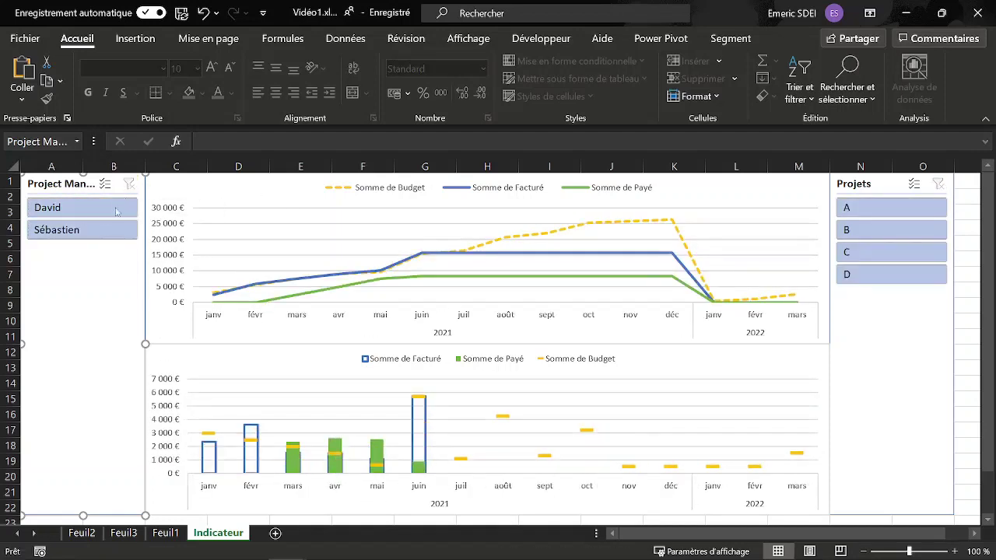
On Feuil1, move the block of project E rows from row 59 up to row 51 so that it extends the data table.
{"action": "left_click", "coordinate": [166, 533]}
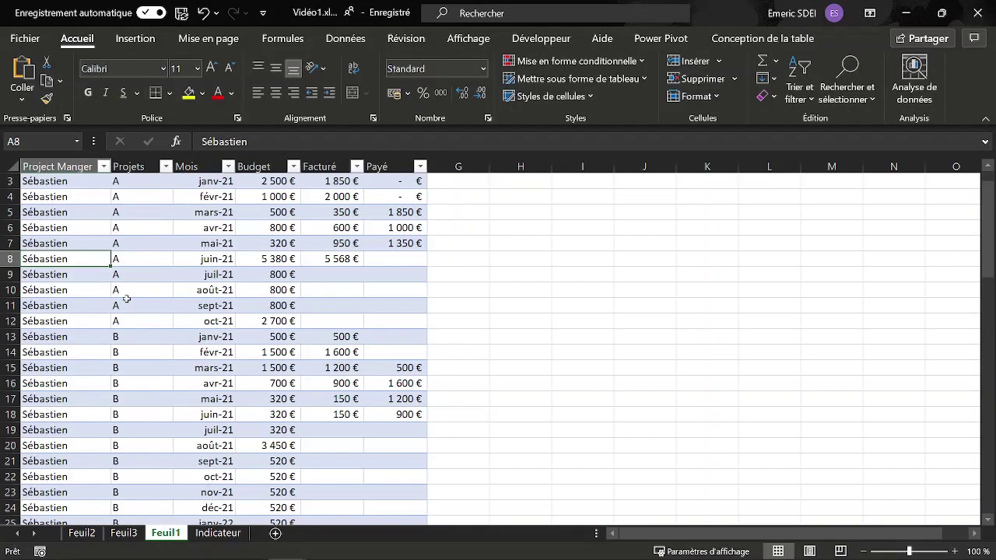
{"action": "left_click", "coordinate": [55, 305]}
{"action": "scroll", "coordinate": [288, 303], "scroll_direction": "down", "scroll_amount": 7}
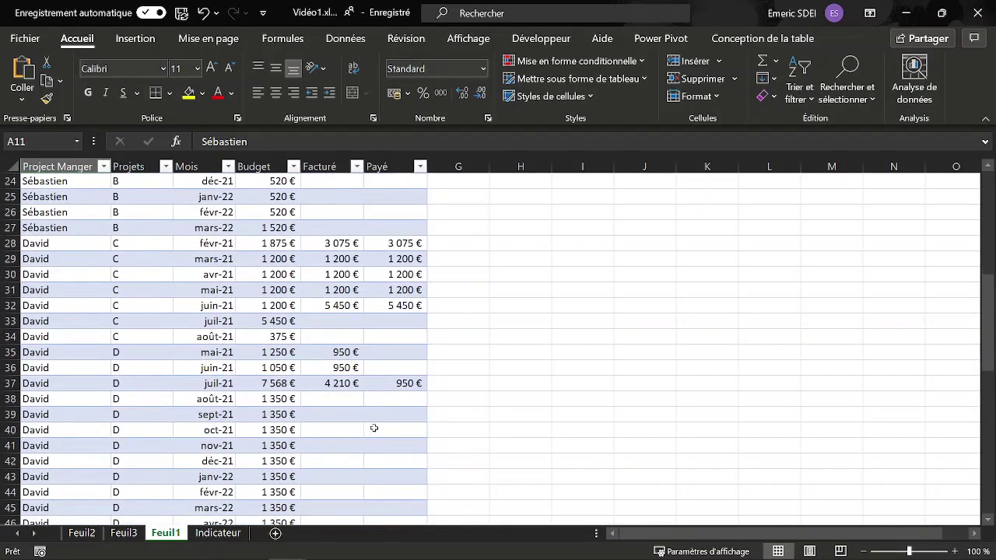
{"action": "scroll", "coordinate": [219, 375], "scroll_direction": "down", "scroll_amount": 9}
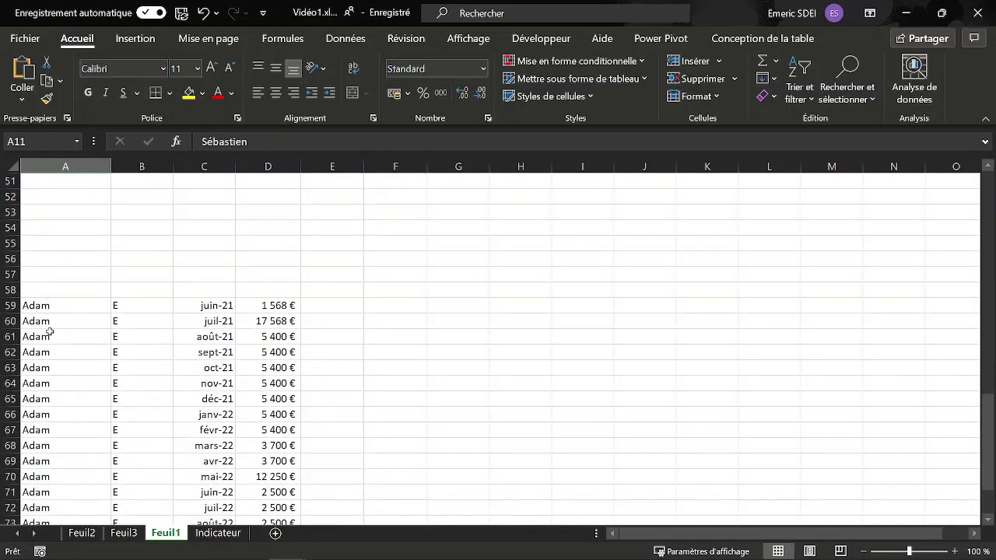
{"action": "left_click", "coordinate": [81, 322]}
{"action": "left_click", "coordinate": [132, 321]}
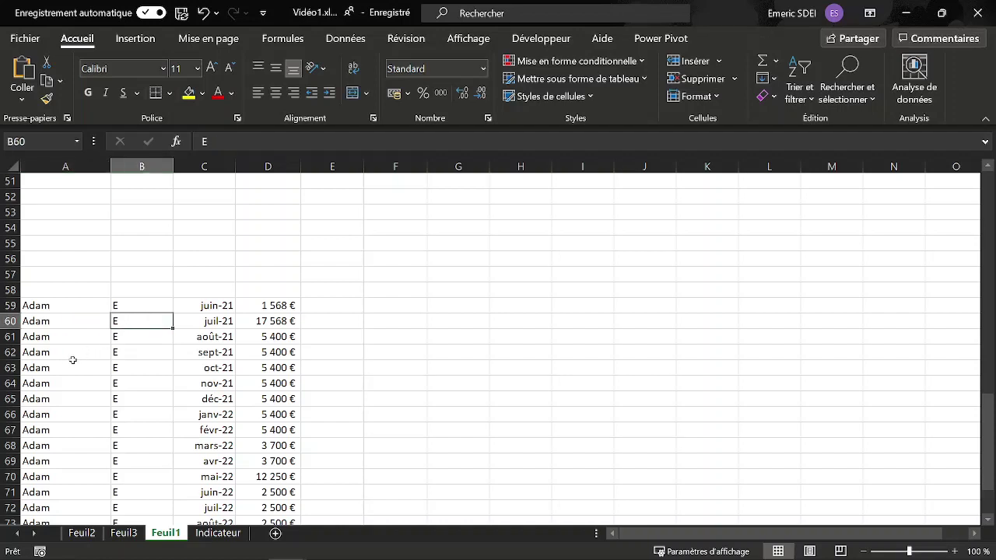
{"action": "key", "text": "ctrl+a"}
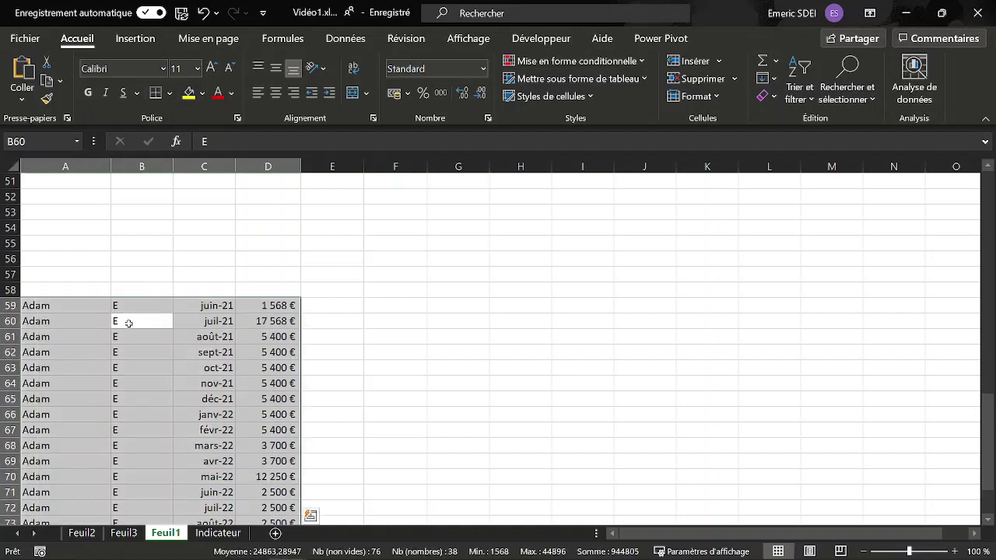
{"action": "scroll", "coordinate": [127, 346], "scroll_direction": "up", "scroll_amount": 3}
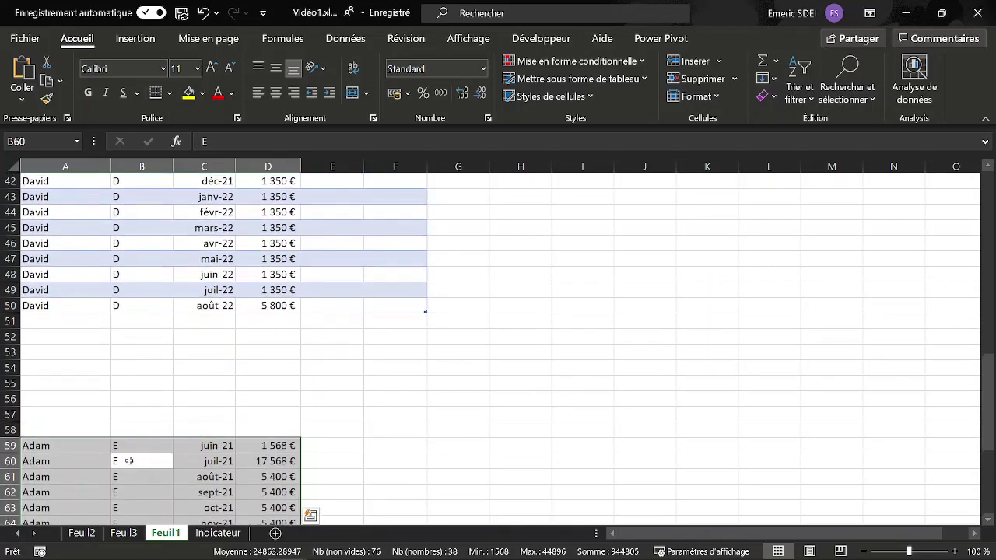
{"action": "left_click_drag", "start_coordinate": [147, 440], "coordinate": [142, 323]}
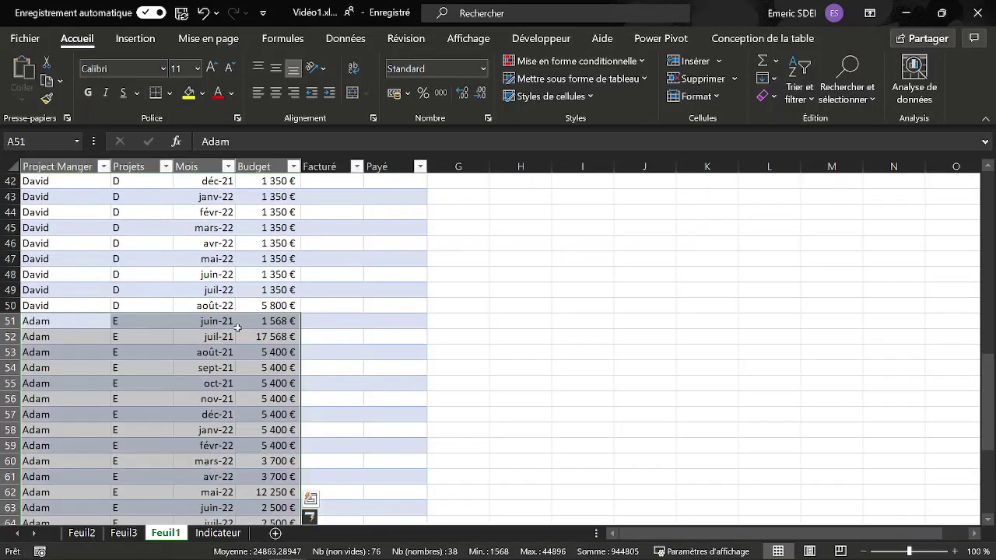
{"action": "scroll", "coordinate": [210, 344], "scroll_direction": "down", "scroll_amount": 3}
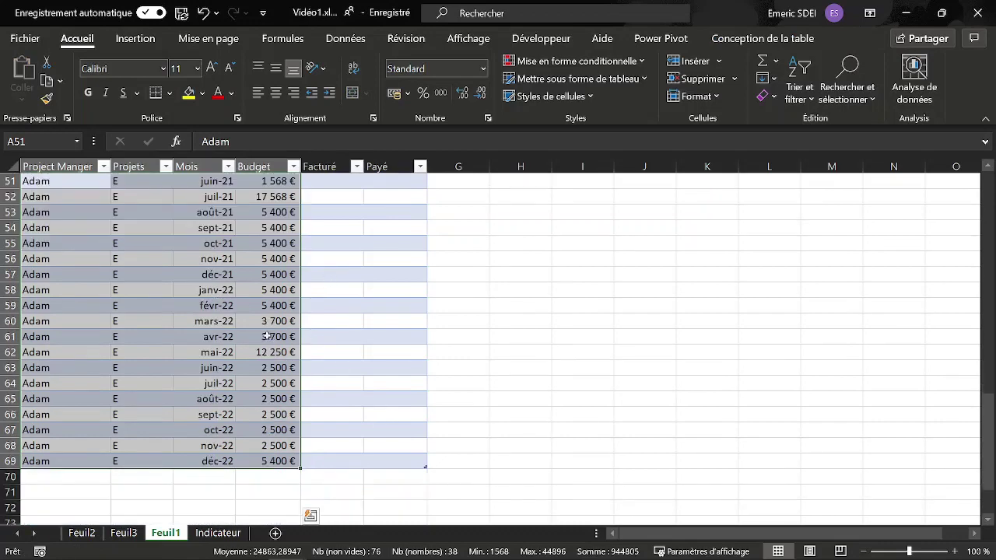
{"action": "scroll", "coordinate": [258, 386], "scroll_direction": "up", "scroll_amount": 5}
Refresh all pivot data from the Indicateur sheet so the charts and slicers include project E.
{"action": "left_click", "coordinate": [224, 537]}
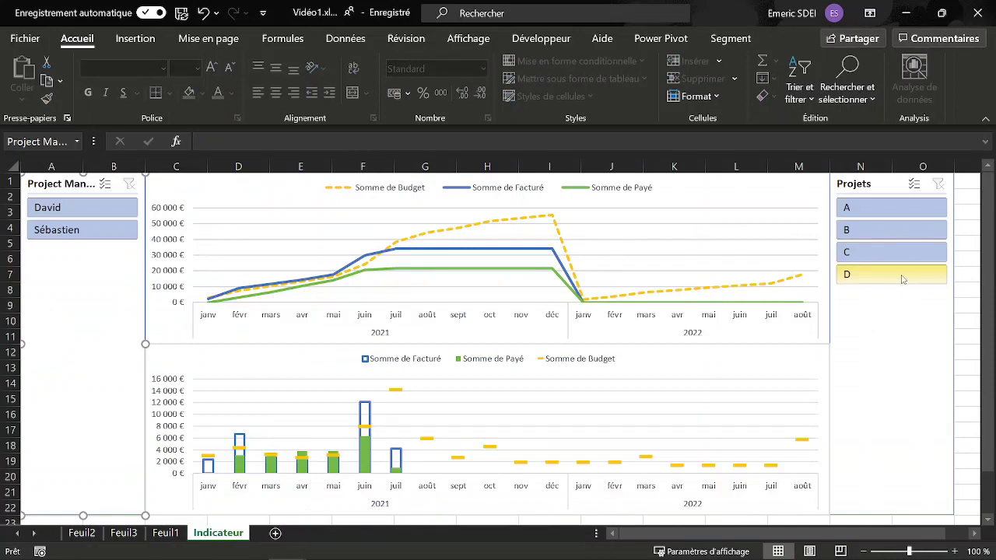
{"action": "left_click", "coordinate": [969, 244]}
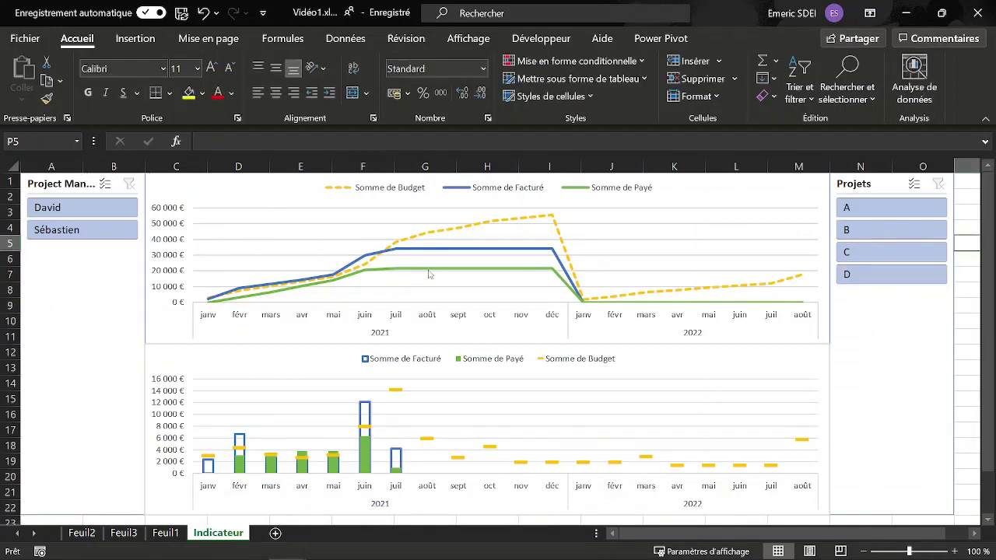
{"action": "key", "text": "ctrl+alt+F5"}
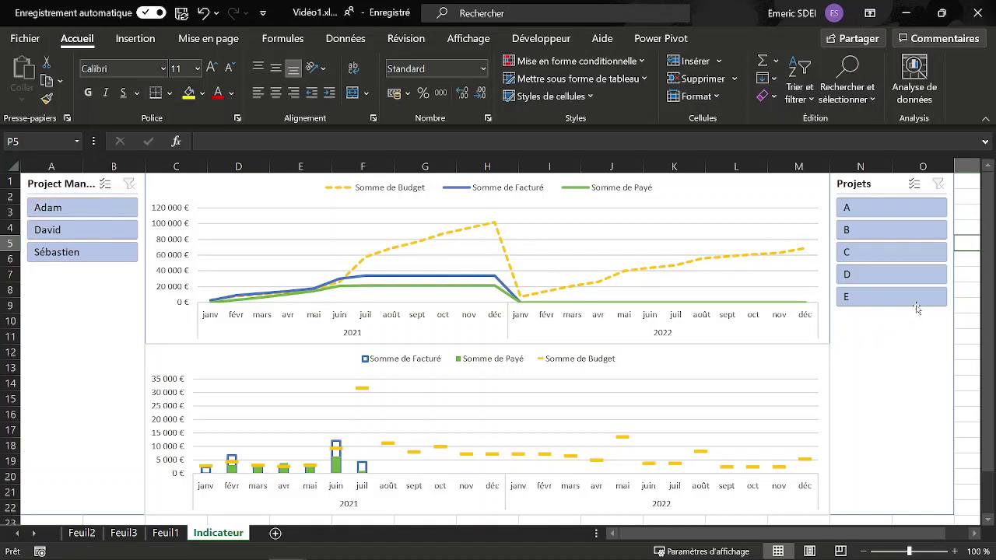
Filter the dashboard by project E to check its budget in both charts, and clear the Projets filter.
{"action": "left_click", "coordinate": [872, 298]}
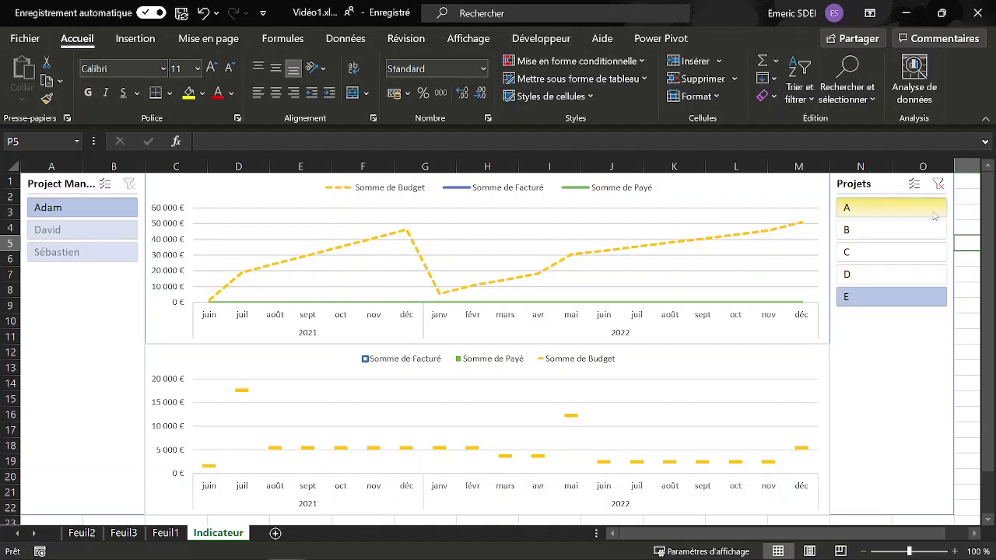
{"action": "left_click", "coordinate": [938, 183]}
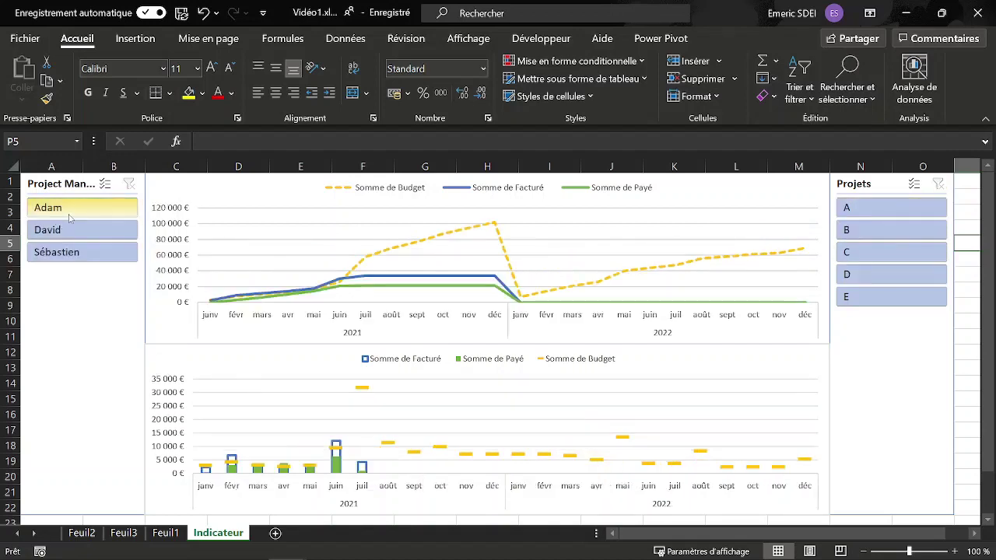